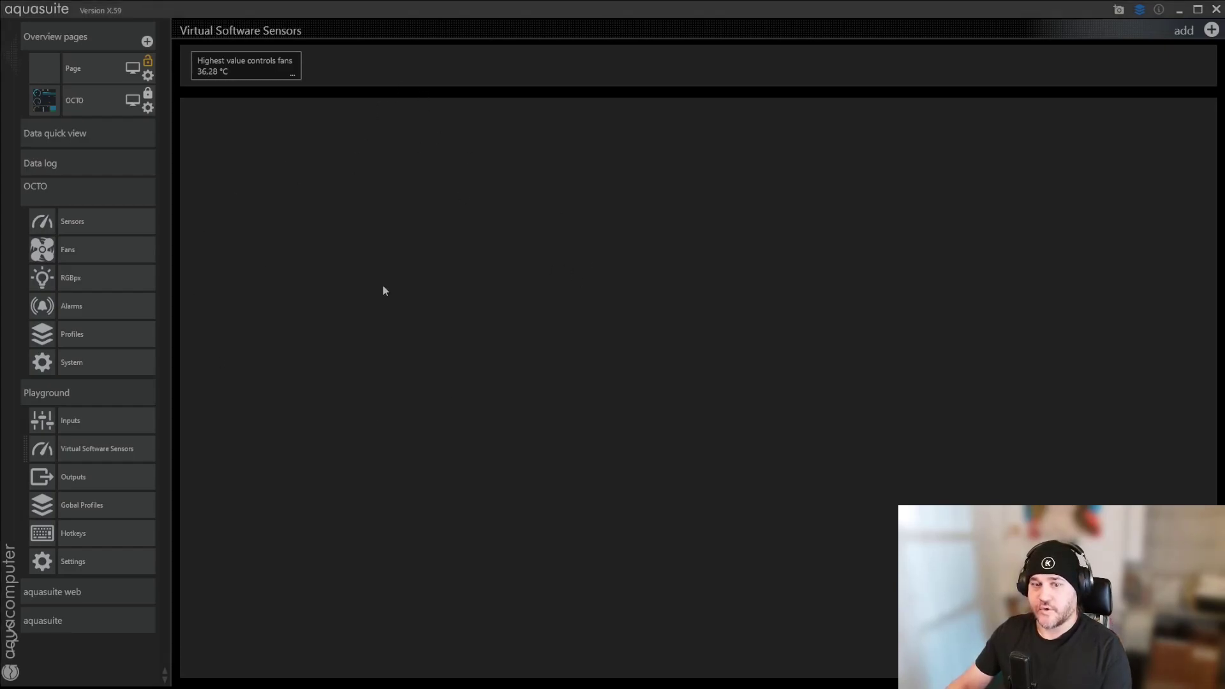
# - Collapse Playground, re-expand OCTO and open its Sensors page, showing Coolant at 30.8 °C
pyautogui.click(64, 392)
pyautogui.click(75, 194)
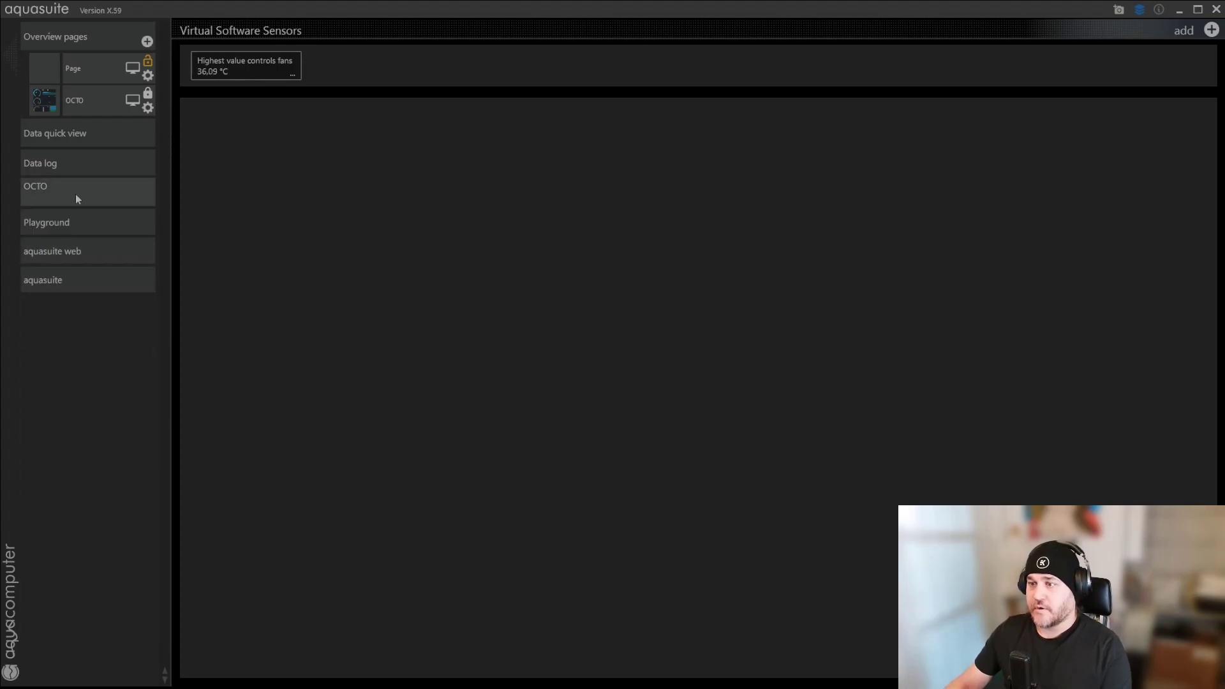
pyautogui.click(70, 191)
pyautogui.click(82, 218)
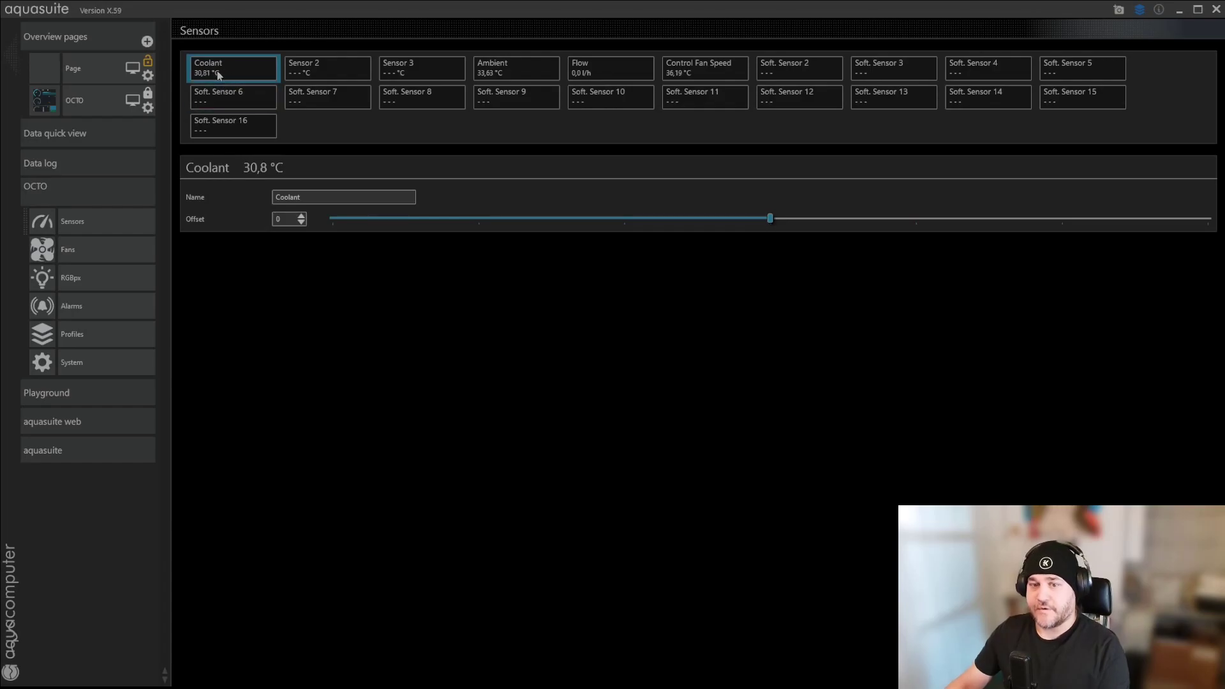
# - View the unconnected Sensor 2 input's details, then bring up the OCTO shop page in Chrome
pyautogui.click(307, 69)
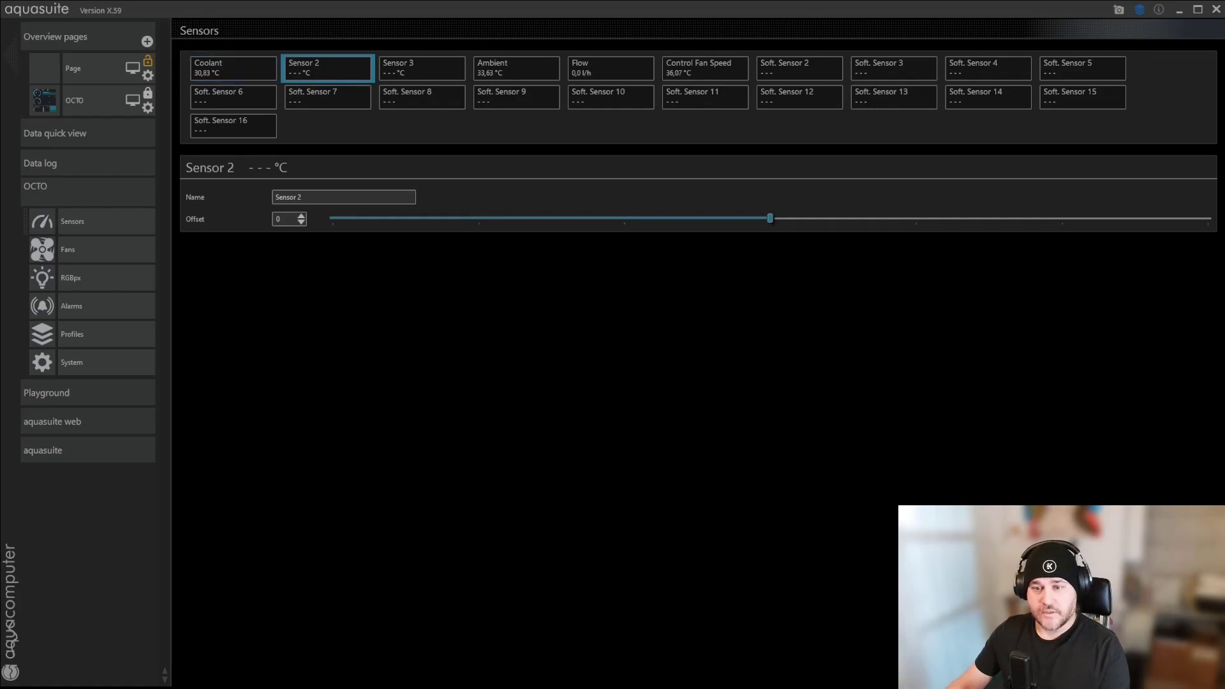
pyautogui.hotkey('alt', 'Tab')
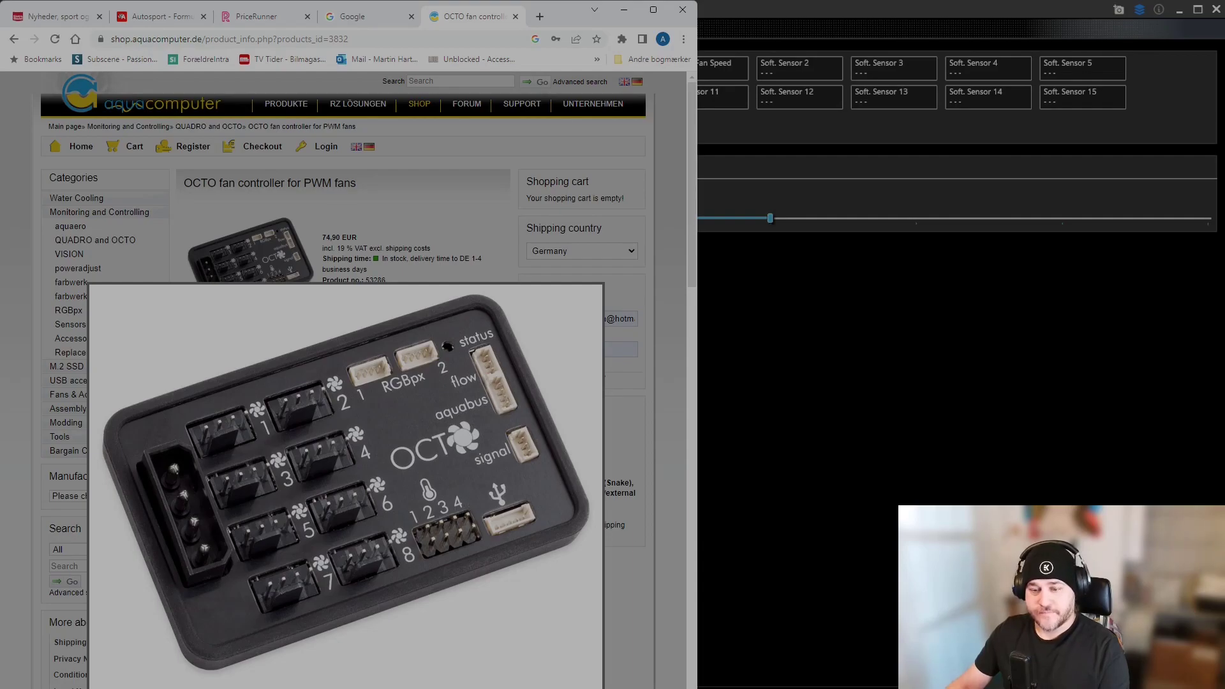
# - Back in aquasuite, check the Coolant details, then show Ambient (offset 0, 33.6 °C)
pyautogui.hotkey('alt', 'Tab')
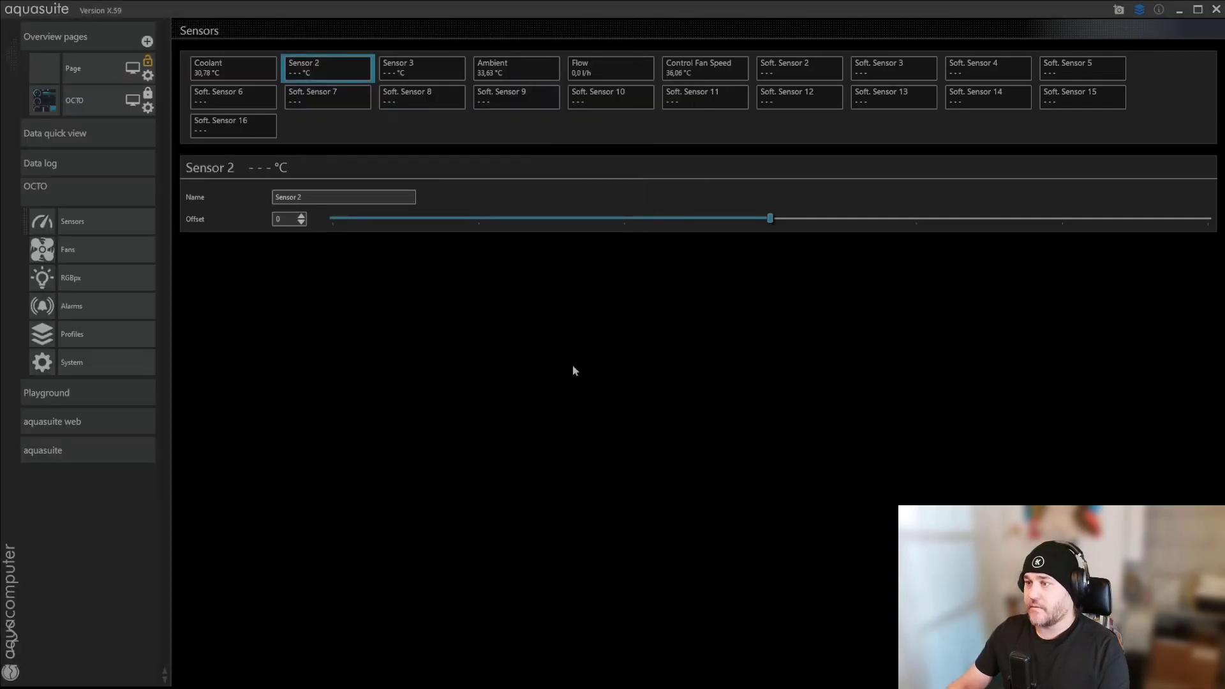
pyautogui.click(258, 73)
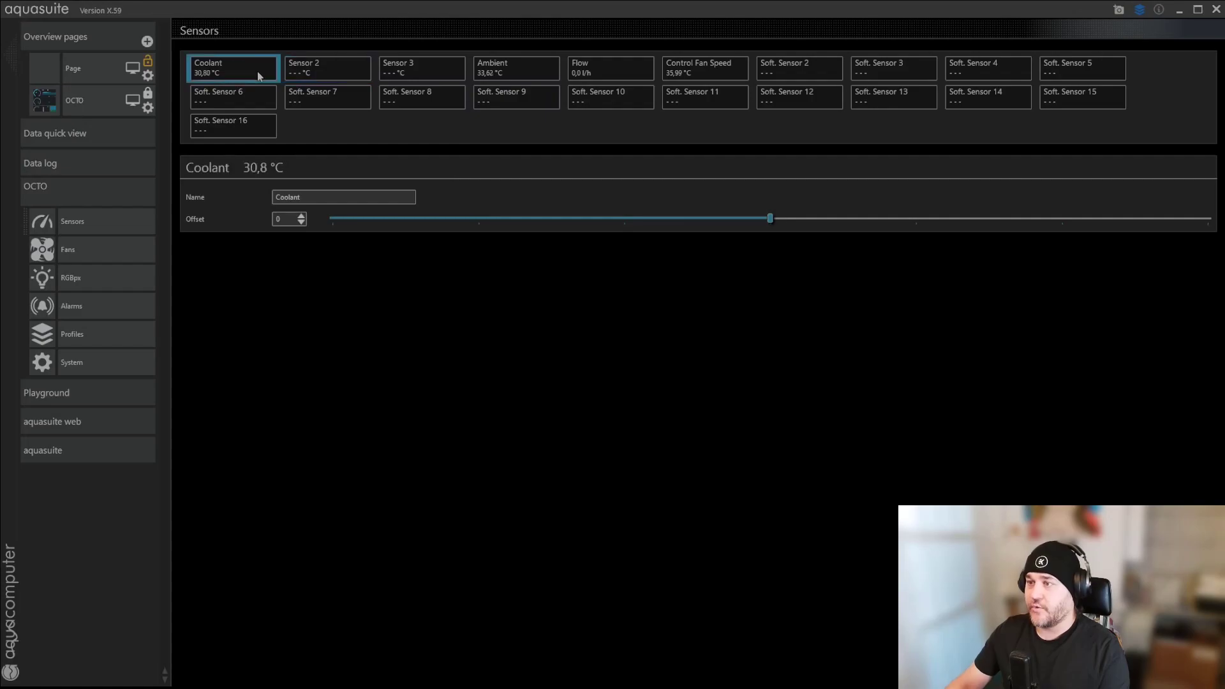
pyautogui.click(514, 64)
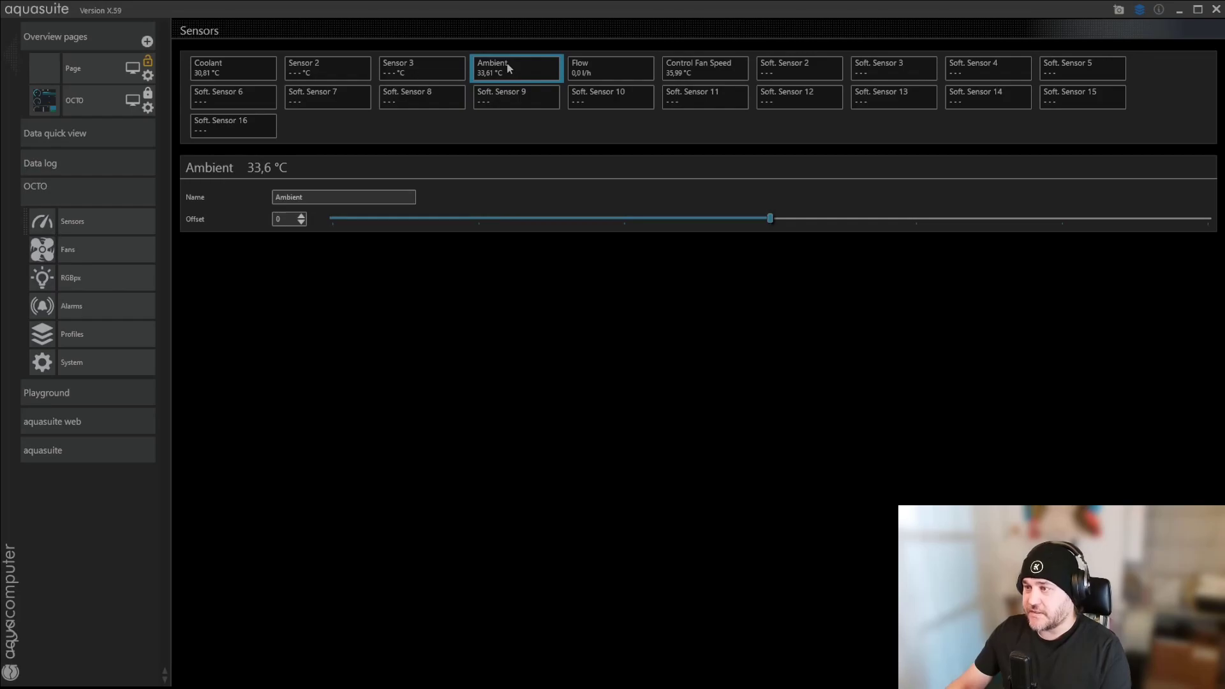
# - Show the Highest value controls fans node graph on Playground's Virtual Software Sensors page
pyautogui.click(120, 390)
pyautogui.click(106, 449)
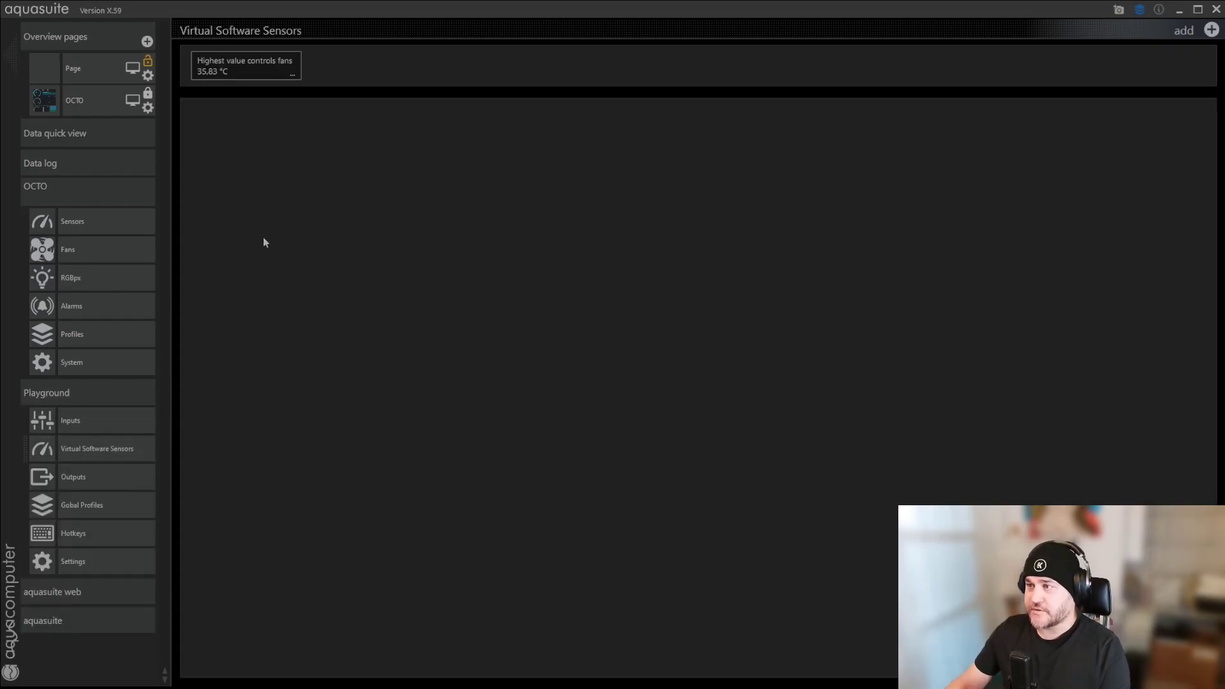
pyautogui.click(270, 68)
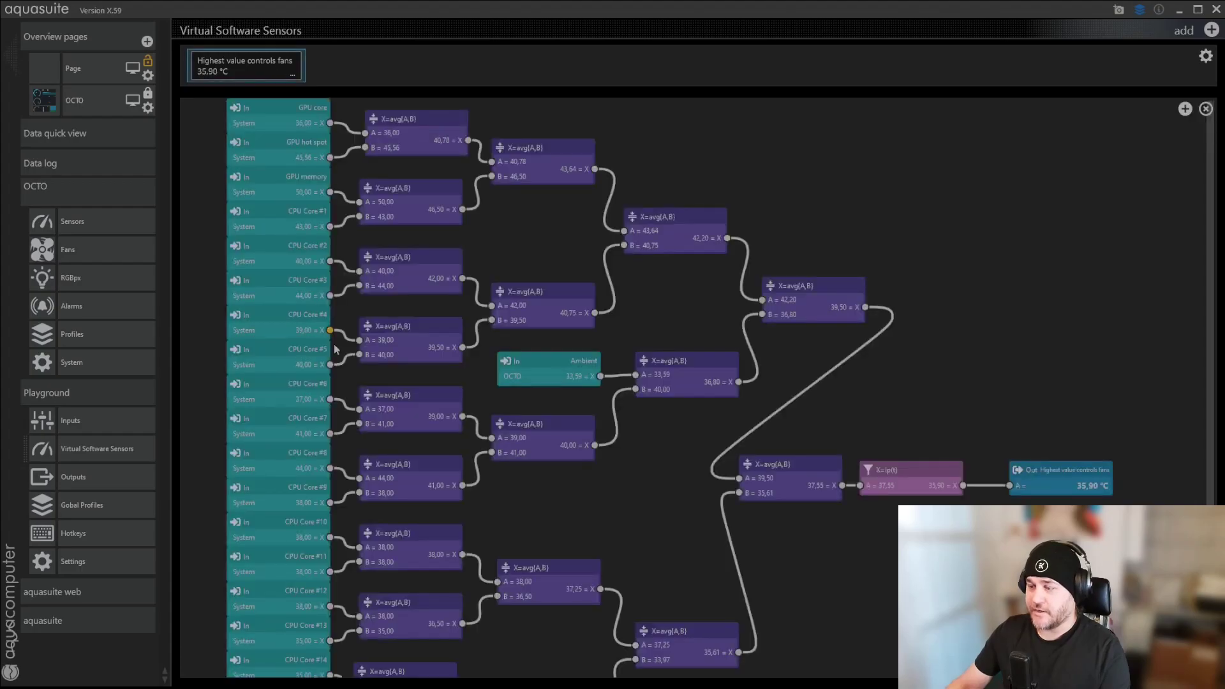
pyautogui.scroll(-2, 333, 395)
pyautogui.scroll(2, 309, 431)
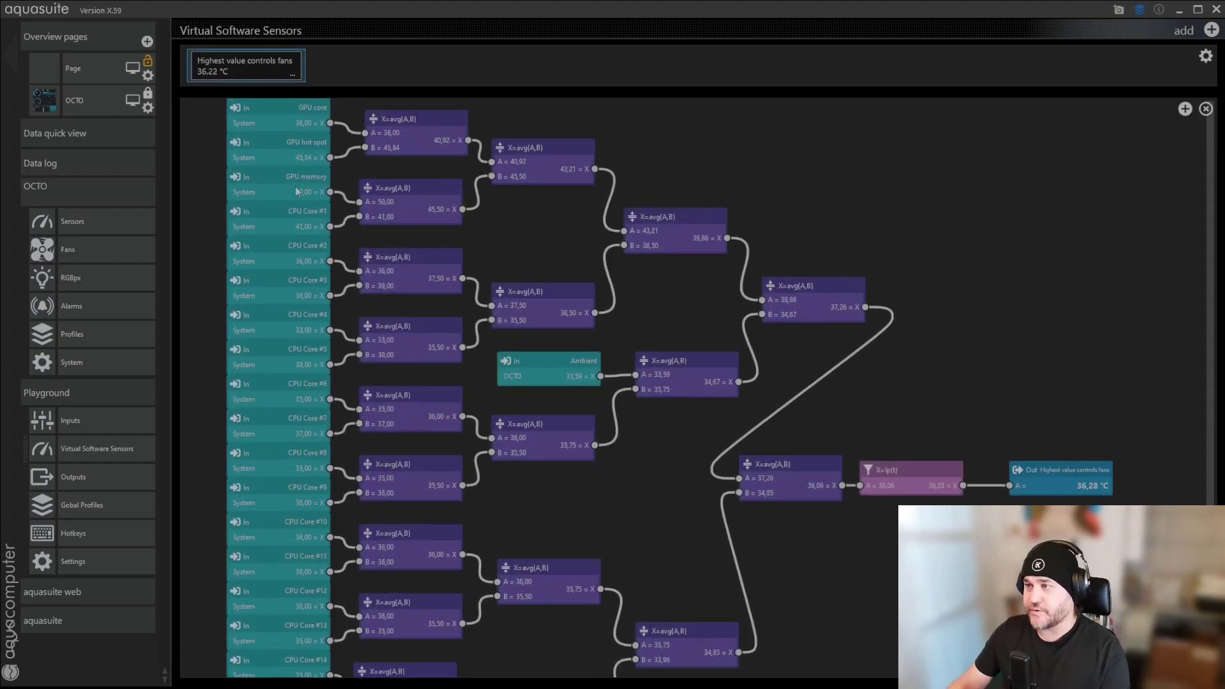
# - Add a virtual software sensor named 'Test Temp Fan' with unit °C
pyautogui.click(1211, 30)
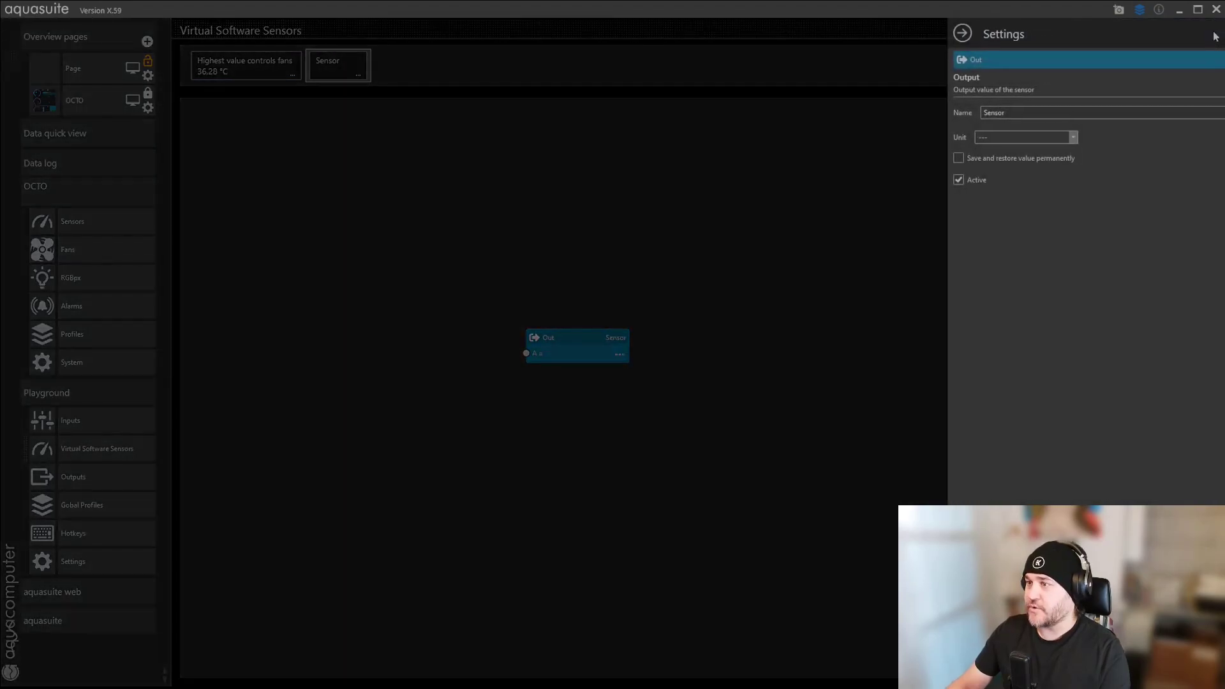
pyautogui.doubleClick(986, 113)
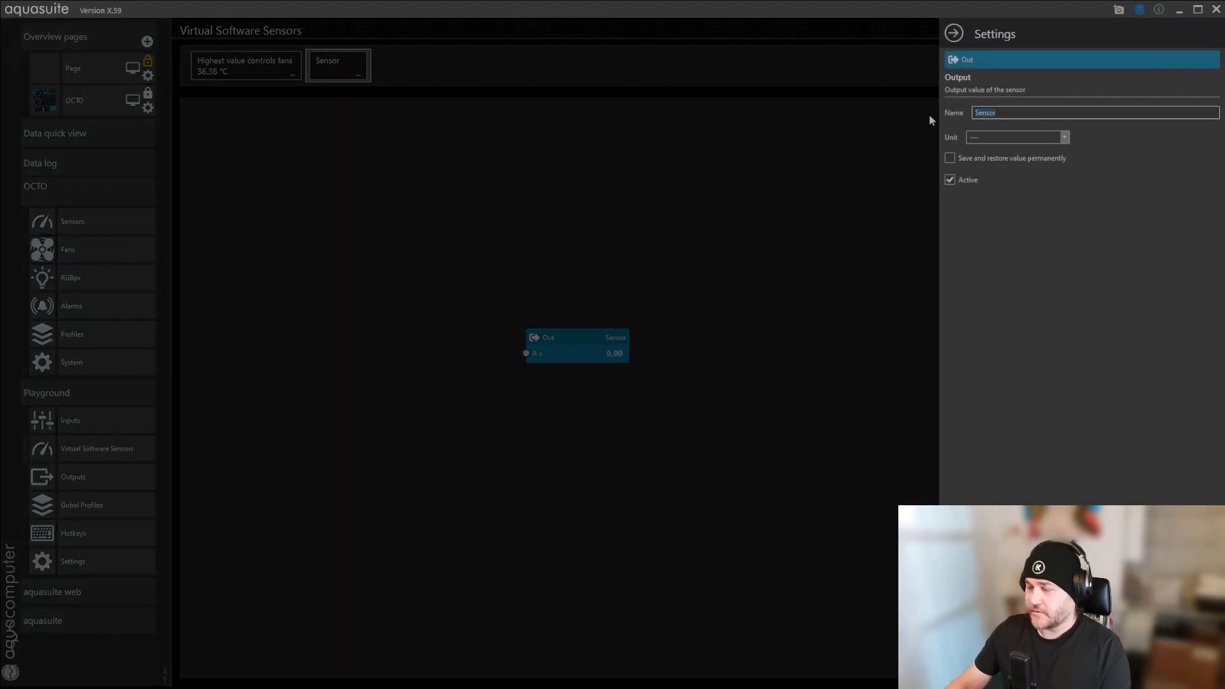
pyautogui.write('Test')
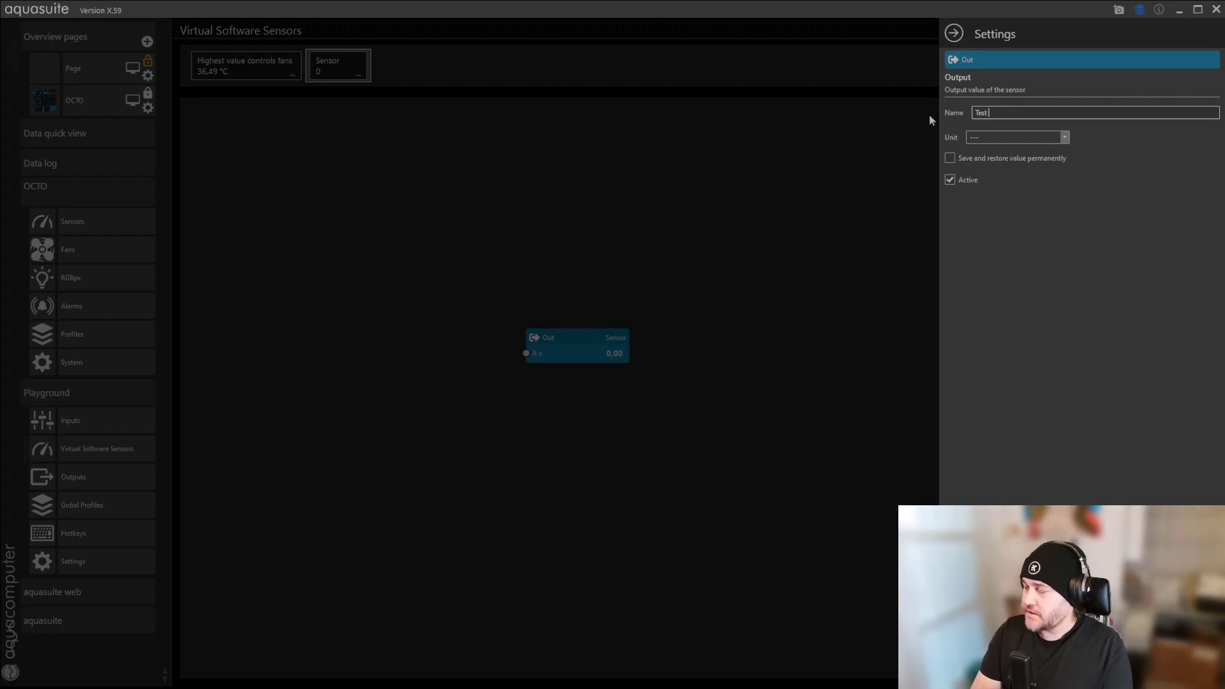
pyautogui.write(' Temp')
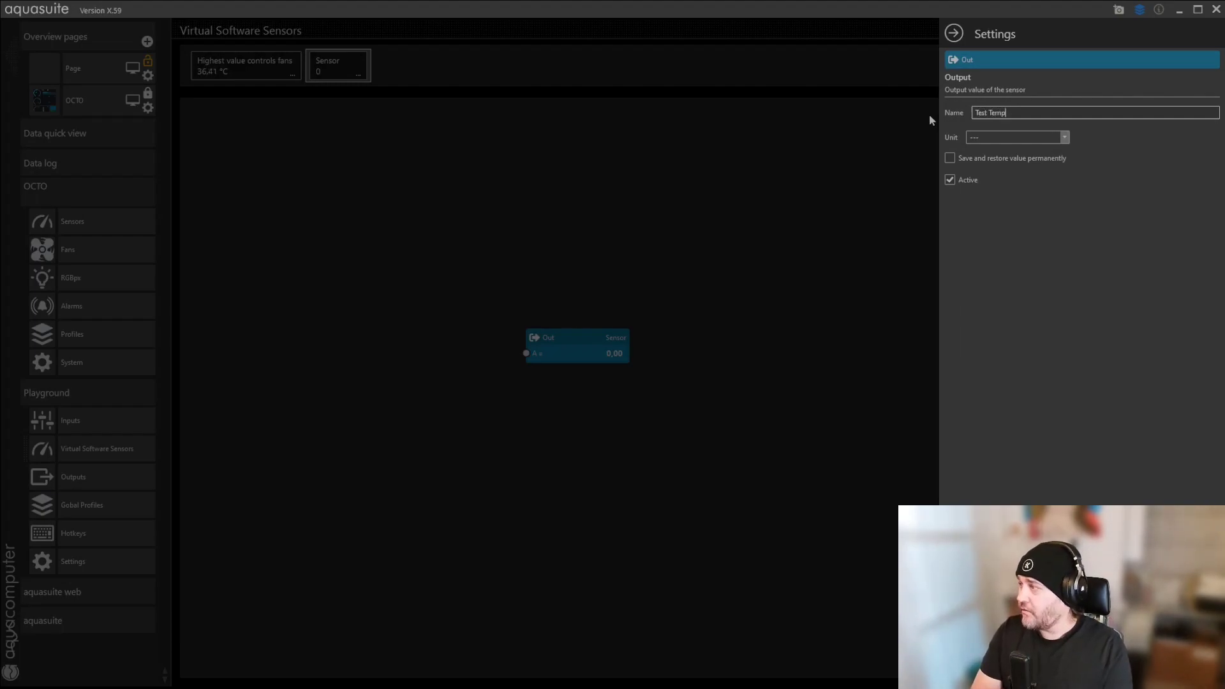
pyautogui.write(' Fan')
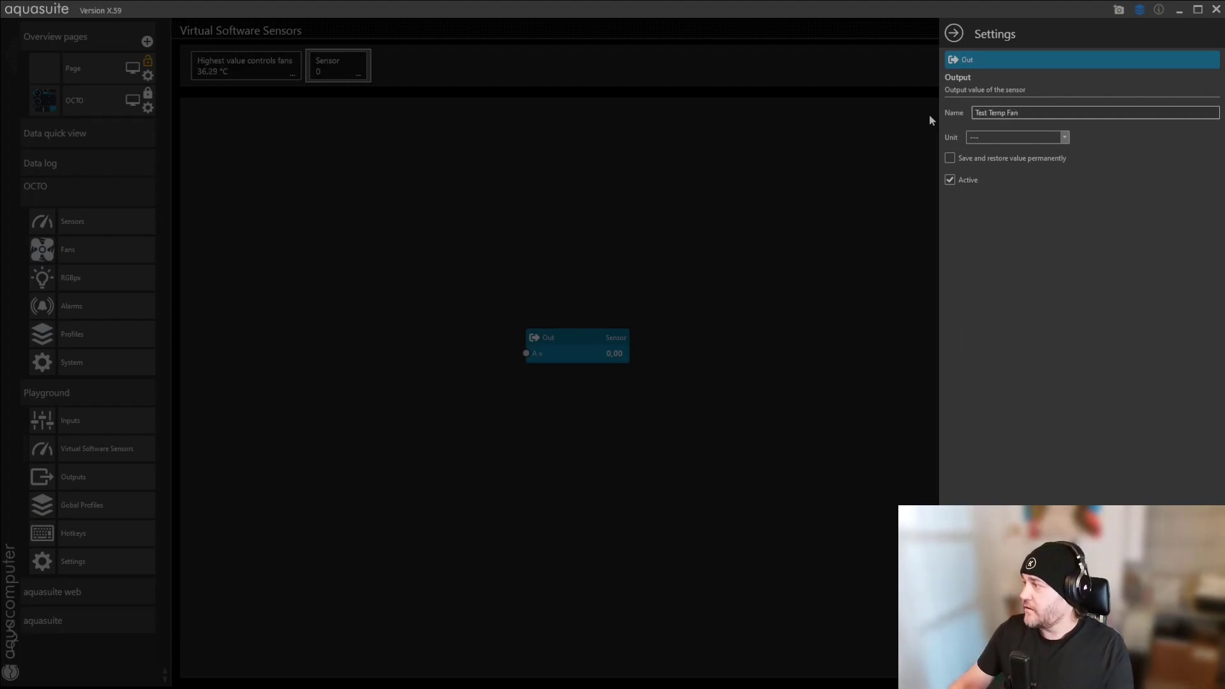
pyautogui.press('Tab')
pyautogui.press('Down')
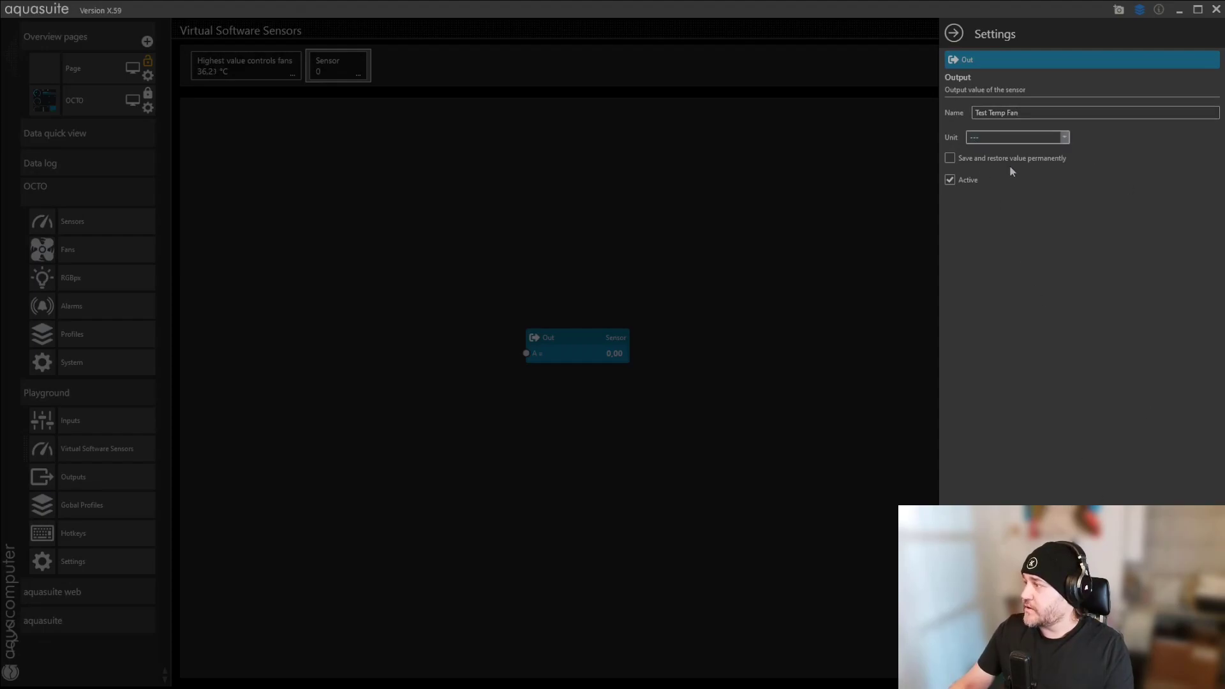
pyautogui.press('Return')
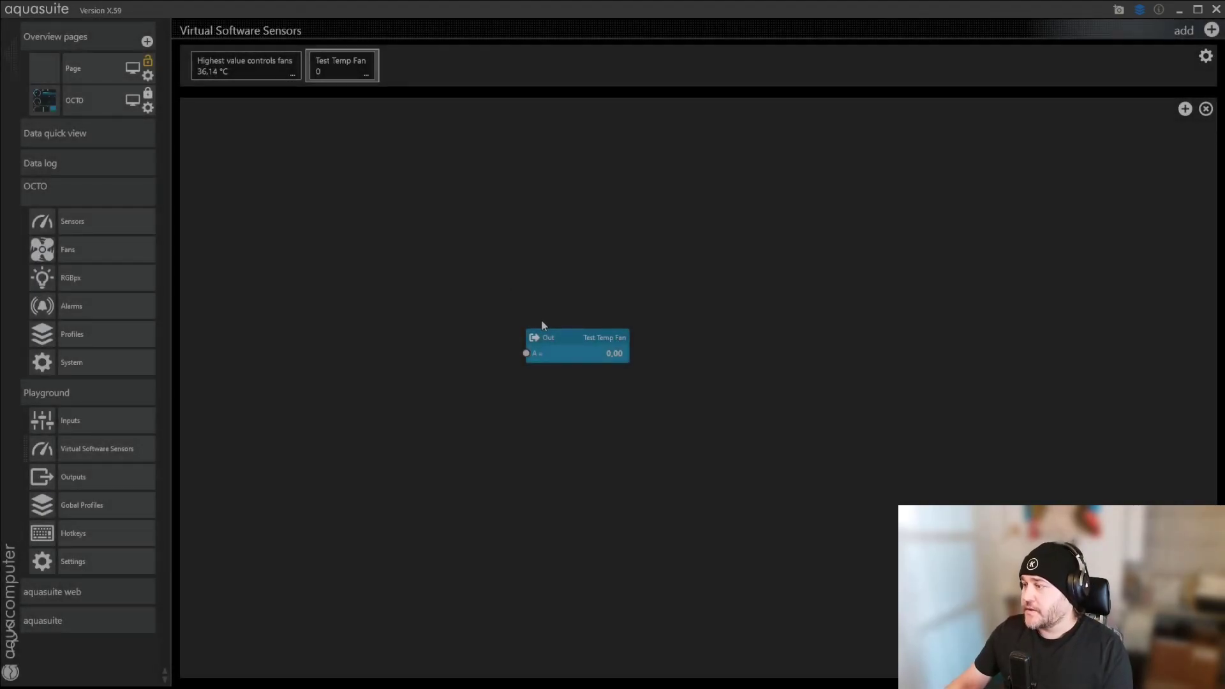
# - Move the output node to the right of the canvas and add a data source input node
pyautogui.moveTo(544, 325); pyautogui.dragTo(1055, 325)
pyautogui.click(1184, 108)
pyautogui.click(988, 95)
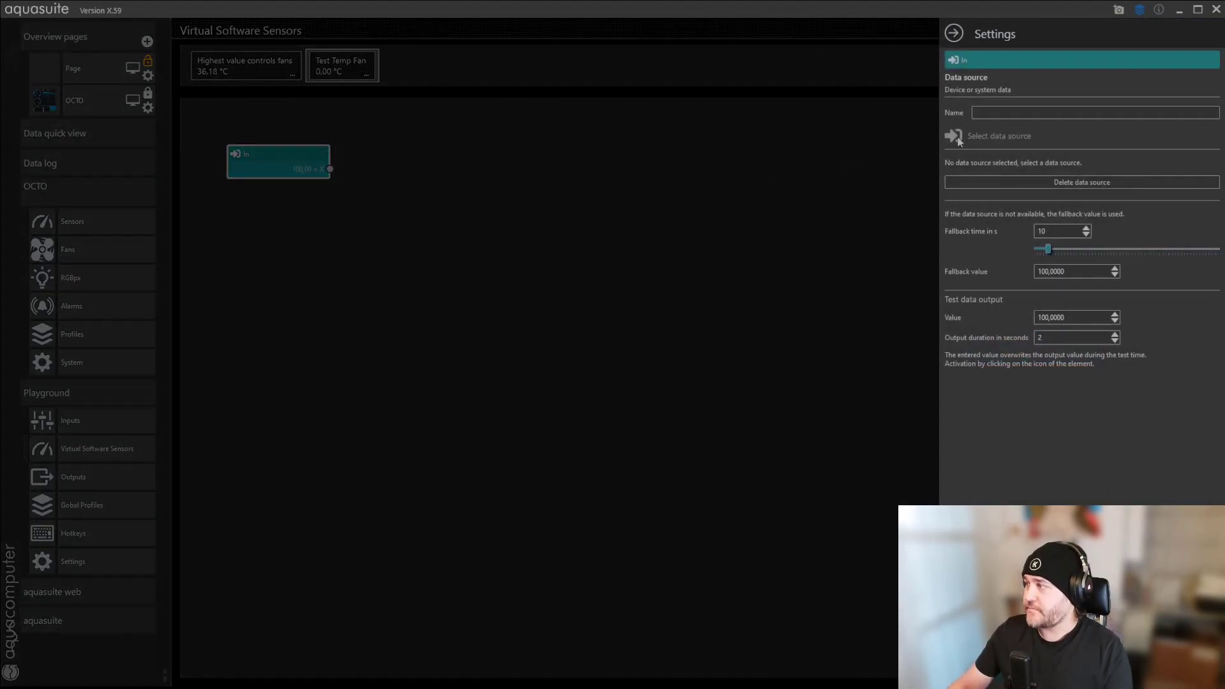
# - Source the input from Hardware Monitor's i9-12900K CPU Package temperature
pyautogui.click(983, 133)
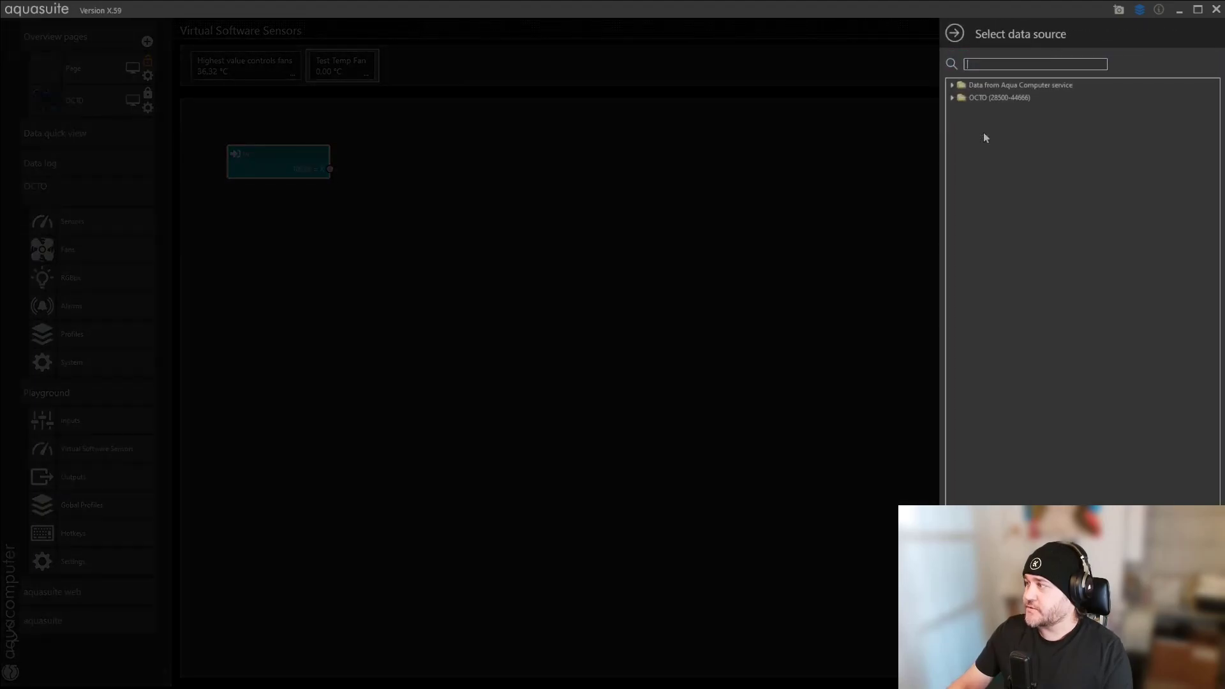
pyautogui.click(952, 85)
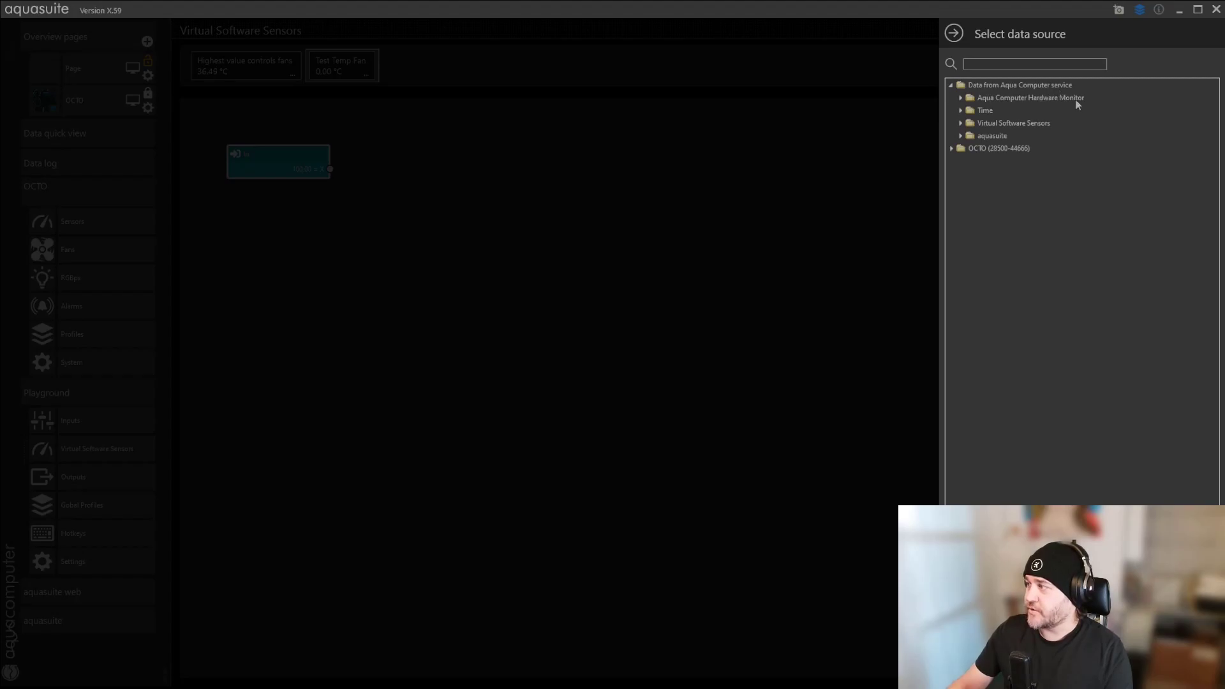
pyautogui.click(961, 98)
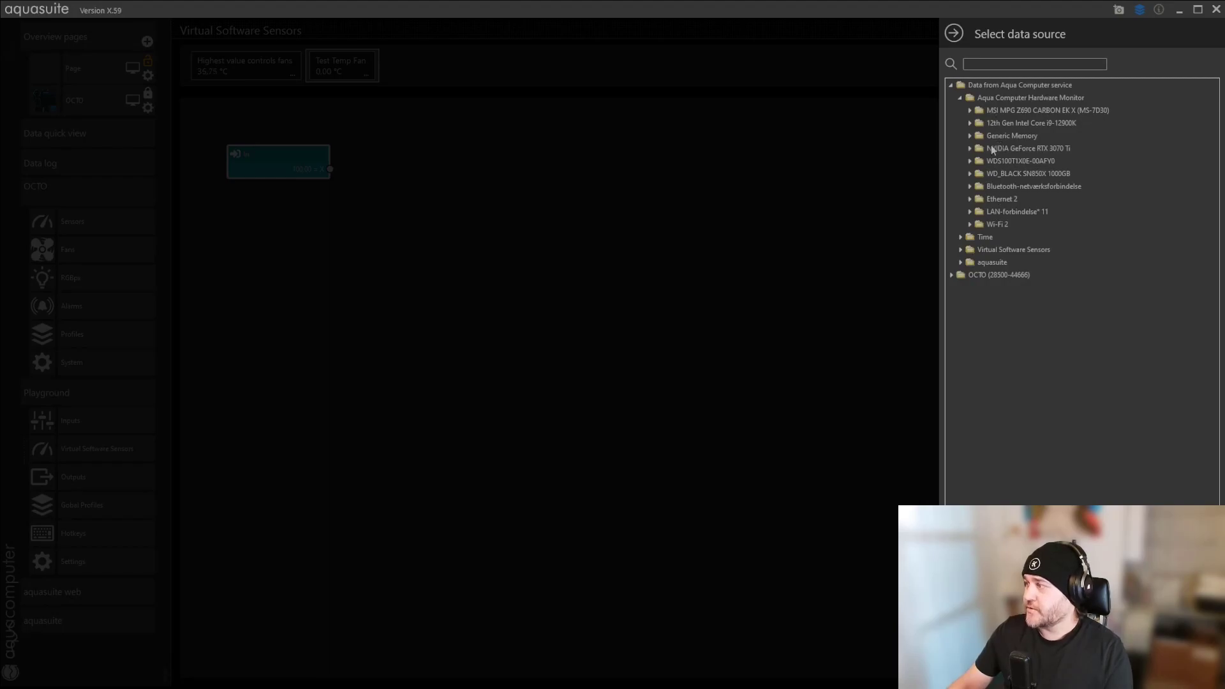
pyautogui.click(969, 123)
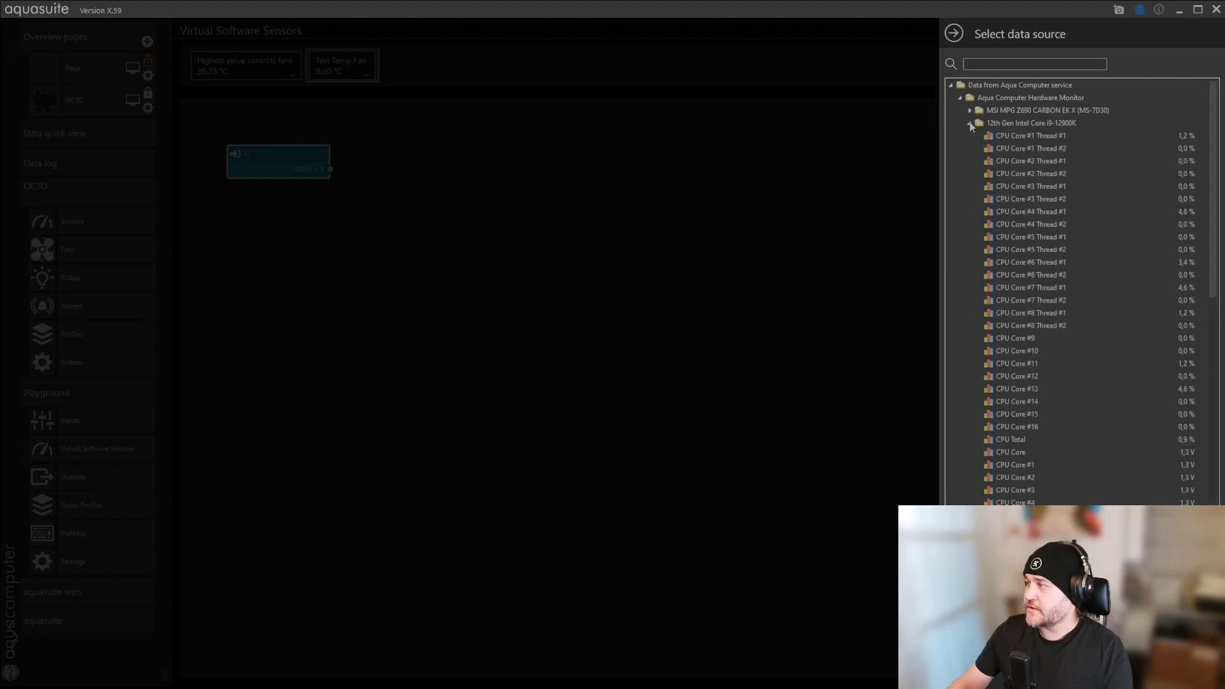
pyautogui.scroll(-2, 1024, 218)
pyautogui.scroll(-8, 1024, 218)
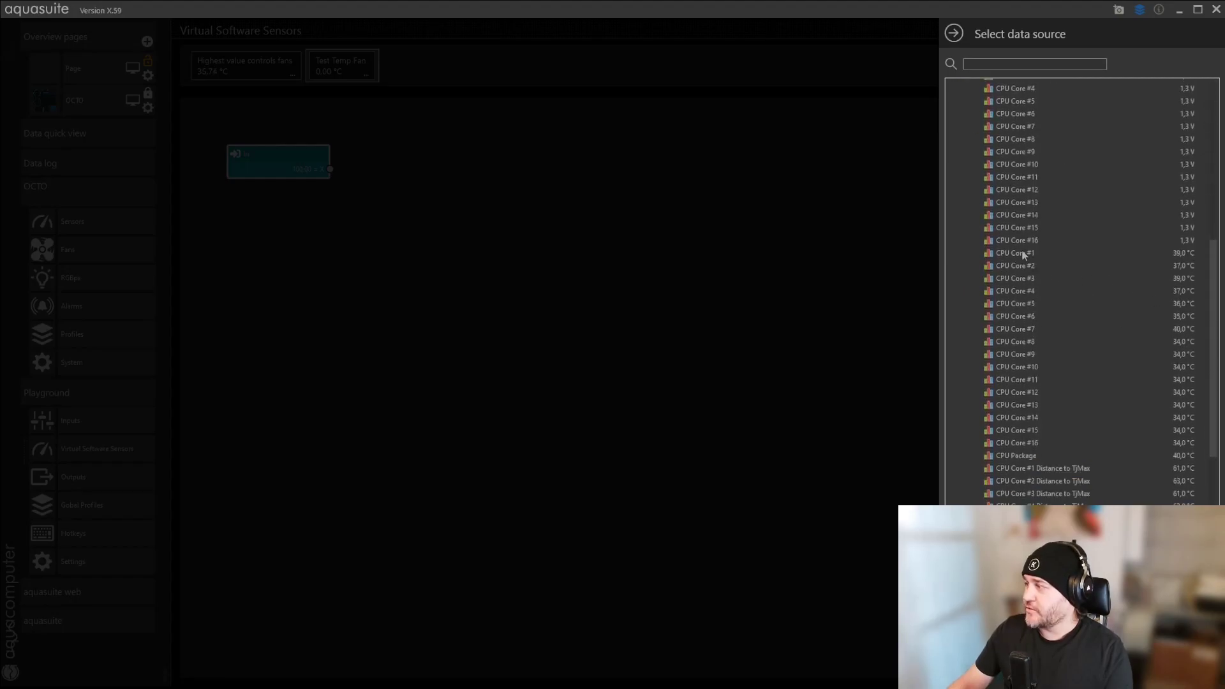
pyautogui.click(1024, 458)
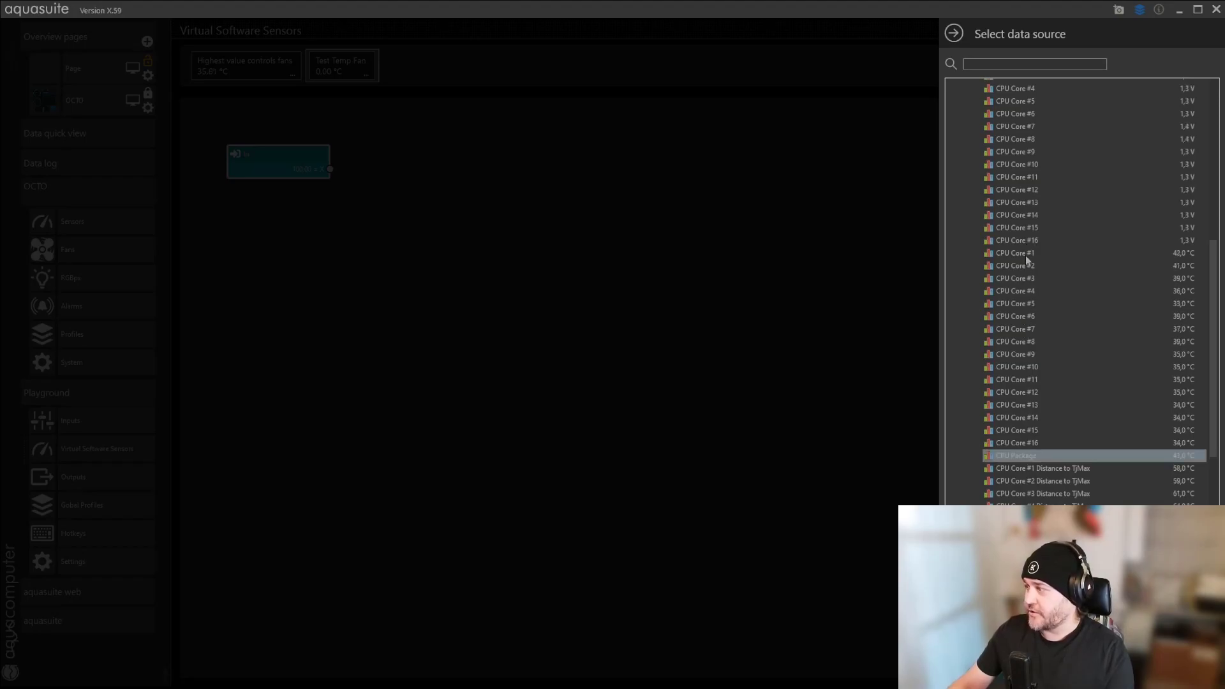
pyautogui.doubleClick(1020, 455)
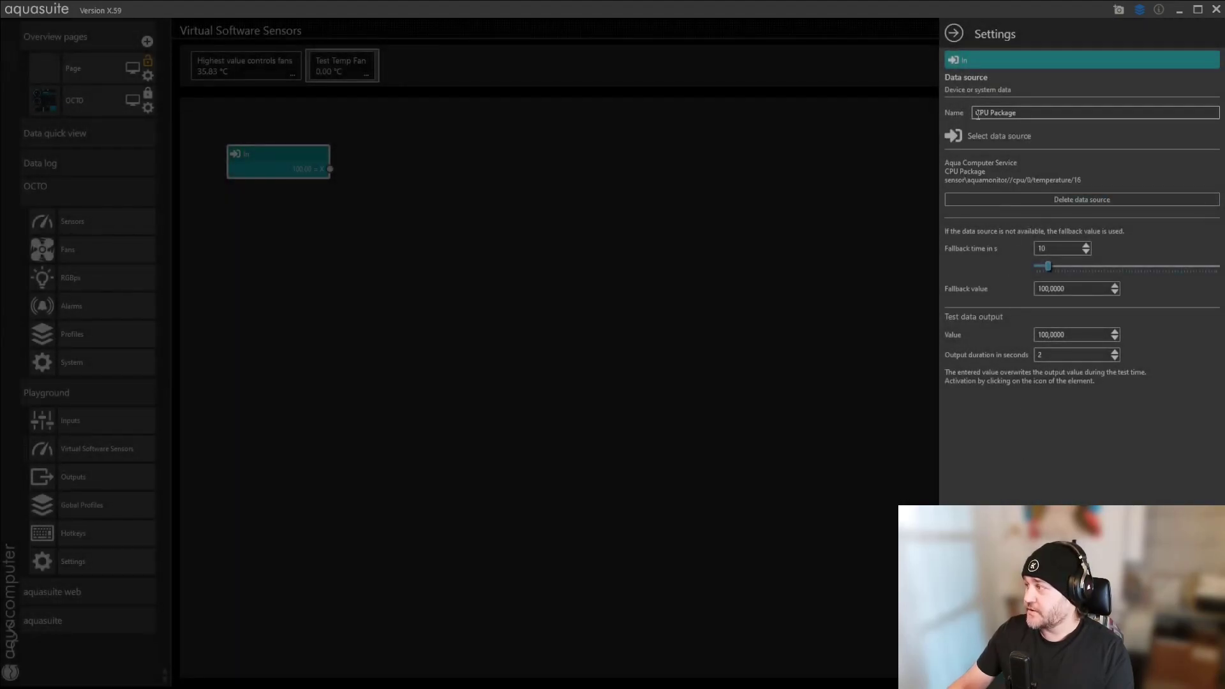
pyautogui.click(601, 383)
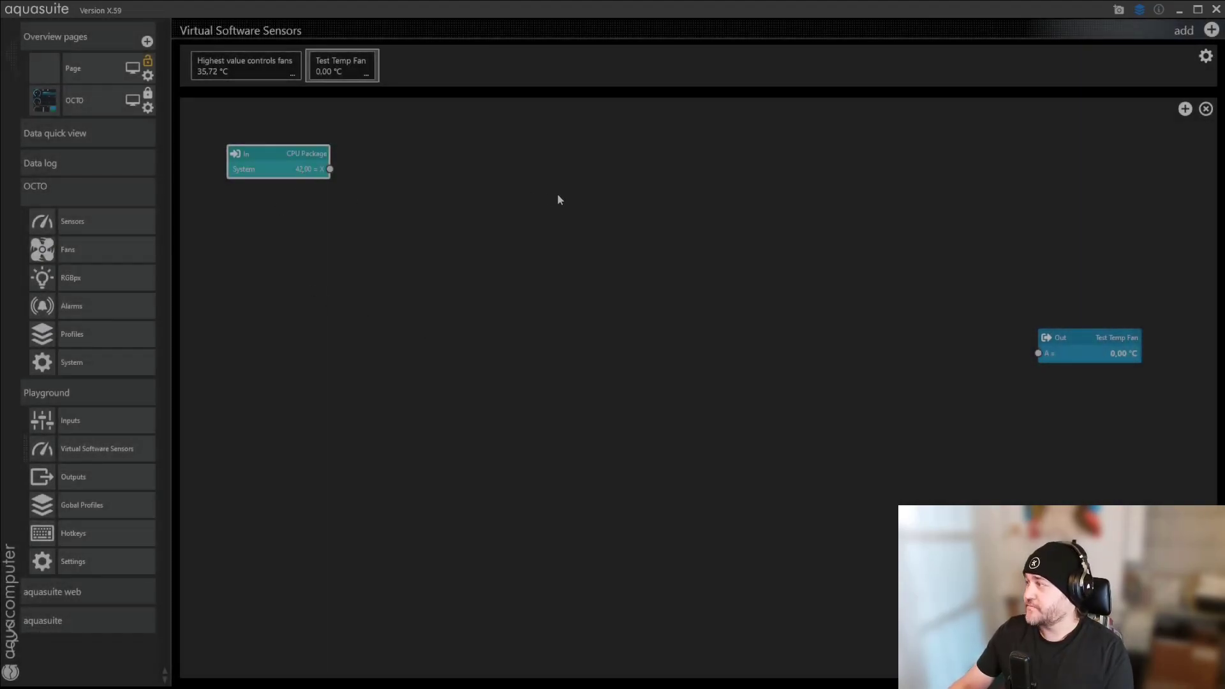
# - Add an RTX 3070 Ti GPU Core temperature input and place it below CPU Package
pyautogui.click(1185, 109)
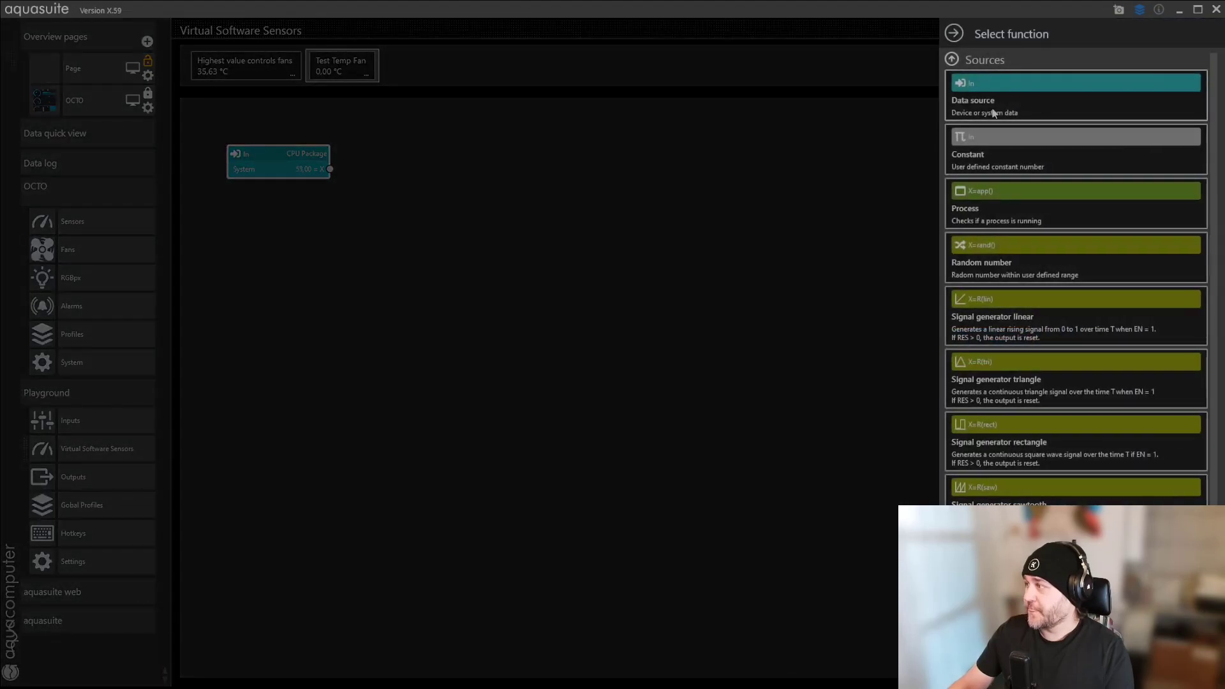
pyautogui.click(1017, 107)
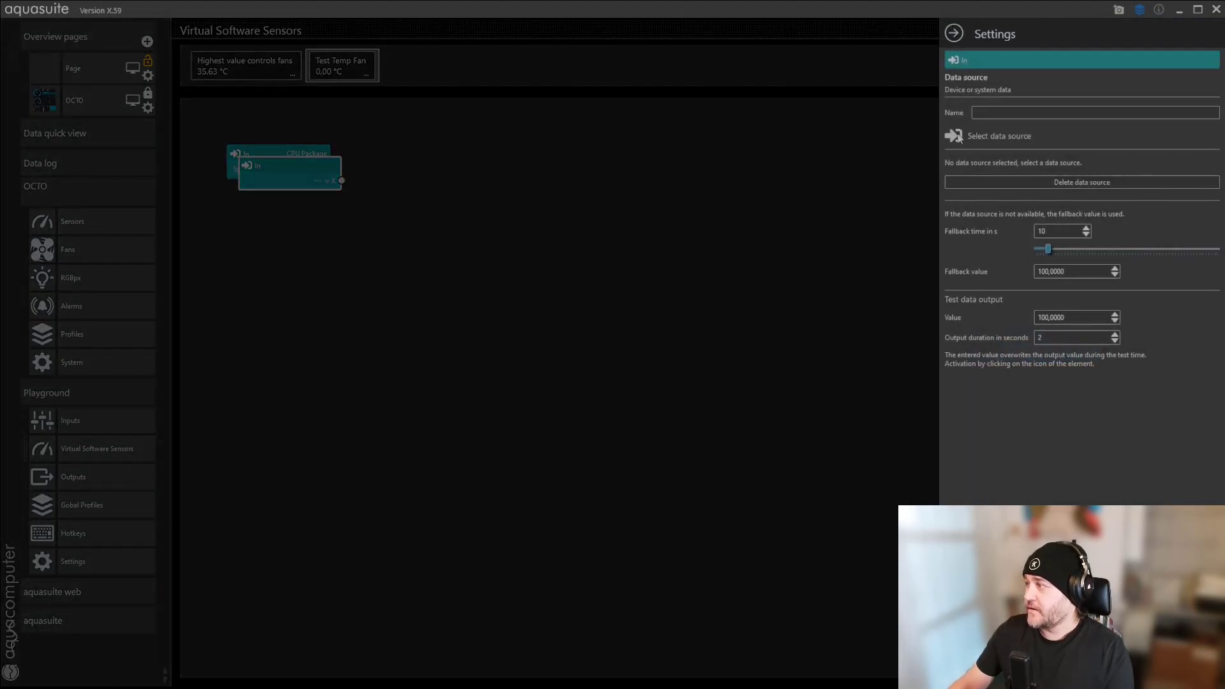
pyautogui.click(962, 135)
pyautogui.click(952, 85)
pyautogui.click(960, 97)
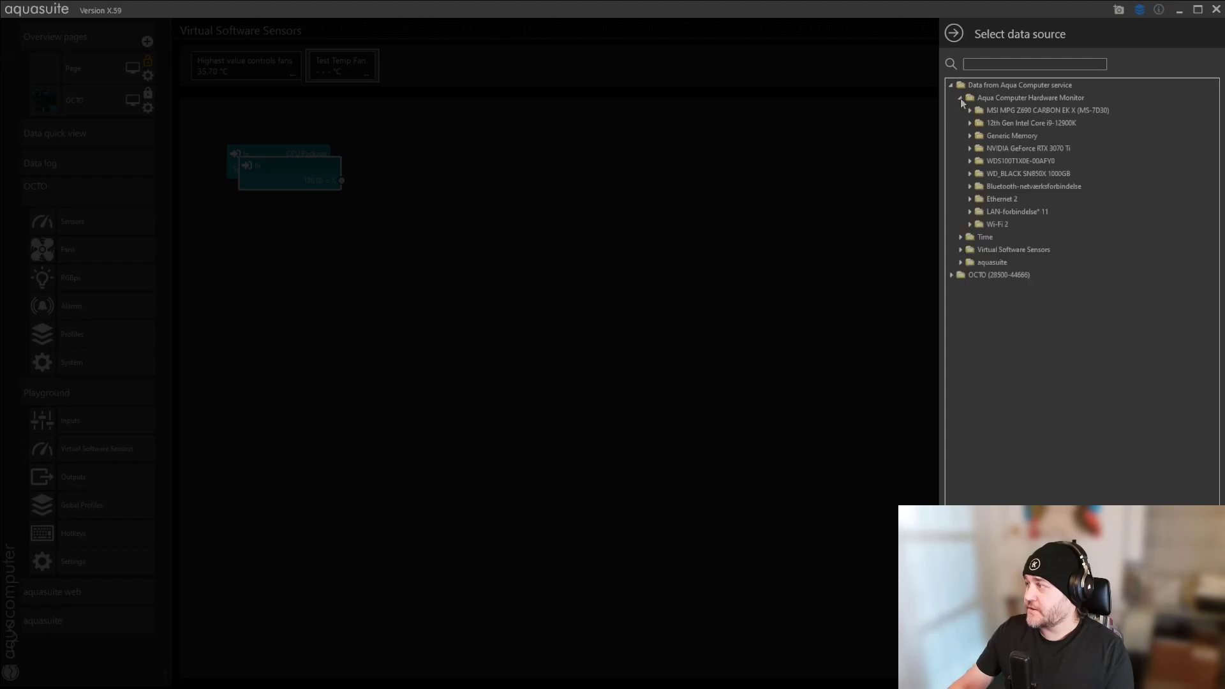
pyautogui.click(970, 149)
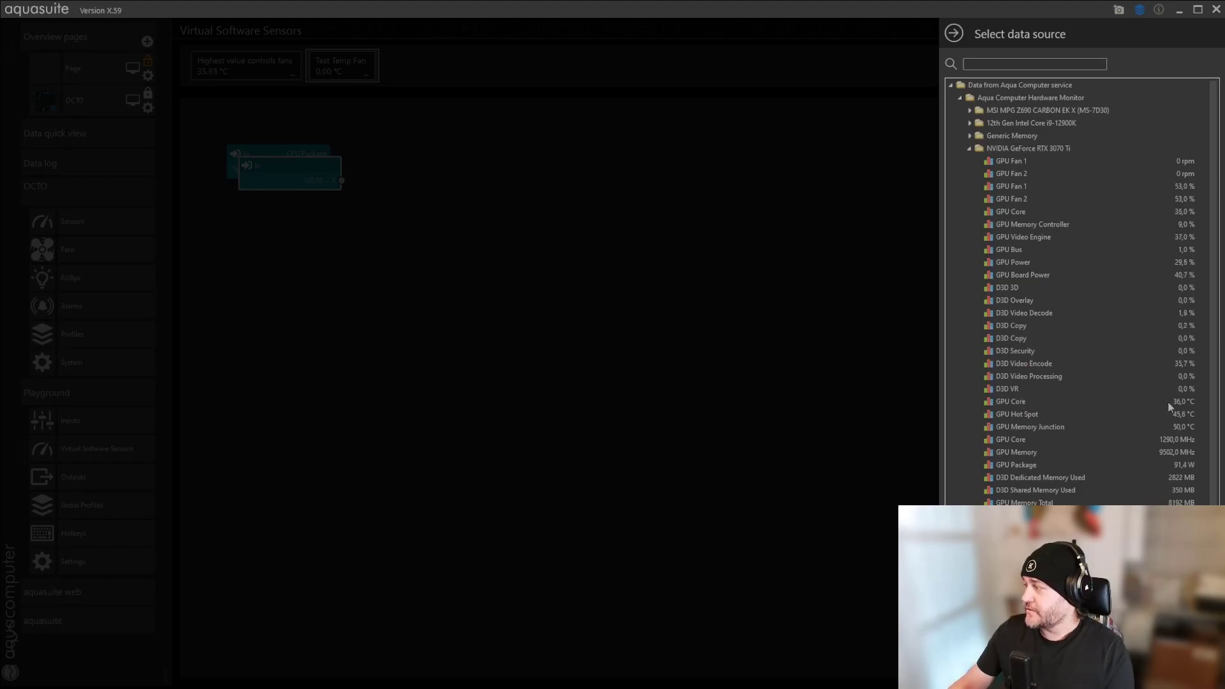
pyautogui.click(1021, 401)
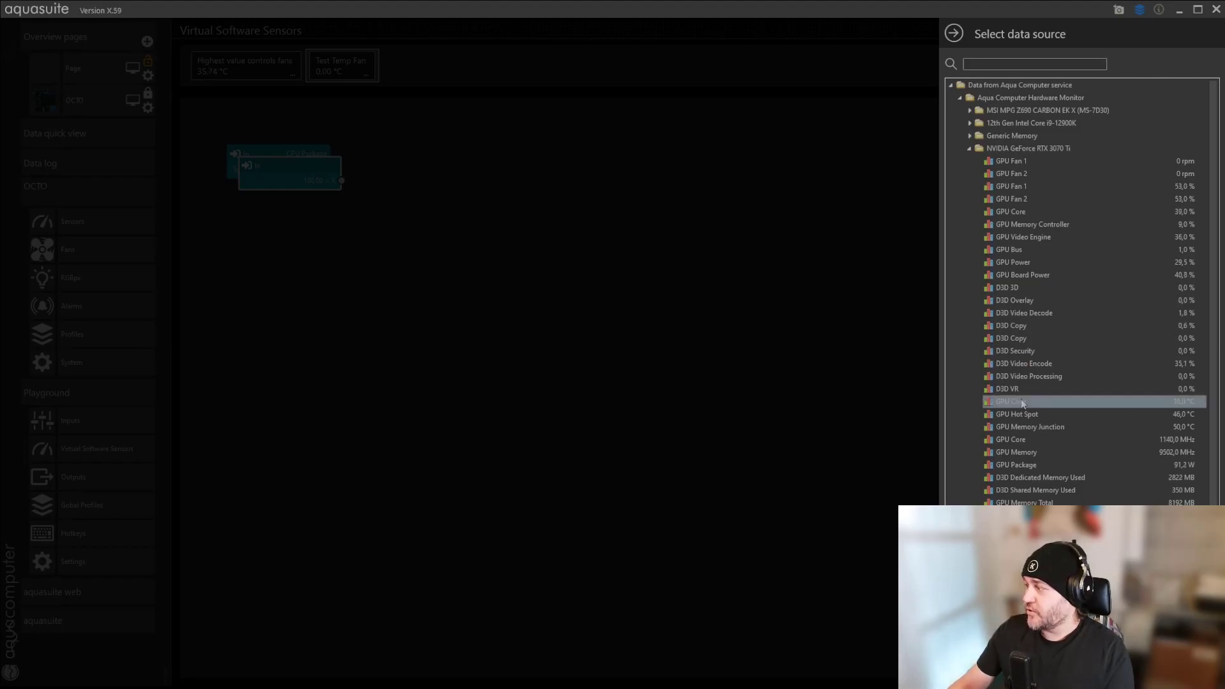
pyautogui.doubleClick(1021, 400)
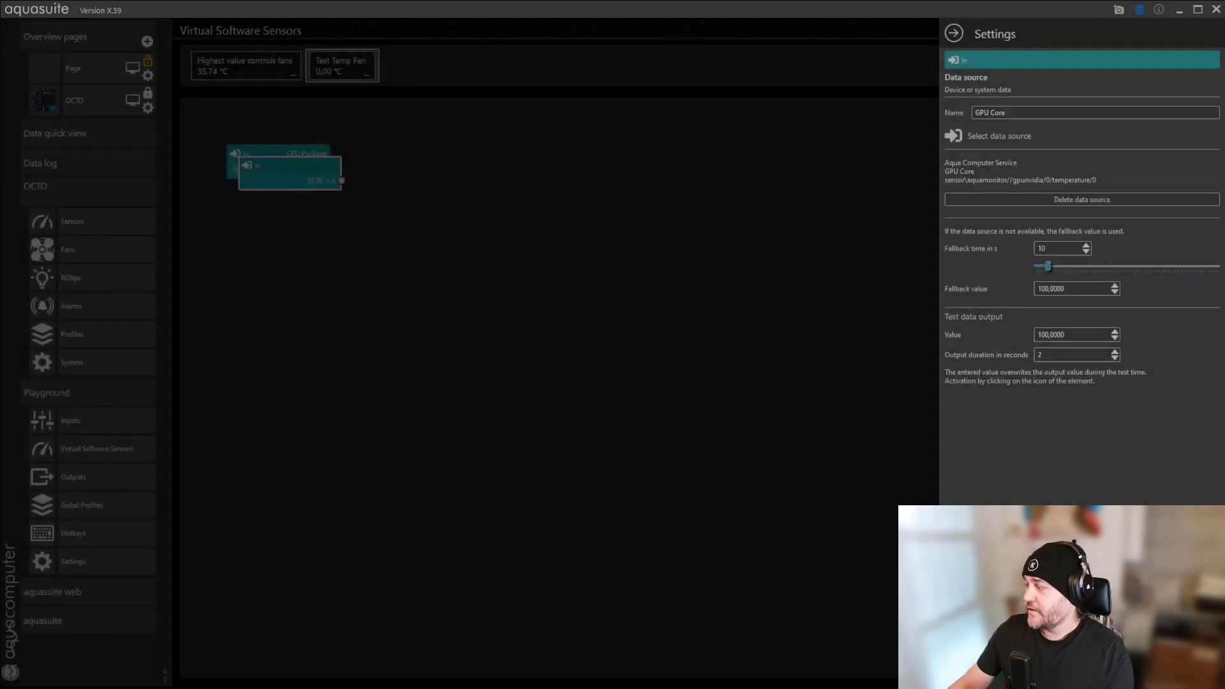
pyautogui.click(1033, 565)
pyautogui.moveTo(271, 168); pyautogui.dragTo(260, 192)
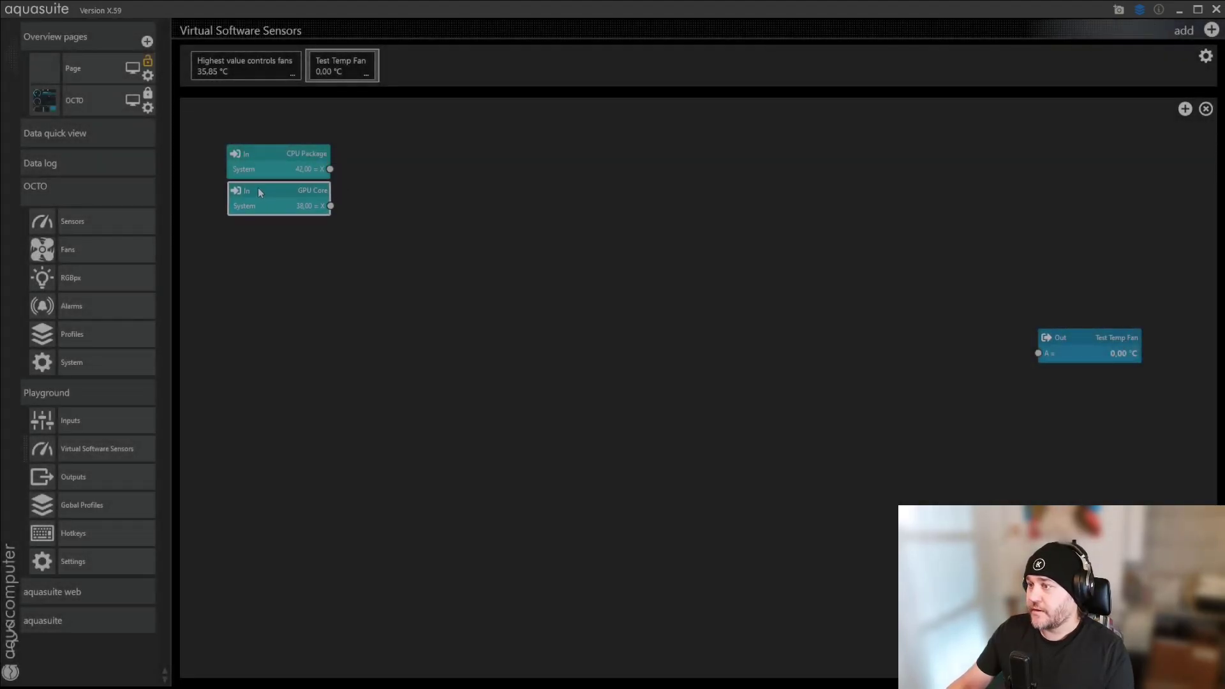
# - Add another input sourced from the RTX 3070 Ti GPU Hot Spot reading
pyautogui.click(1186, 110)
pyautogui.click(1185, 109)
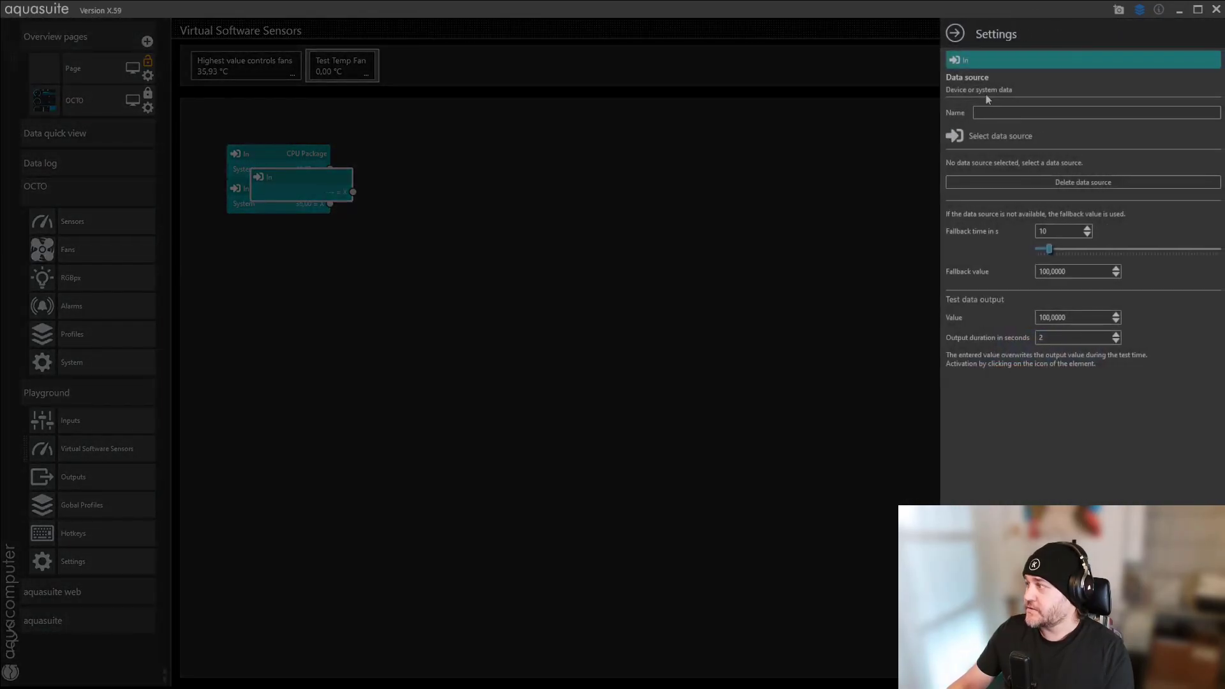
pyautogui.click(968, 135)
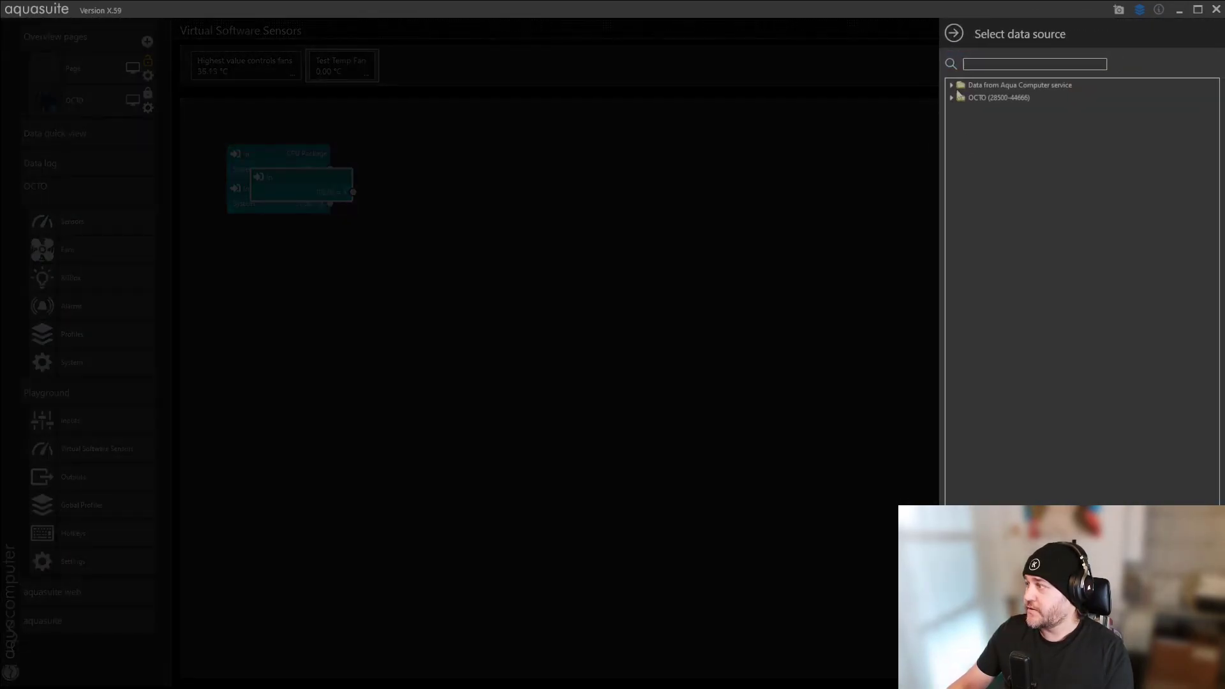
pyautogui.click(952, 85)
pyautogui.click(960, 98)
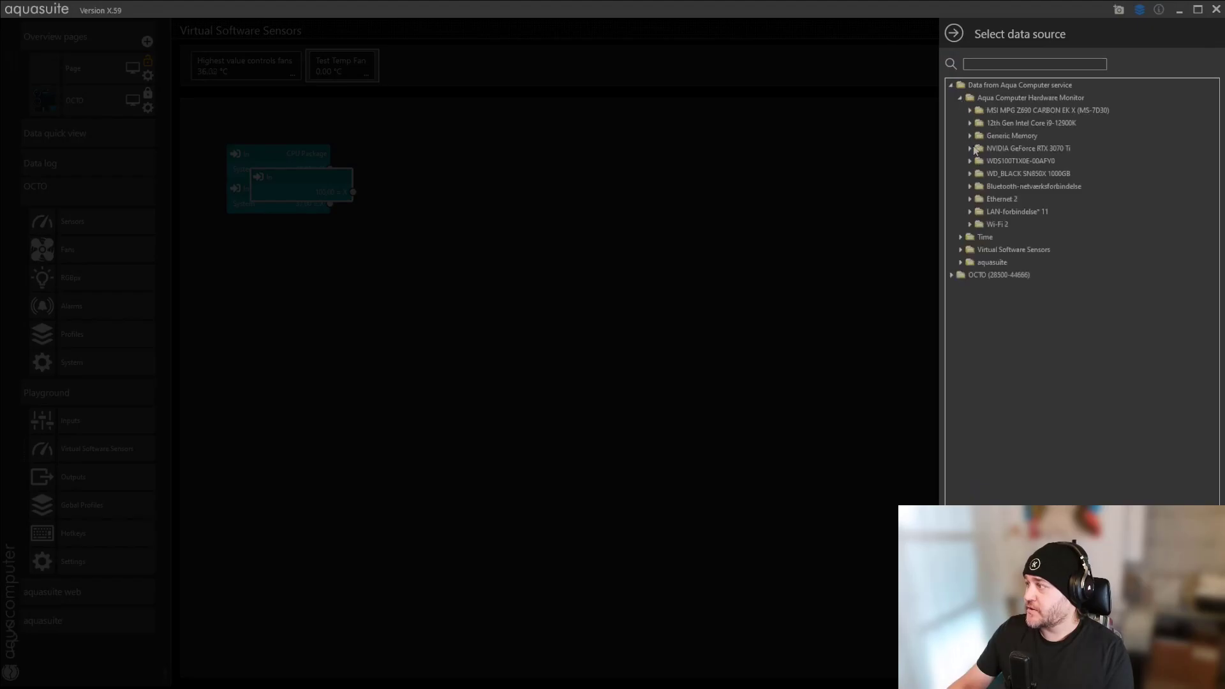
pyautogui.click(971, 148)
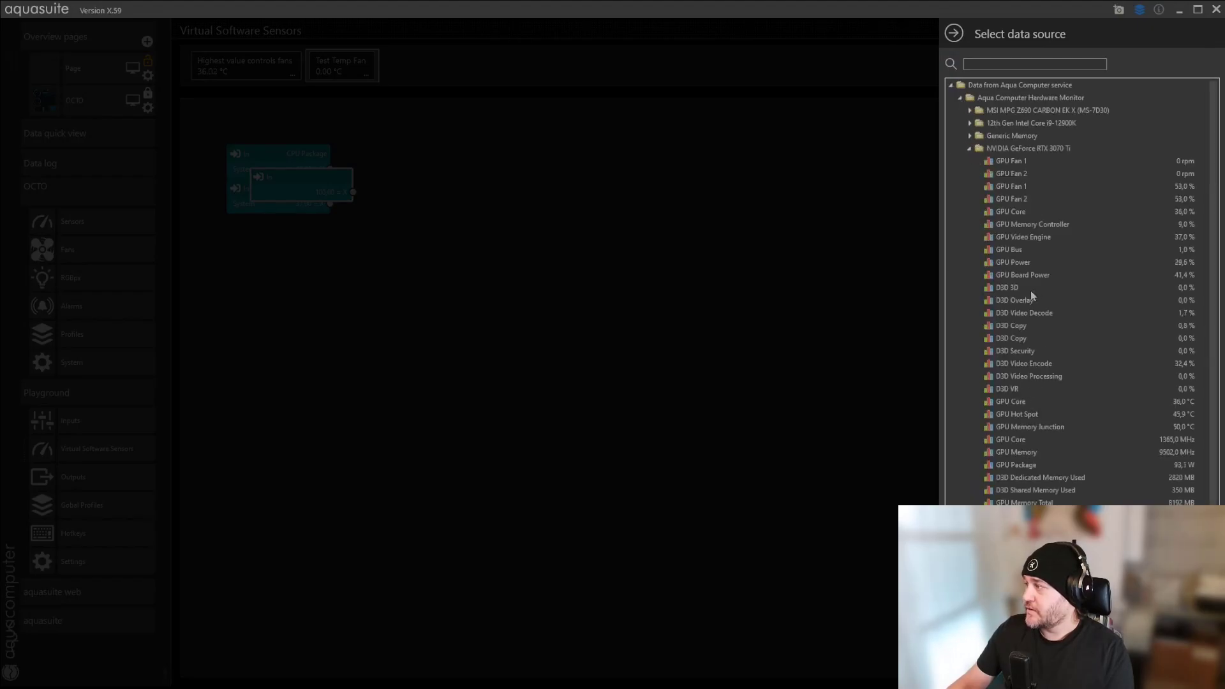
pyautogui.click(1029, 414)
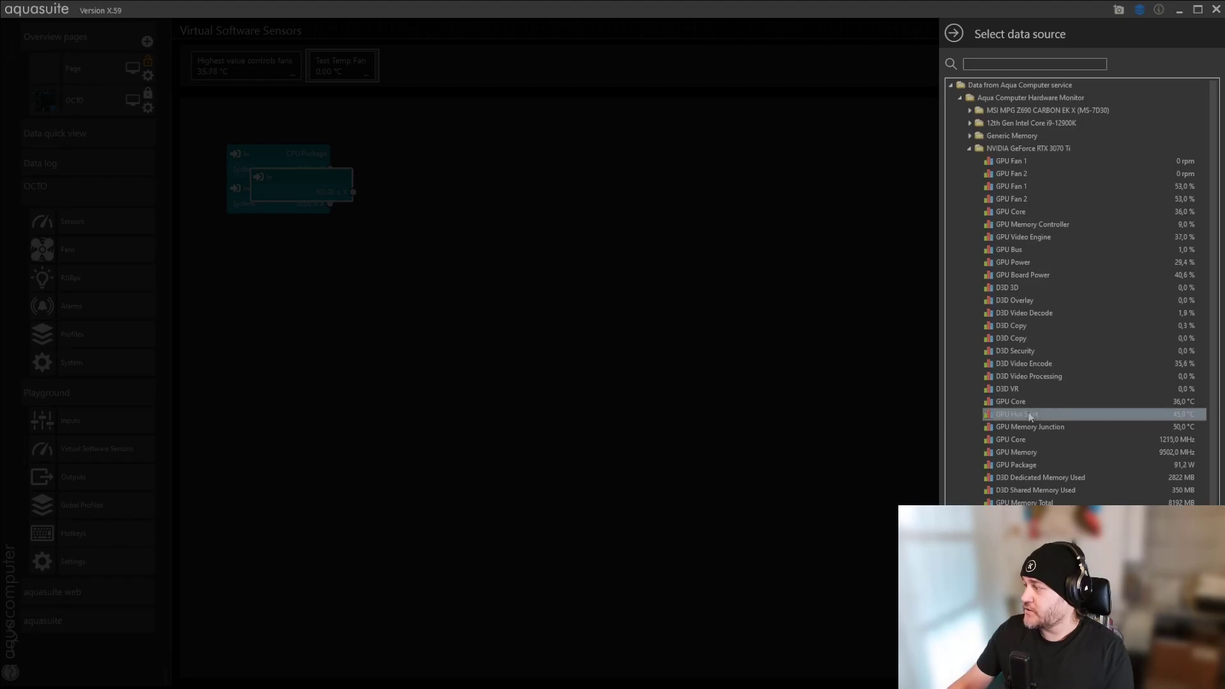
pyautogui.doubleClick(1028, 414)
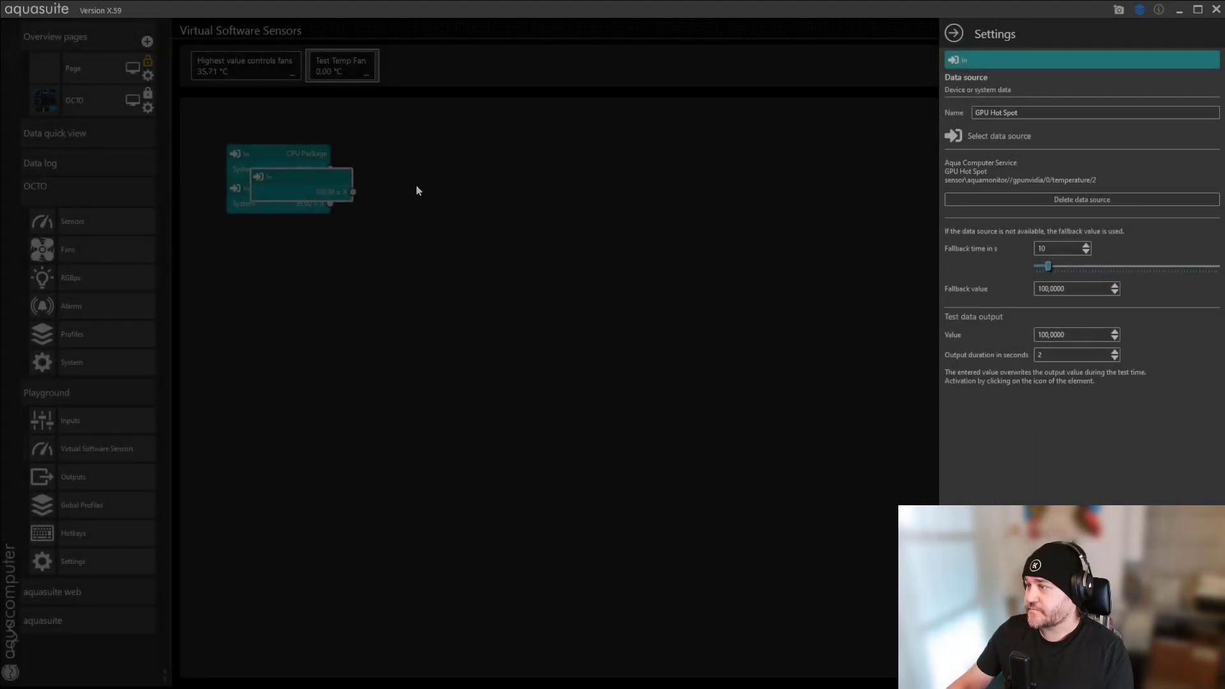
# - Place GPU Hot Spot below GPU Core and add another data source input node
pyautogui.click(268, 172)
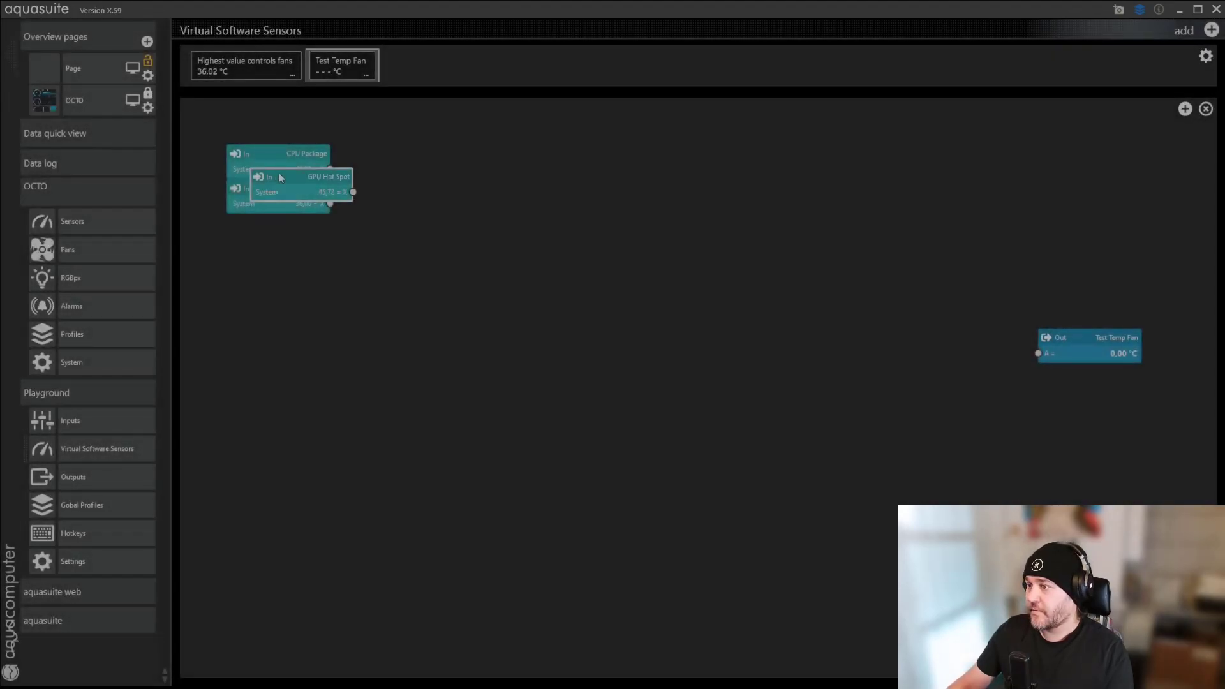
pyautogui.moveTo(279, 172); pyautogui.dragTo(255, 223)
pyautogui.click(1185, 108)
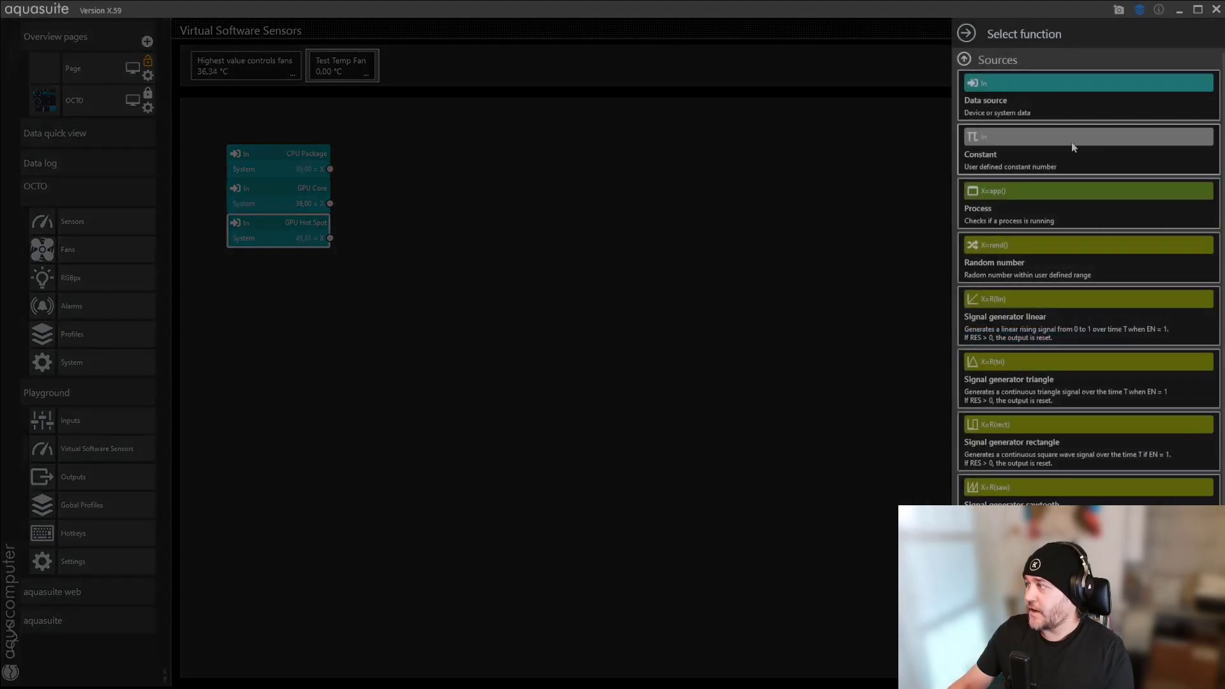
pyautogui.click(989, 101)
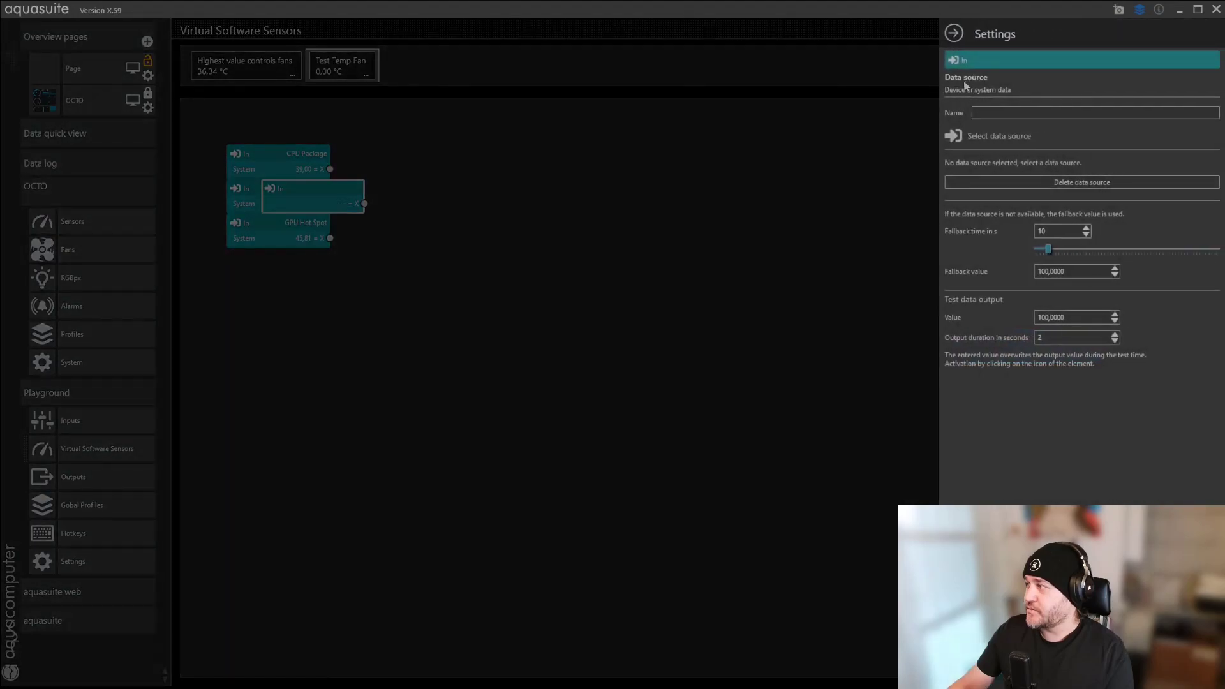
# - Source the new input from the RTX 3070 Ti's GPU Memory Junction and place it below the stack
pyautogui.click(957, 136)
pyautogui.click(951, 86)
pyautogui.click(960, 99)
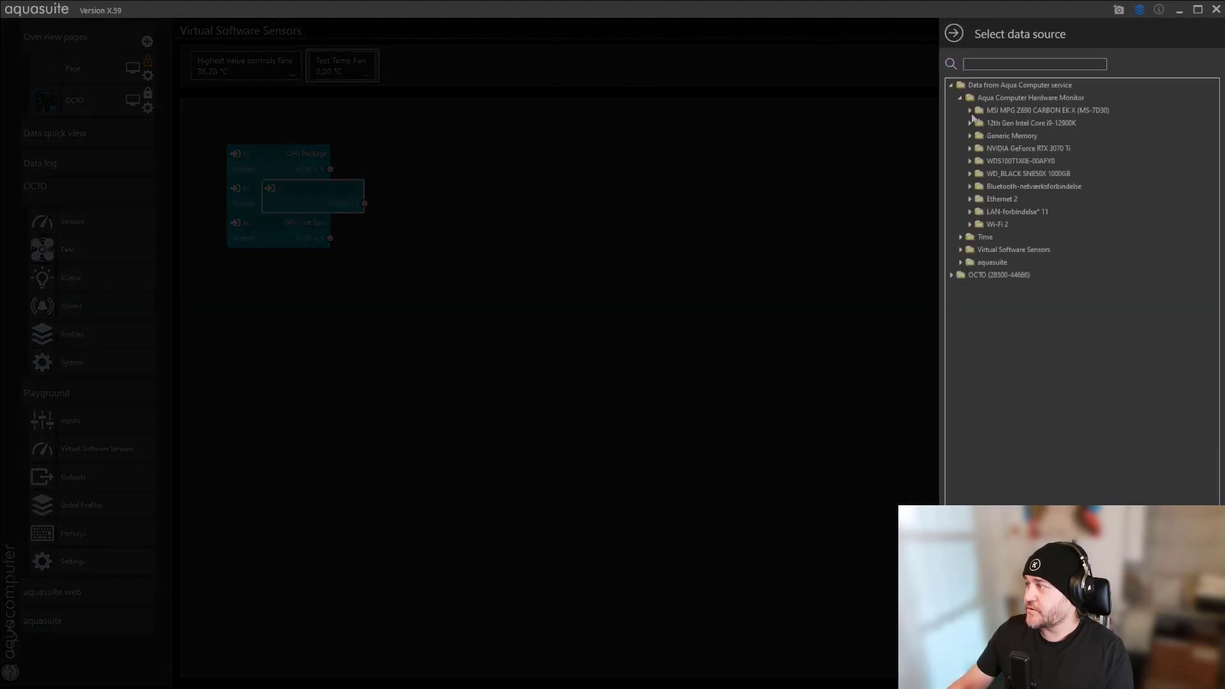
pyautogui.click(978, 151)
pyautogui.click(1032, 428)
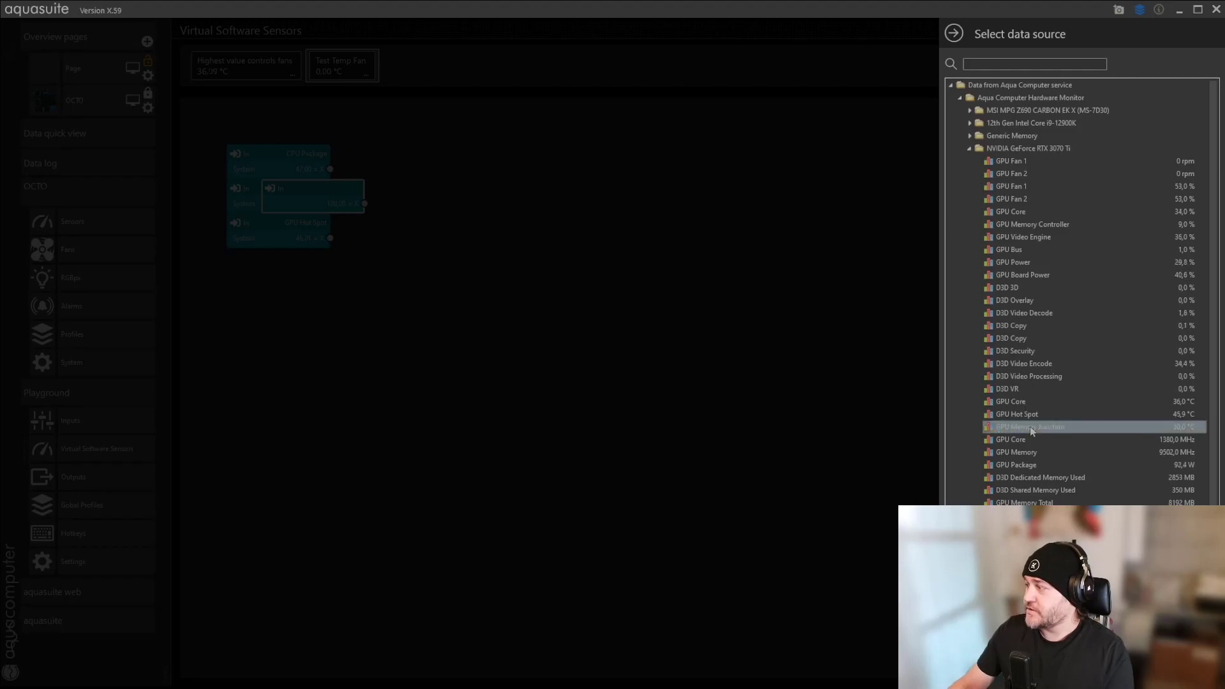
pyautogui.click(942, 390)
pyautogui.click(434, 310)
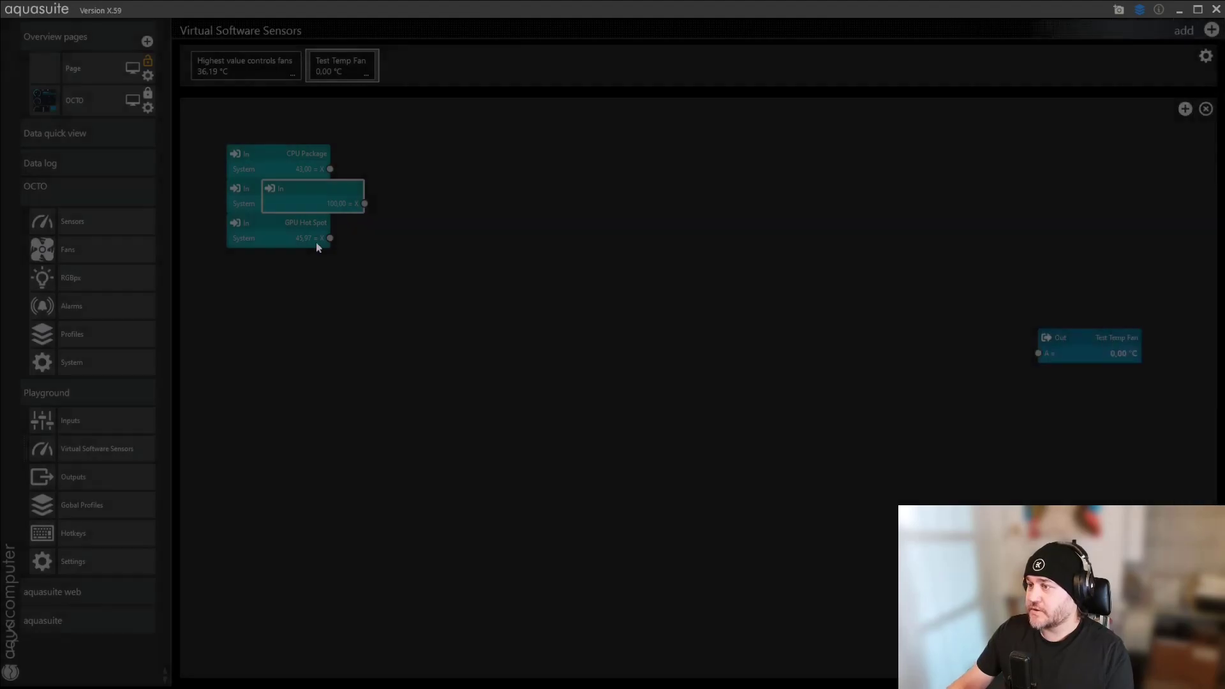
pyautogui.moveTo(290, 190); pyautogui.dragTo(258, 258)
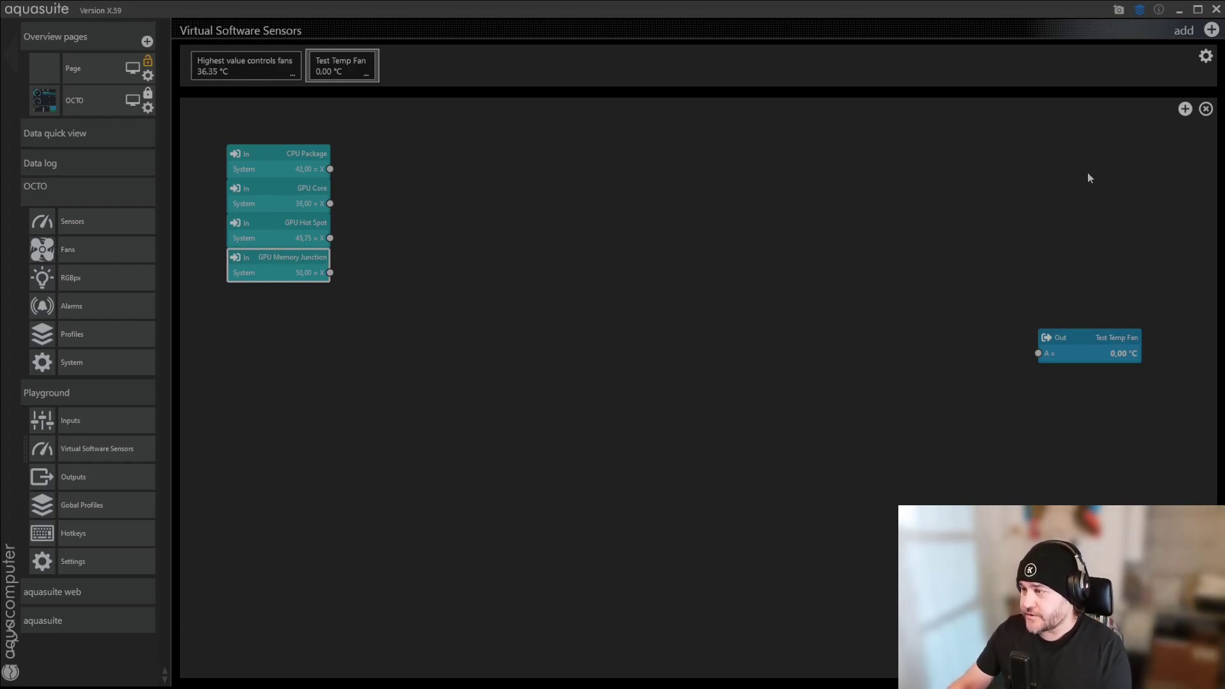
pyautogui.click(1182, 110)
# - Add the OCTO Coolant temperature input below GPU Memory Junction
pyautogui.click(1024, 93)
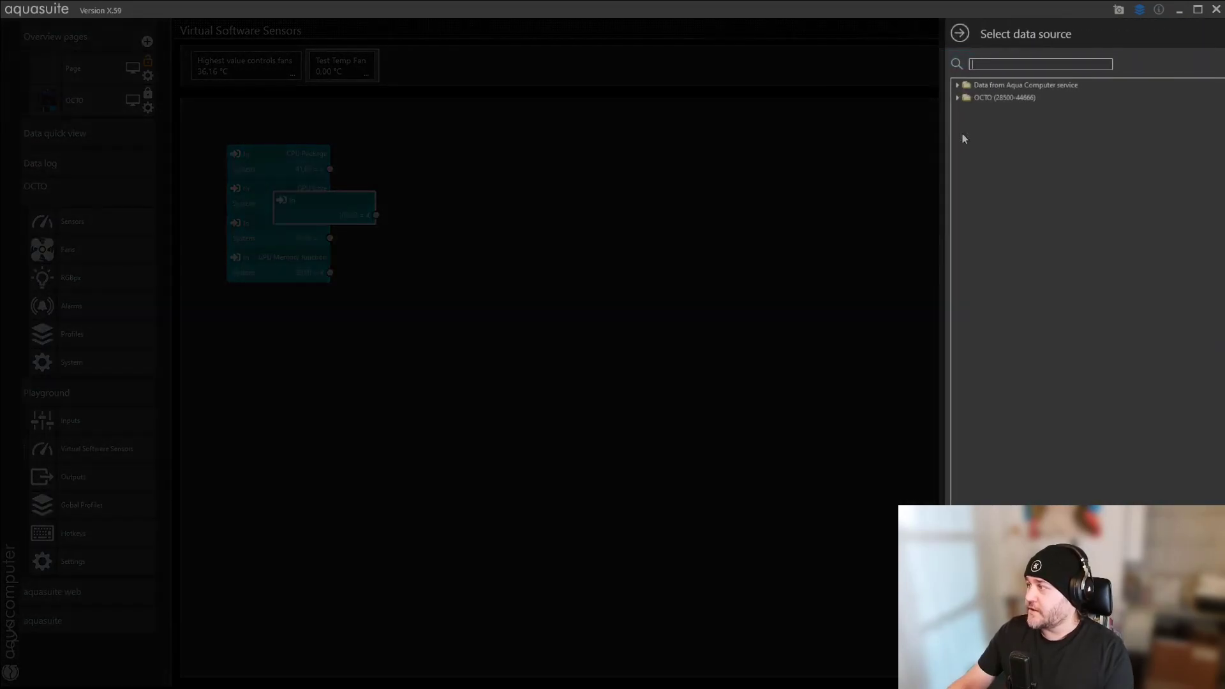
pyautogui.click(951, 99)
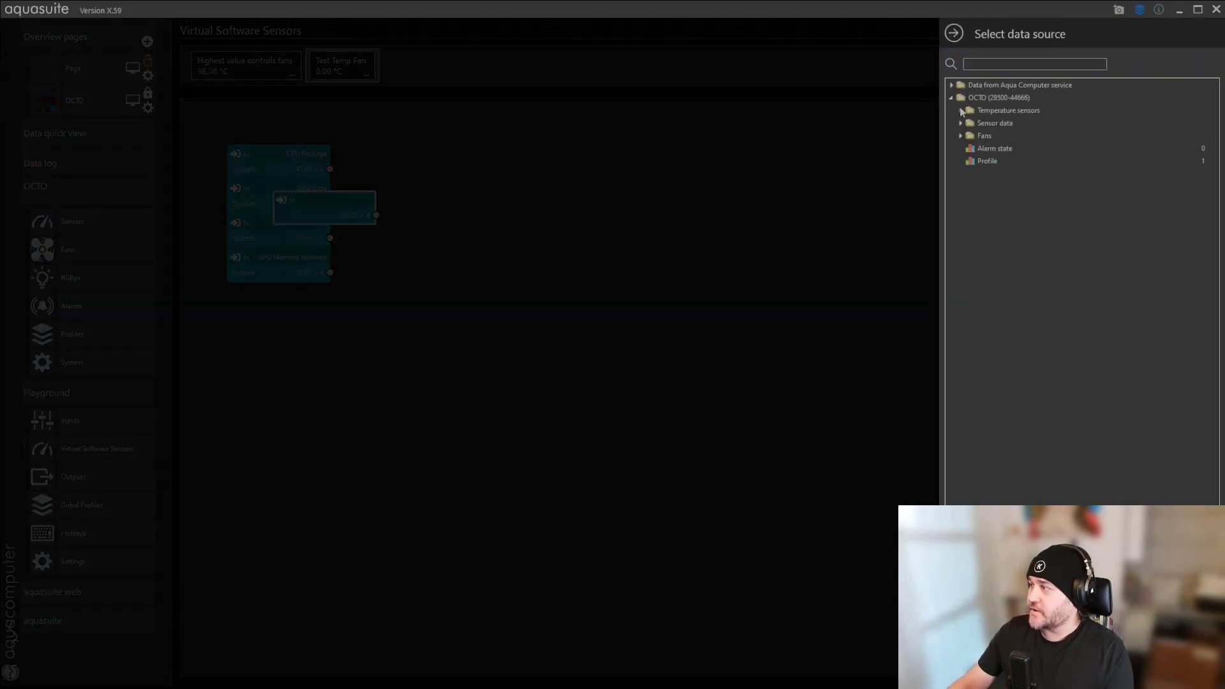
pyautogui.click(961, 111)
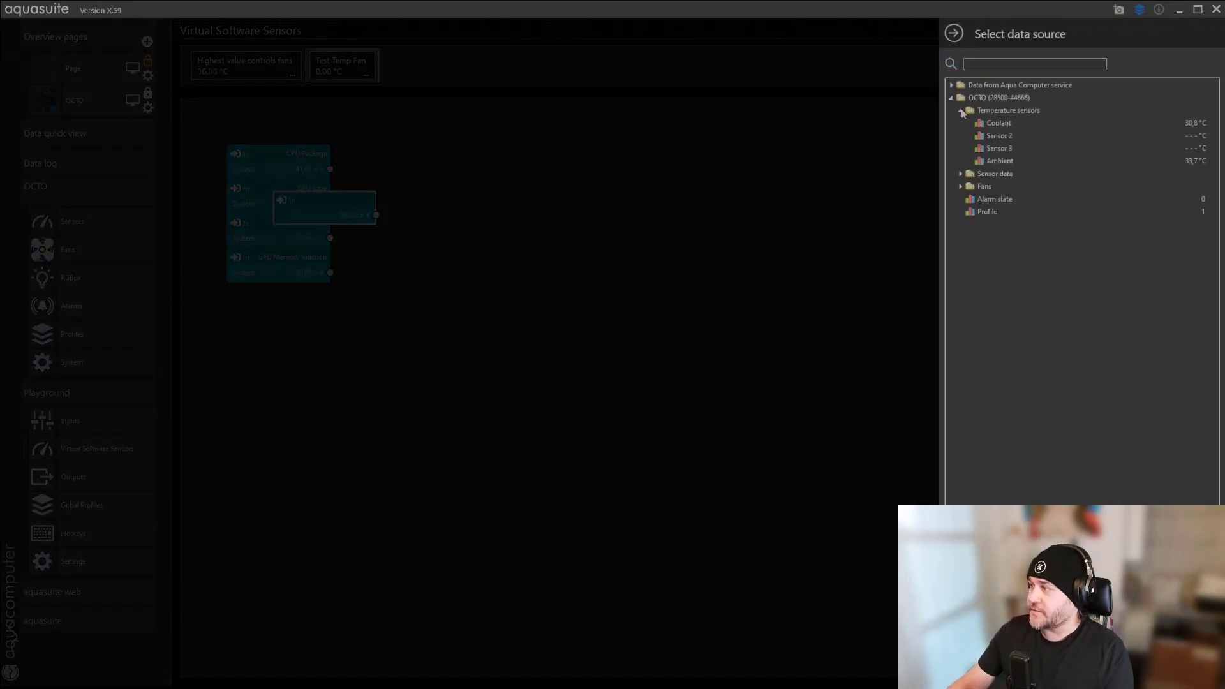
pyautogui.doubleClick(990, 125)
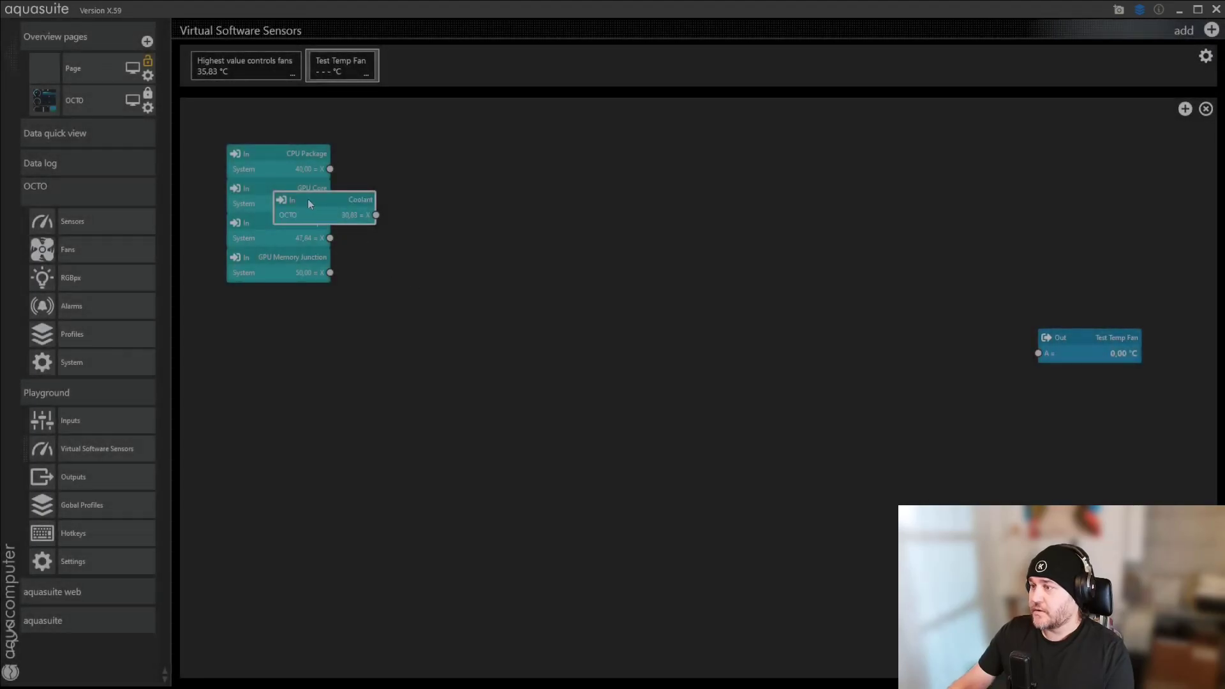
pyautogui.moveTo(307, 199); pyautogui.dragTo(261, 292)
# - Add the OCTO Ambient temperature input below Coolant and move the output node higher
pyautogui.click(1185, 109)
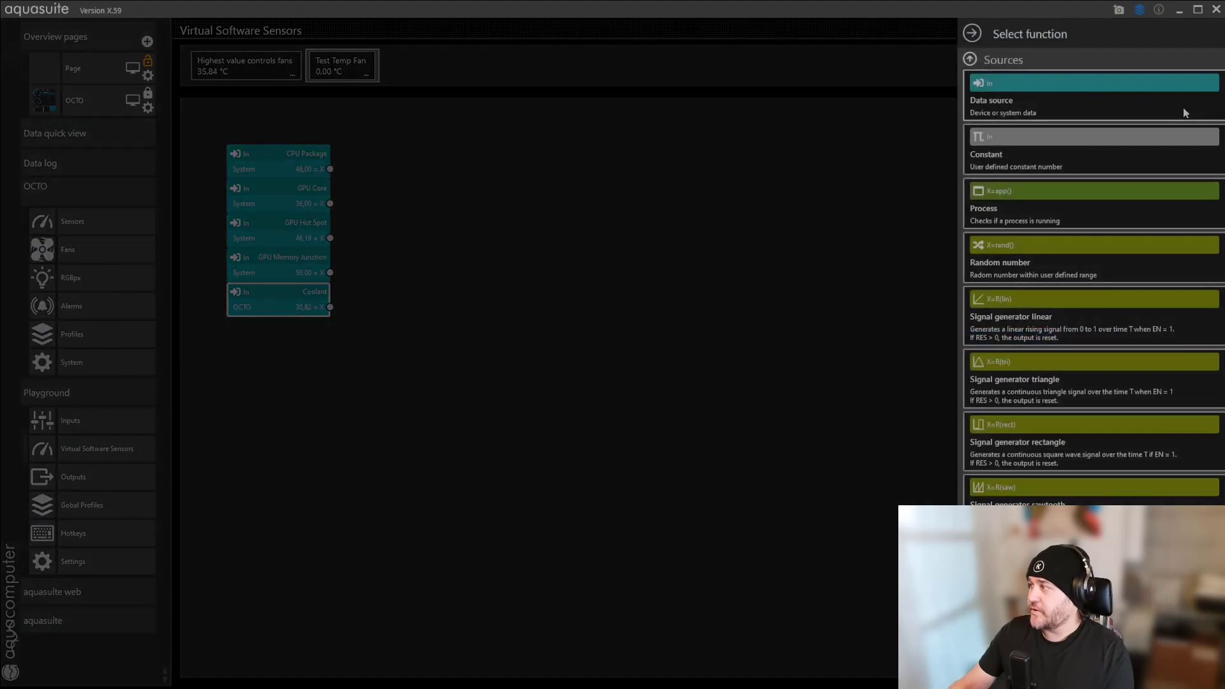
pyautogui.click(997, 96)
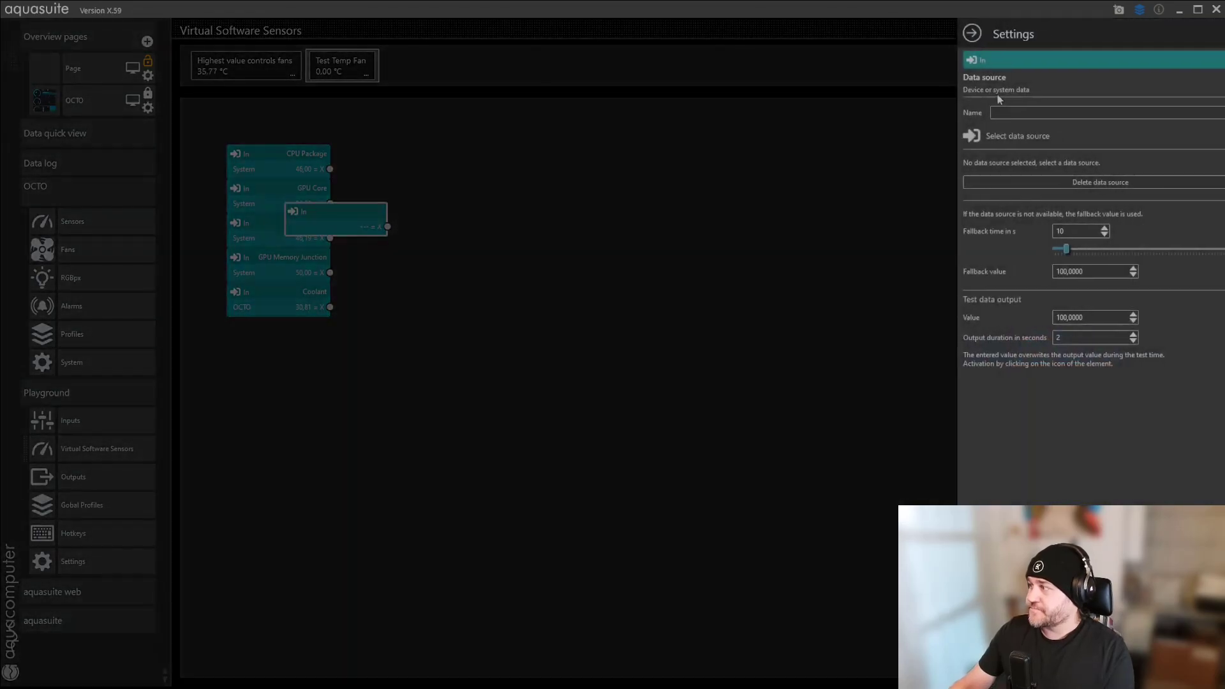
pyautogui.click(955, 136)
pyautogui.click(952, 98)
pyautogui.click(960, 111)
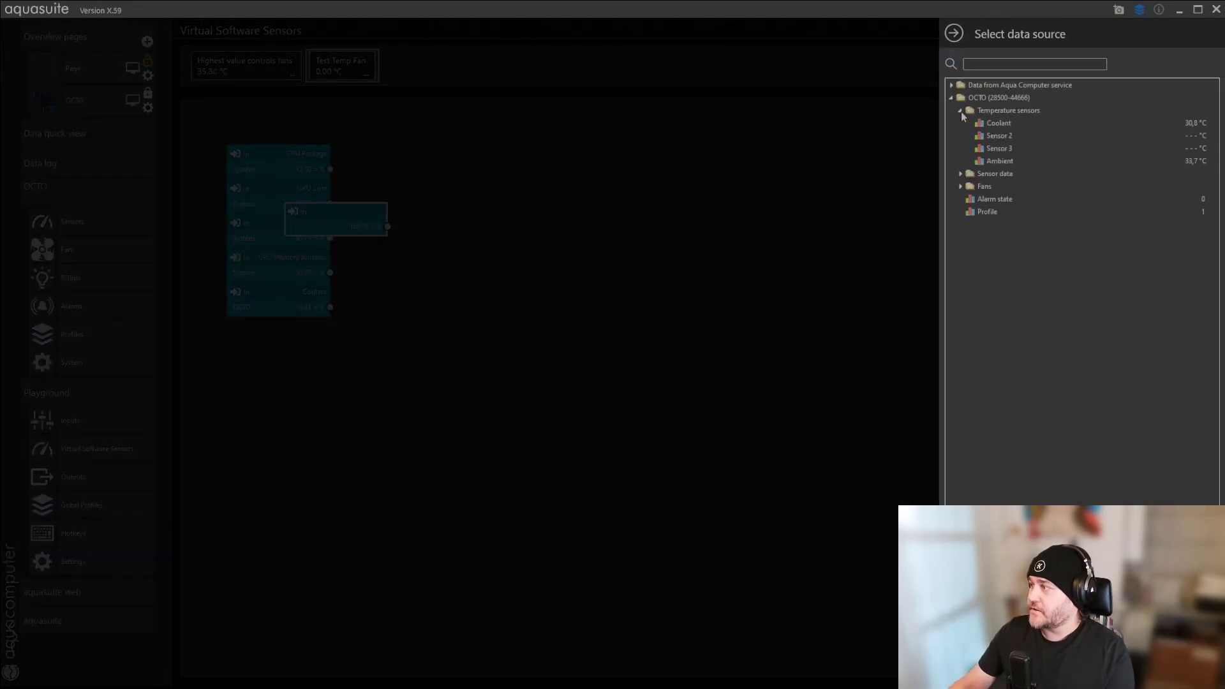
pyautogui.doubleClick(999, 162)
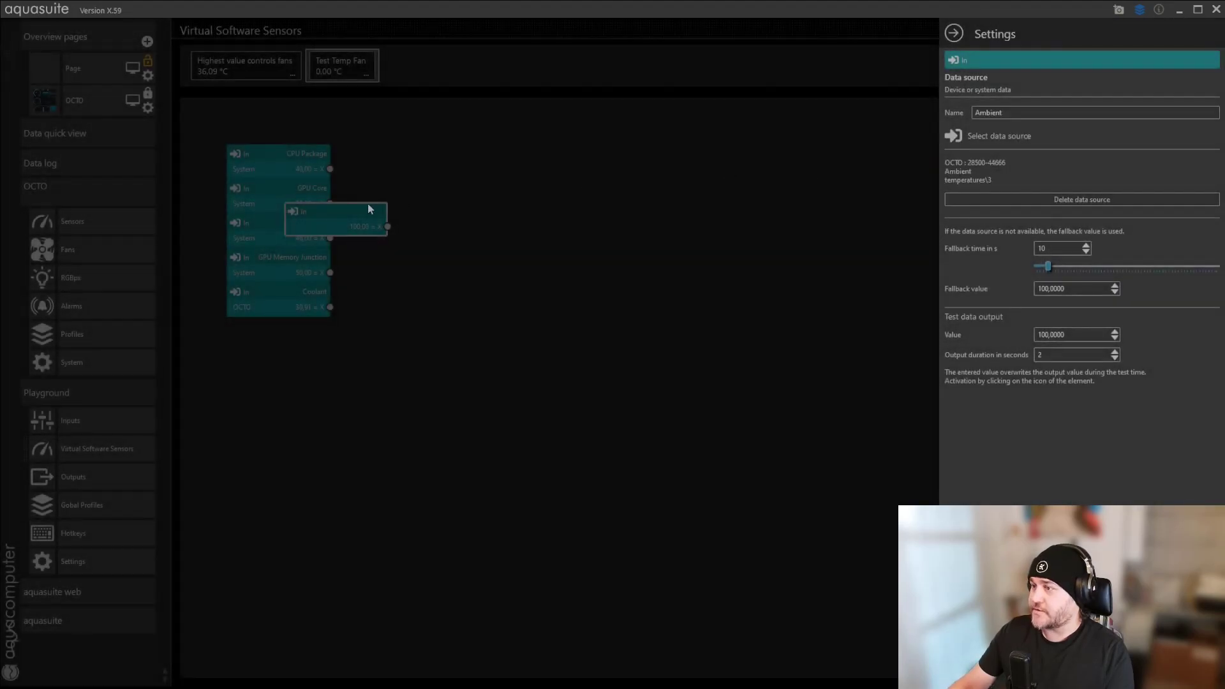
pyautogui.press('Escape')
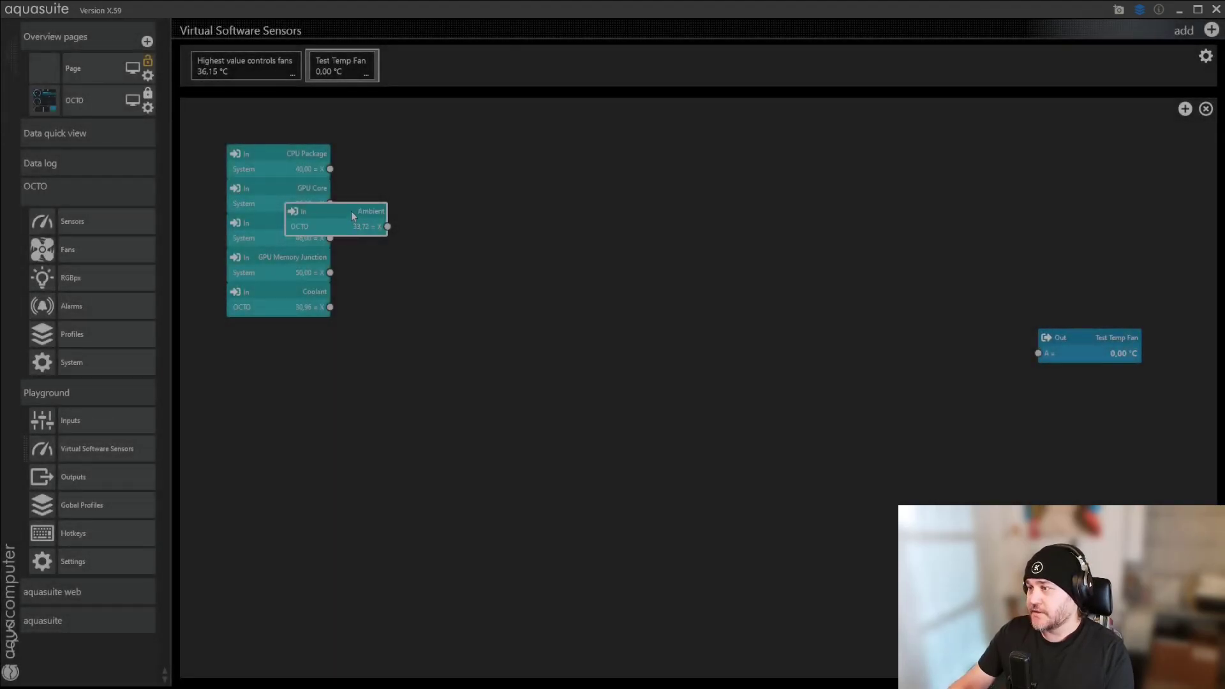
pyautogui.moveTo(351, 212); pyautogui.dragTo(293, 327)
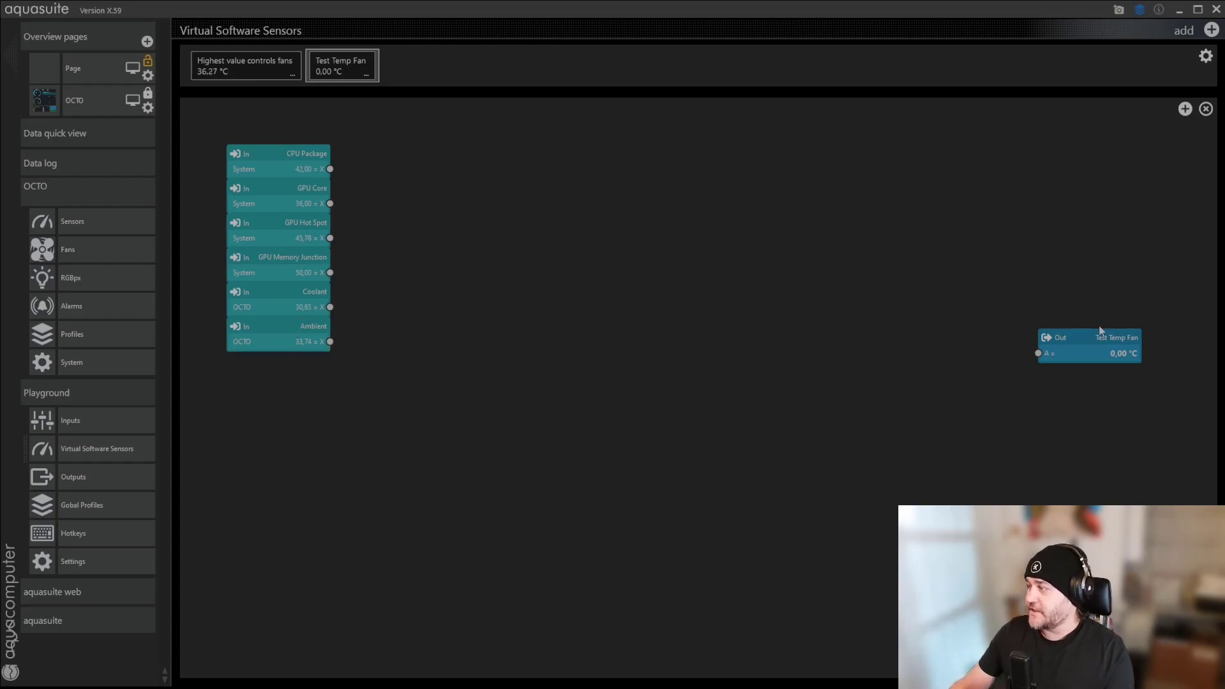
pyautogui.moveTo(1102, 332); pyautogui.dragTo(1091, 257)
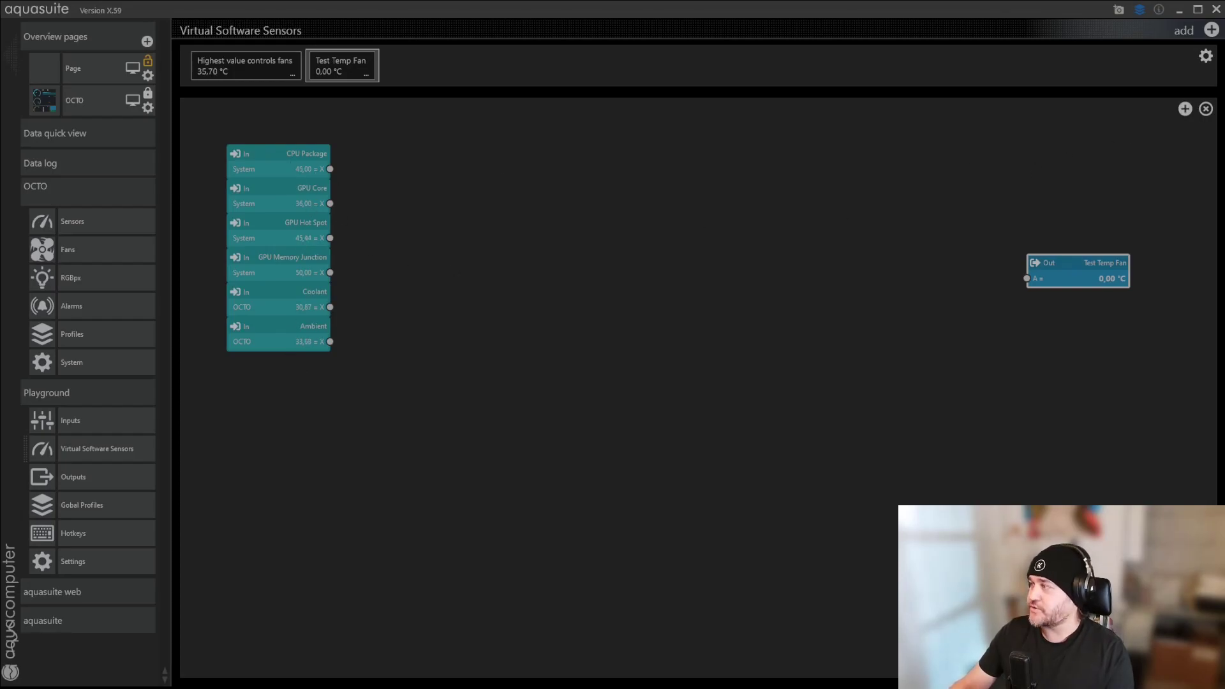
# - Add a Maximum node fed by CPU Package and GPU Core
pyautogui.click(1185, 109)
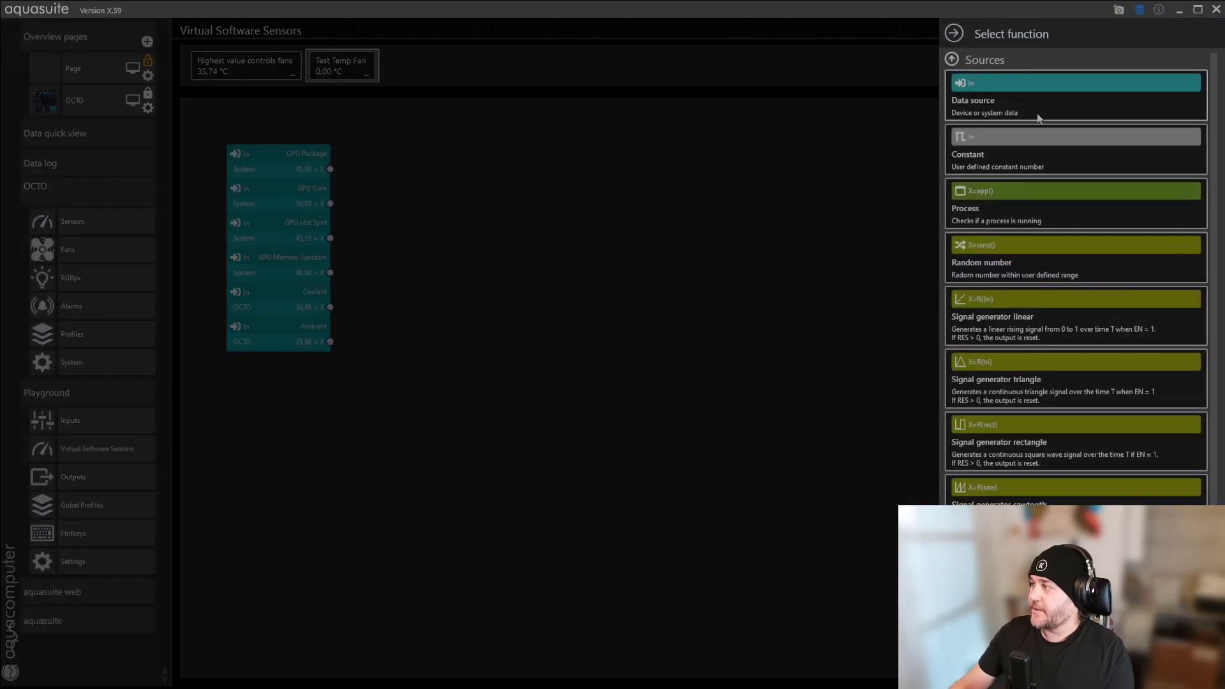
pyautogui.scroll(-2, 1031, 421)
pyautogui.scroll(-10, 1004, 259)
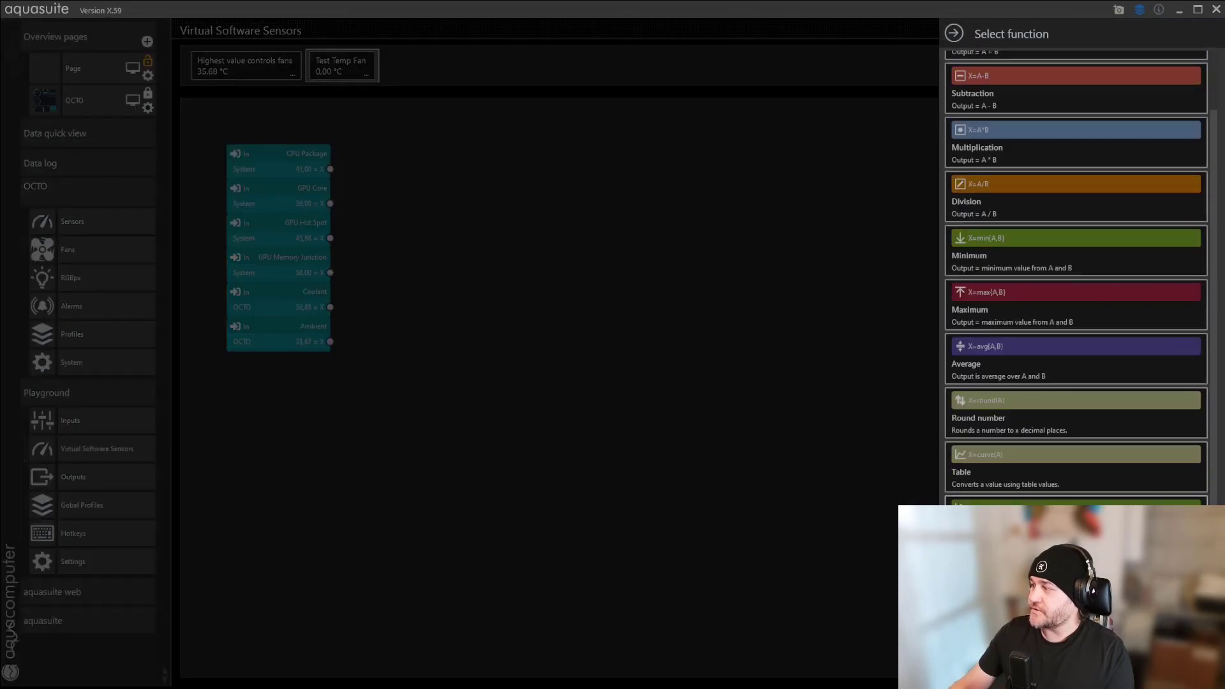
pyautogui.scroll(1, 1004, 259)
pyautogui.scroll(-2, 1013, 258)
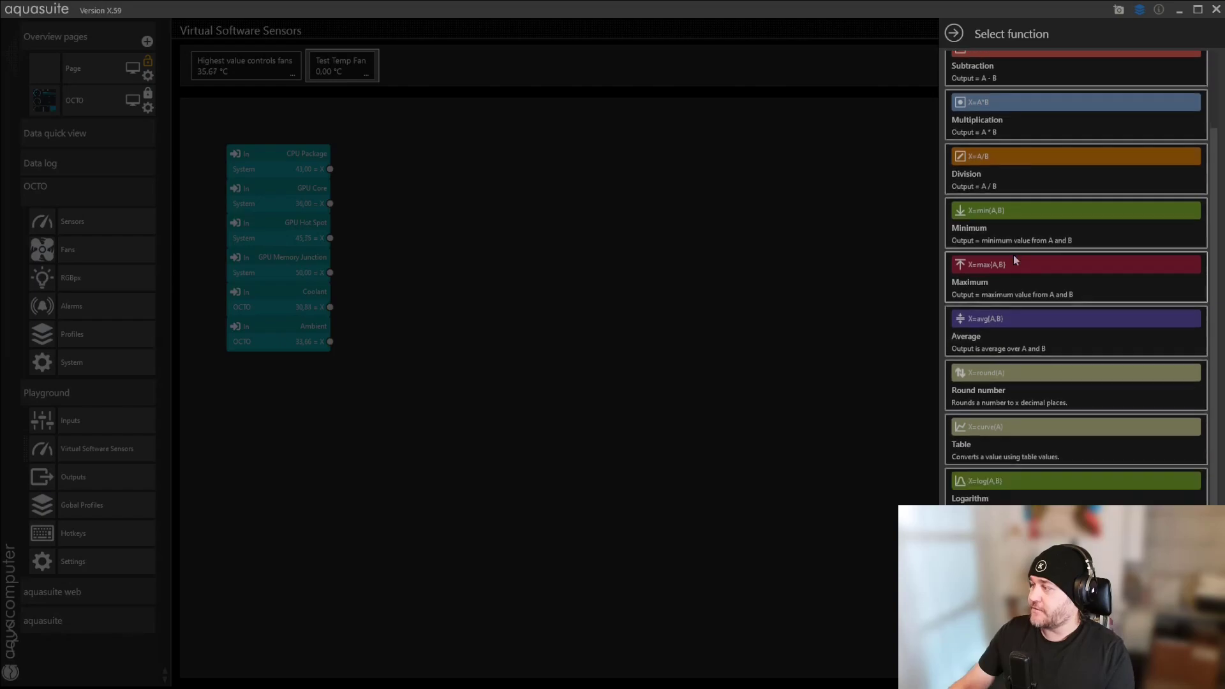
pyautogui.click(979, 285)
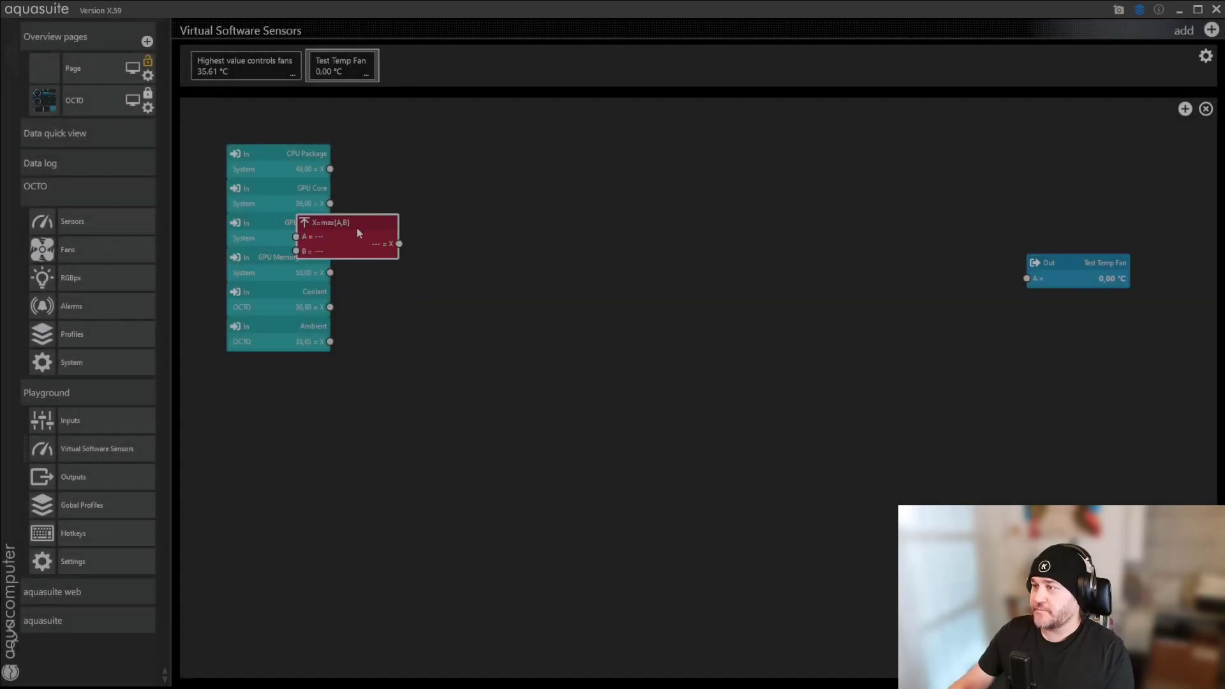
pyautogui.moveTo(358, 227); pyautogui.dragTo(535, 194)
pyautogui.moveTo(331, 169); pyautogui.dragTo(474, 202)
pyautogui.moveTo(331, 203); pyautogui.dragTo(516, 185)
# - Paste a second max node combining GPU Hot Spot and GPU Memory Junction
pyautogui.hotkey('ctrl', 'c')
pyautogui.hotkey('ctrl', 'v')
pyautogui.moveTo(529, 229); pyautogui.dragTo(489, 241)
pyautogui.moveTo(330, 237); pyautogui.dragTo(453, 259)
pyautogui.moveTo(330, 272); pyautogui.dragTo(456, 268)
pyautogui.moveTo(330, 238); pyautogui.dragTo(457, 253)
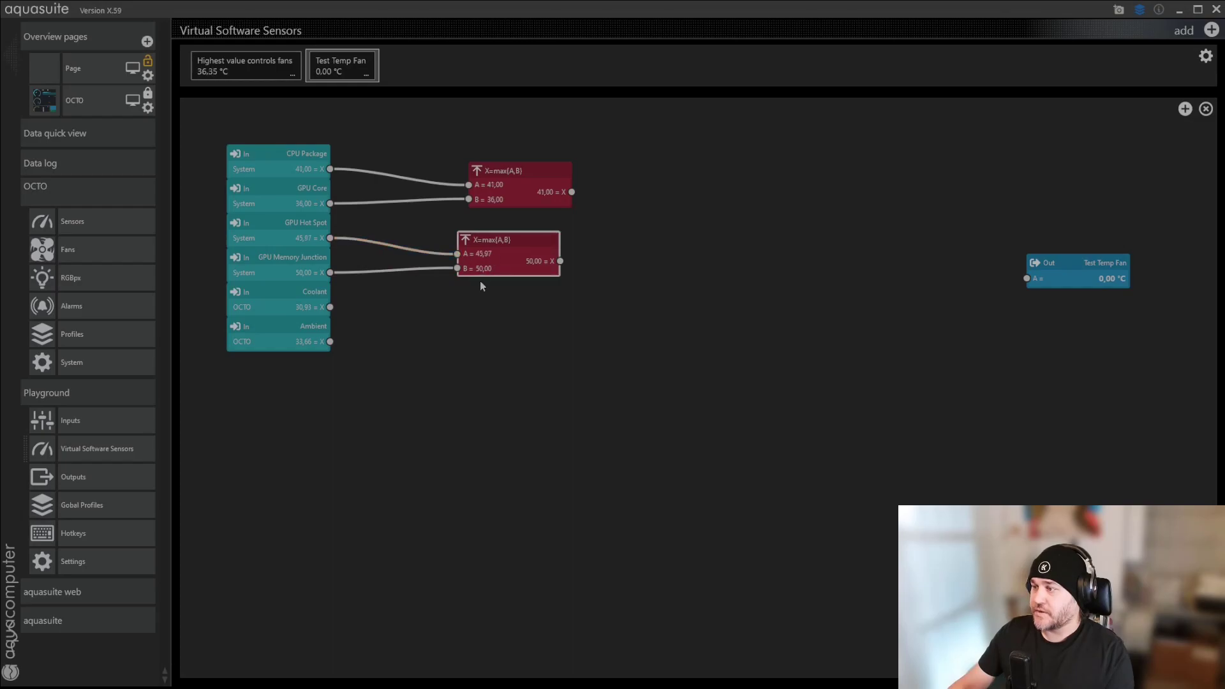
# - Paste a third max node combining Coolant and Ambient, and align the max nodes
pyautogui.hotkey('ctrl', 'v')
pyautogui.moveTo(330, 307); pyautogui.dragTo(486, 312)
pyautogui.moveTo(330, 341); pyautogui.dragTo(486, 326)
pyautogui.moveTo(550, 296); pyautogui.dragTo(530, 298)
pyautogui.moveTo(540, 183); pyautogui.dragTo(524, 181)
# - Add a max node taking the results of the first two max nodes
pyautogui.click(661, 226)
pyautogui.click(527, 187)
pyautogui.hotkey('ctrl', 'c')
pyautogui.hotkey('ctrl', 'v')
pyautogui.moveTo(553, 231); pyautogui.dragTo(673, 228)
pyautogui.moveTo(560, 192); pyautogui.dragTo(607, 260)
pyautogui.moveTo(654, 226); pyautogui.dragTo(697, 217)
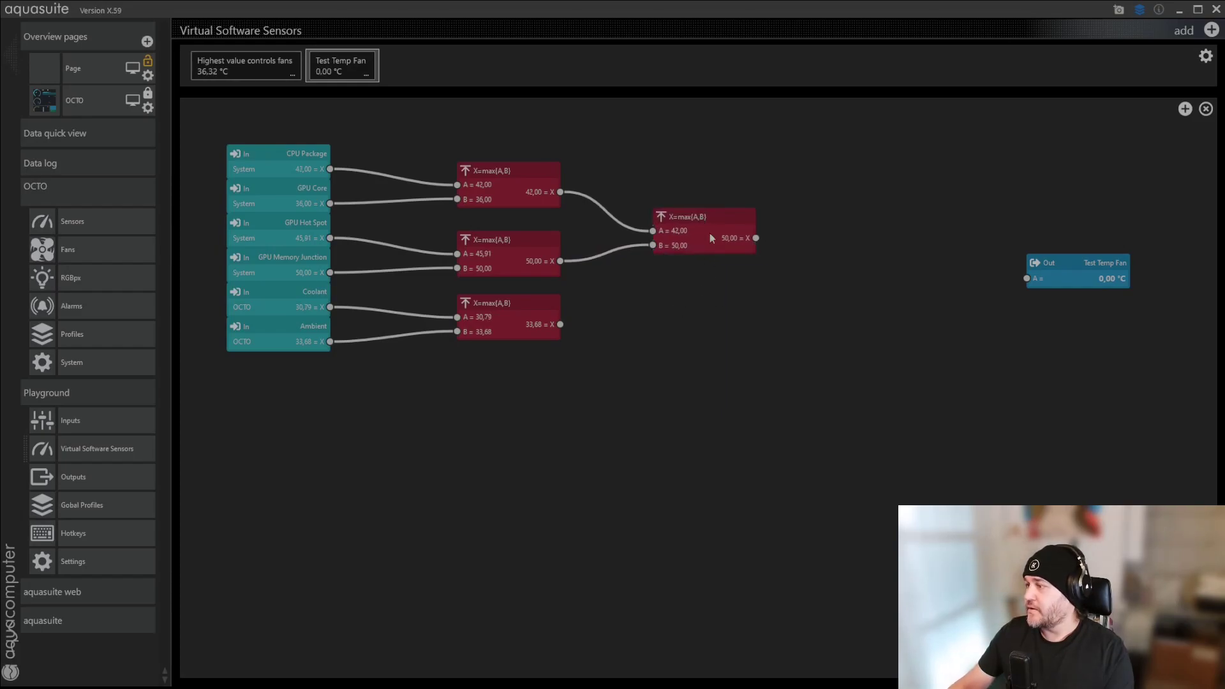
# - Add a max node for the Coolant–Ambient result and wire the final max into Test Temp Fan
pyautogui.hotkey('ctrl', 'v')
pyautogui.moveTo(560, 324); pyautogui.dragTo(808, 283)
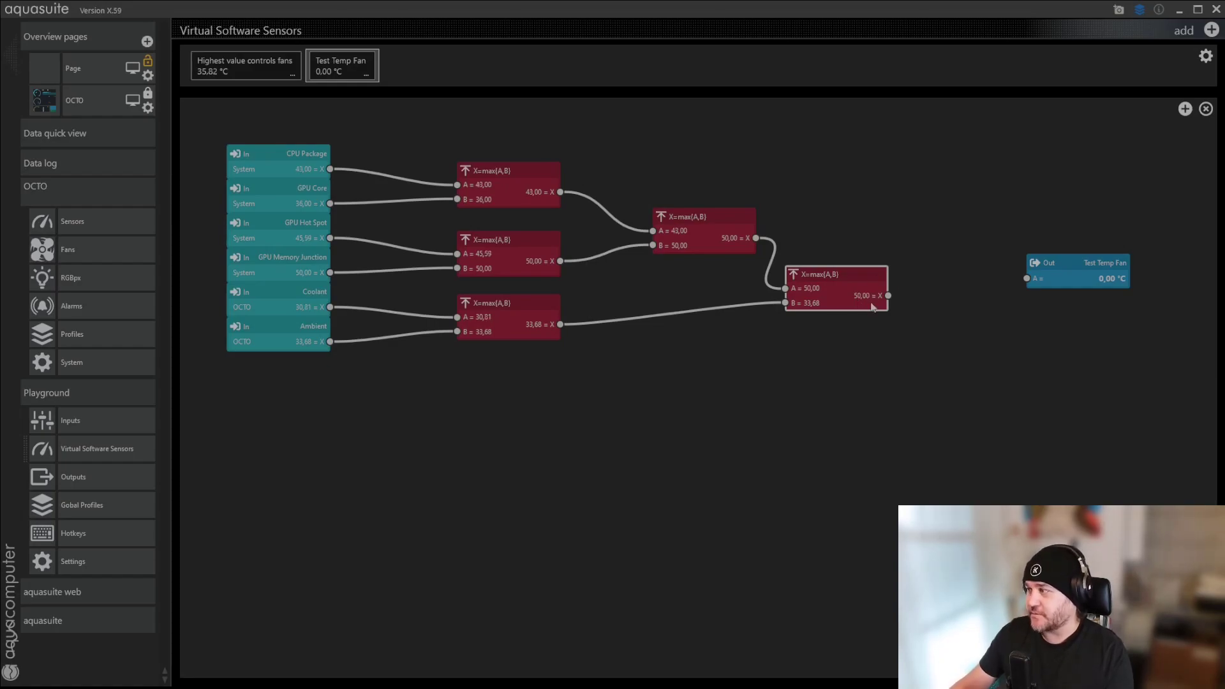
pyautogui.moveTo(889, 296); pyautogui.dragTo(991, 282)
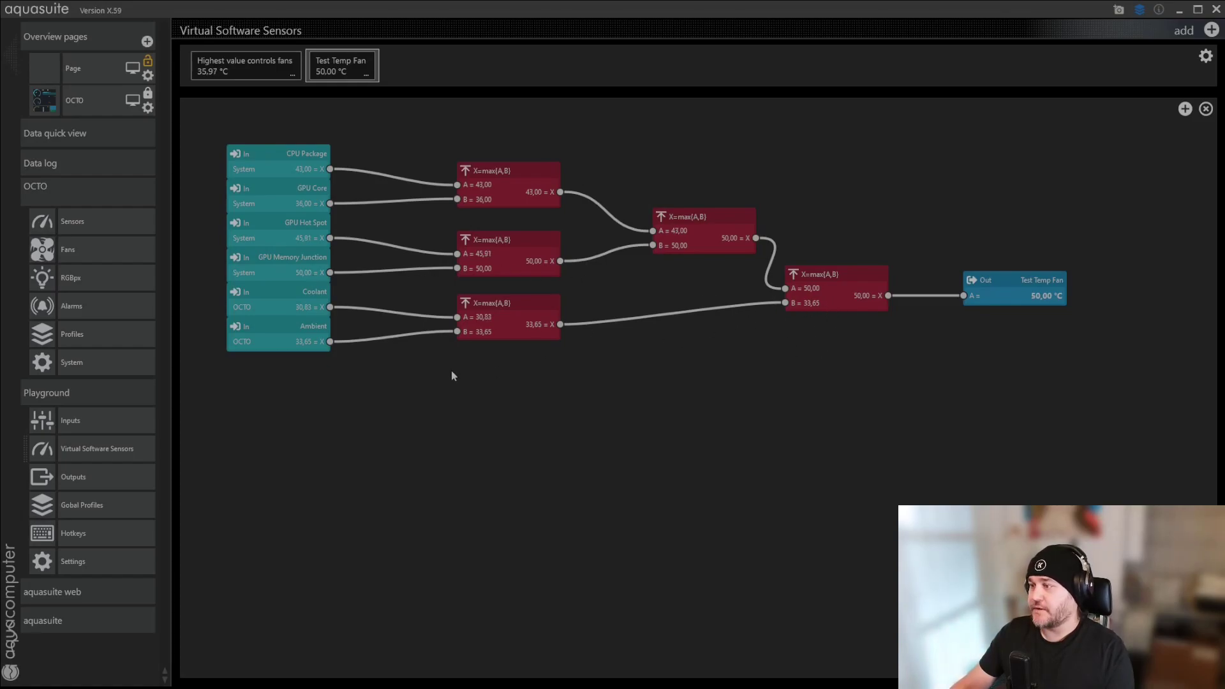
# - Add an Average node below the max nodes and wire Coolant and Ambient into it
pyautogui.click(1184, 109)
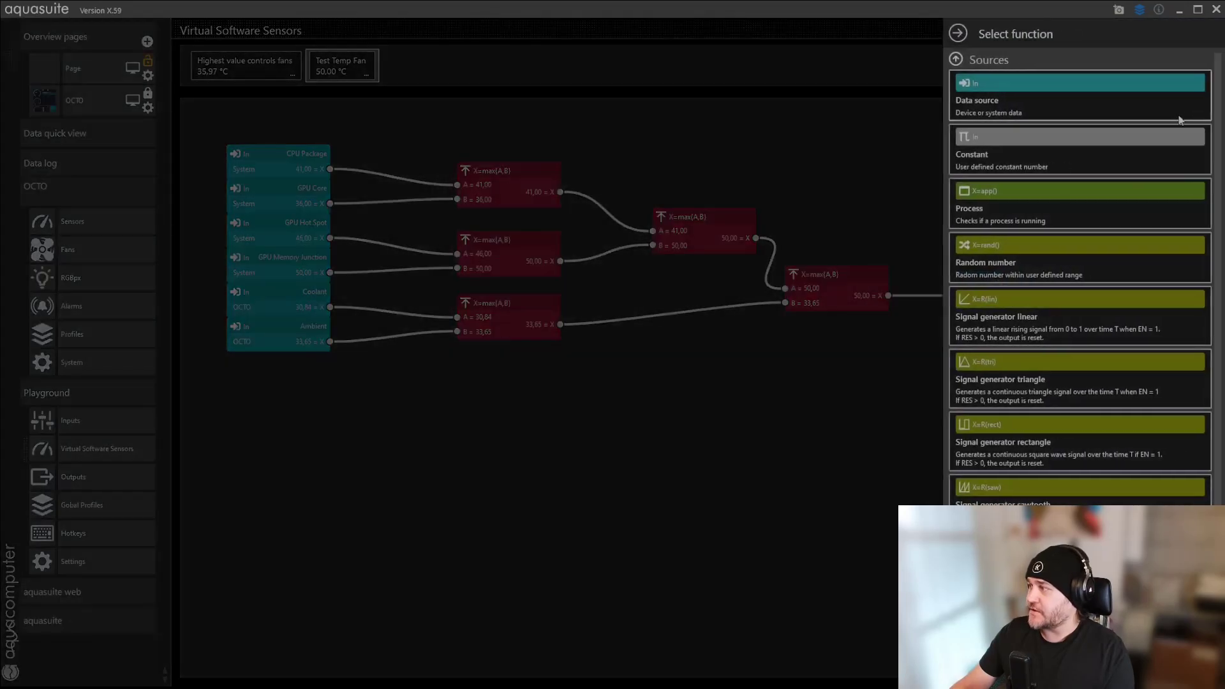
pyautogui.scroll(-1, 1024, 297)
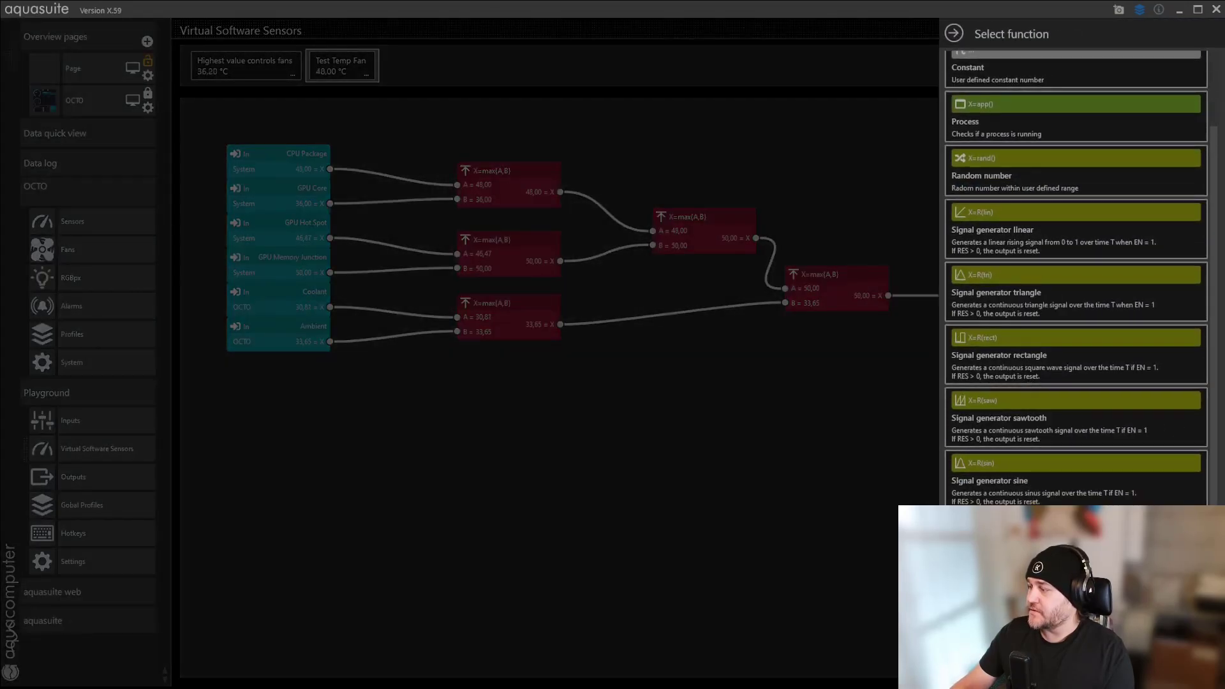
pyautogui.scroll(-8, 1027, 376)
pyautogui.scroll(1, 1020, 358)
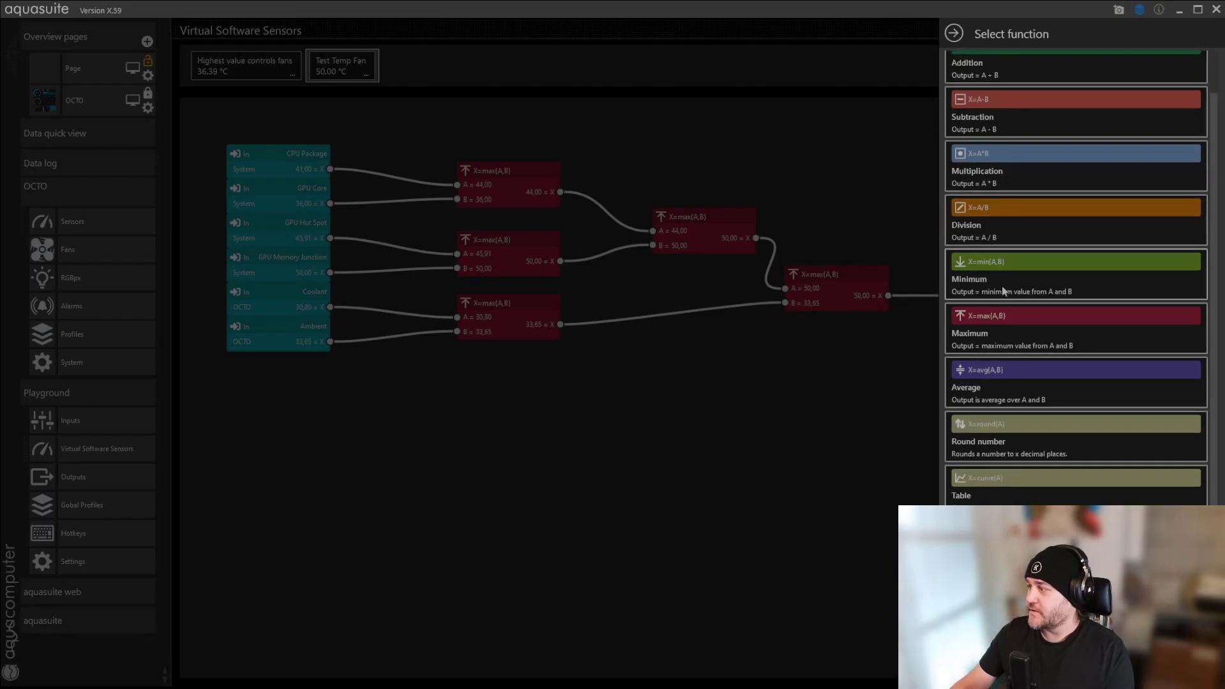
pyautogui.click(993, 391)
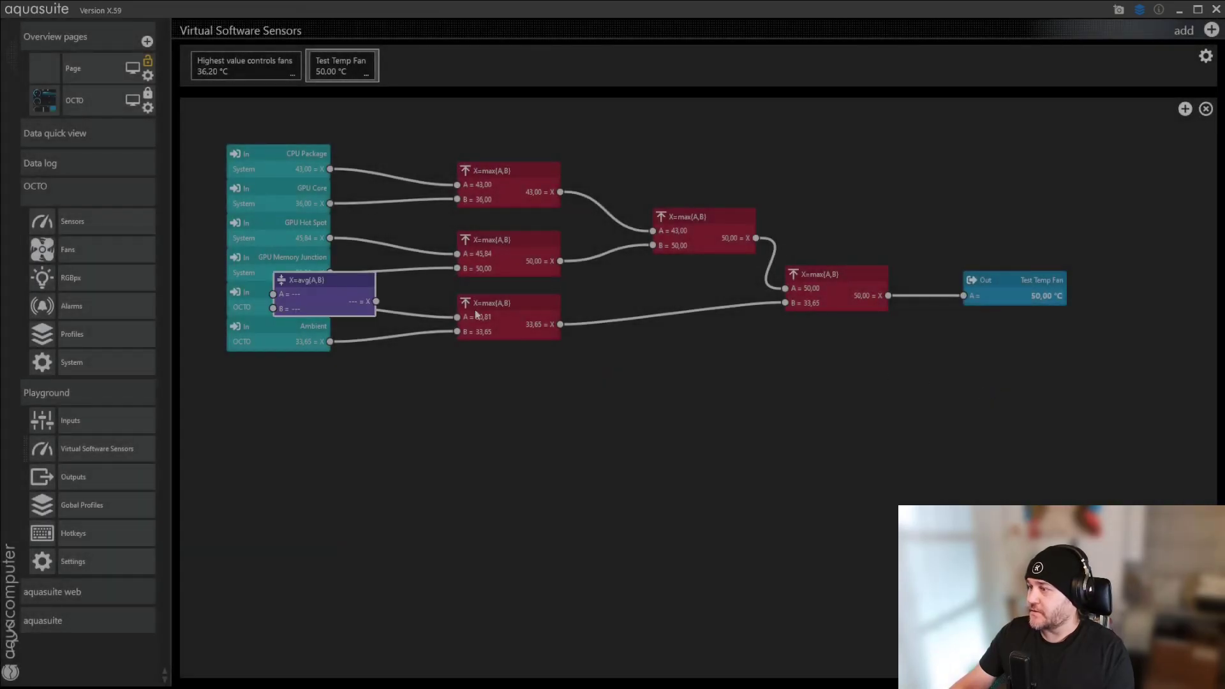
pyautogui.moveTo(349, 295); pyautogui.dragTo(522, 380)
pyautogui.moveTo(330, 306); pyautogui.dragTo(452, 380)
pyautogui.moveTo(330, 341); pyautogui.dragTo(451, 395)
# - Duplicate the average node twice to average CPU Package with GPU Core, and GPU Hot Spot with memory
pyautogui.hotkey('ctrl', 'c')
pyautogui.hotkey('ctrl', 'v')
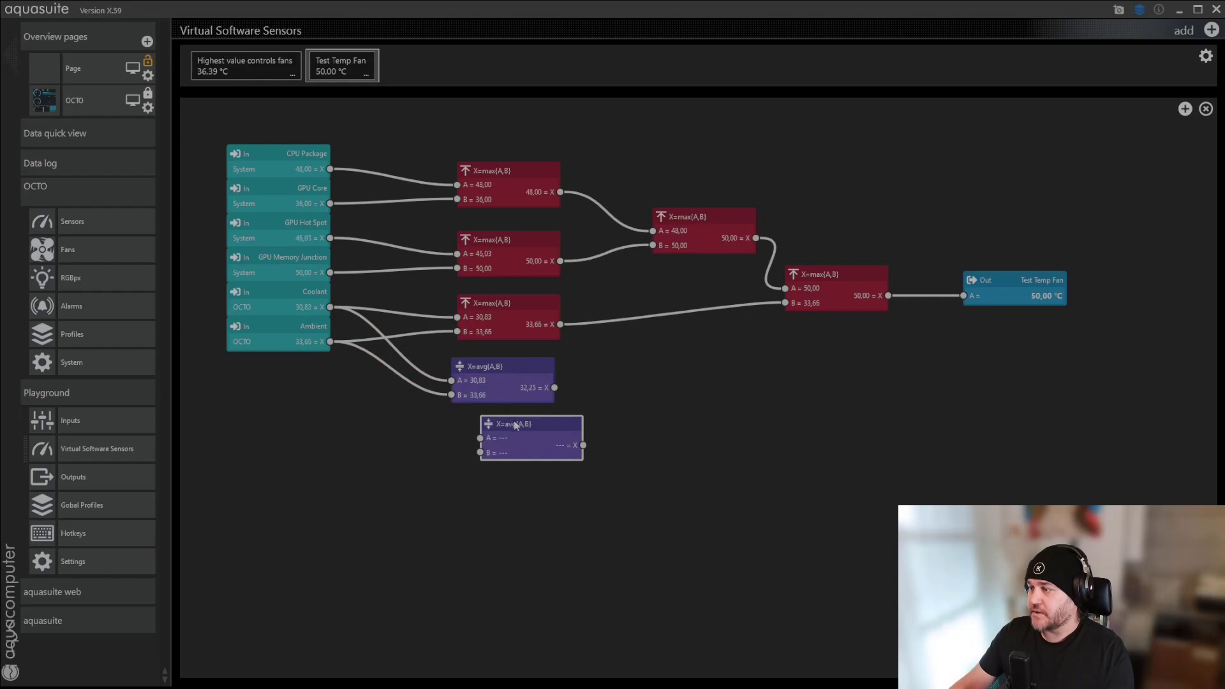
pyautogui.moveTo(514, 424); pyautogui.dragTo(499, 119)
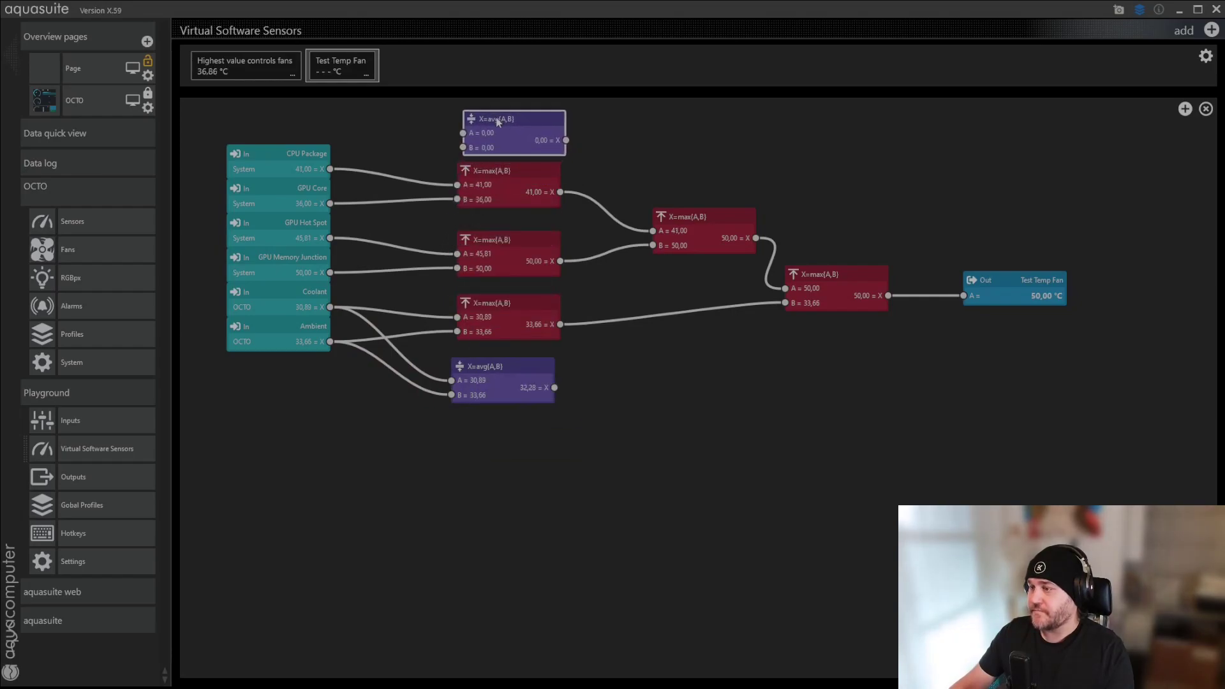
pyautogui.moveTo(329, 168); pyautogui.dragTo(462, 132)
pyautogui.moveTo(330, 203); pyautogui.dragTo(463, 148)
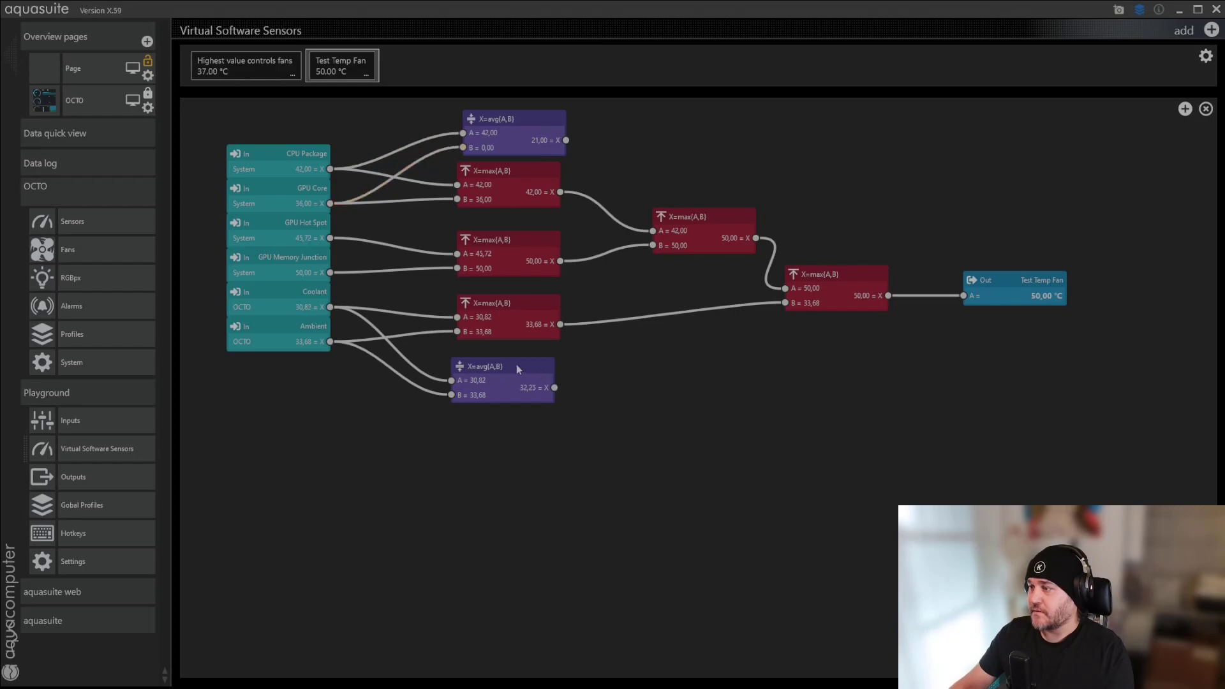
pyautogui.hotkey('ctrl', 'v')
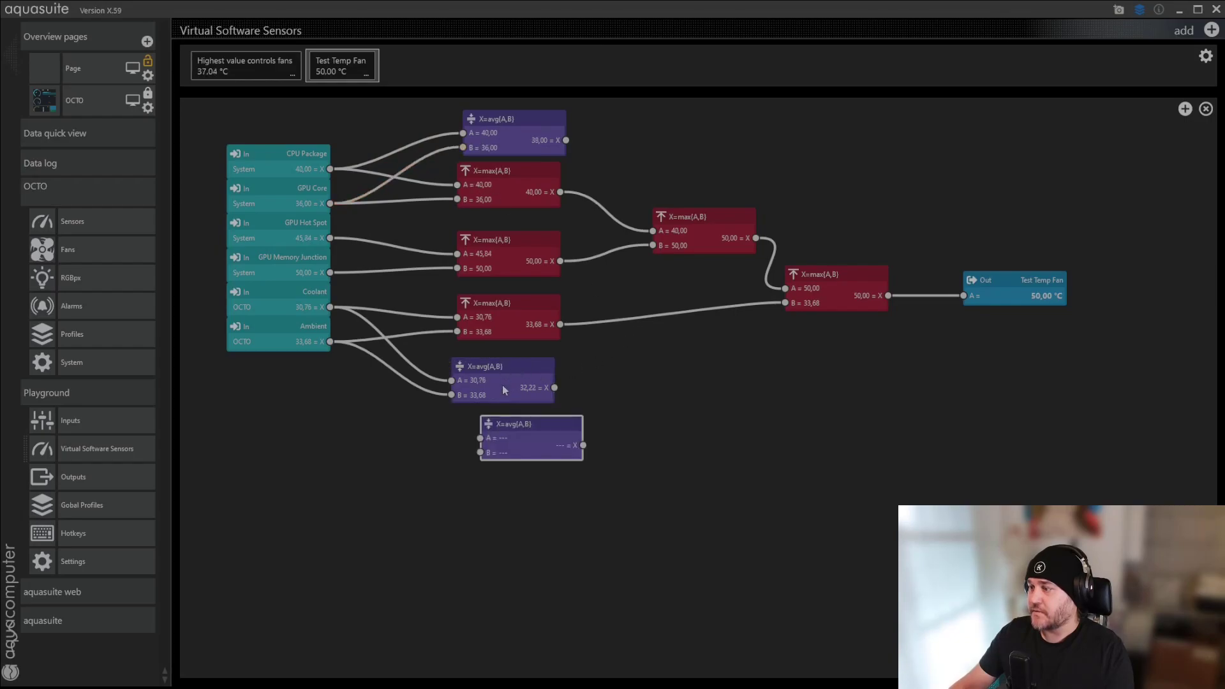
pyautogui.moveTo(508, 418); pyautogui.dragTo(617, 285)
pyautogui.moveTo(329, 238); pyautogui.dragTo(572, 294)
pyautogui.moveTo(329, 273); pyautogui.dragTo(625, 277)
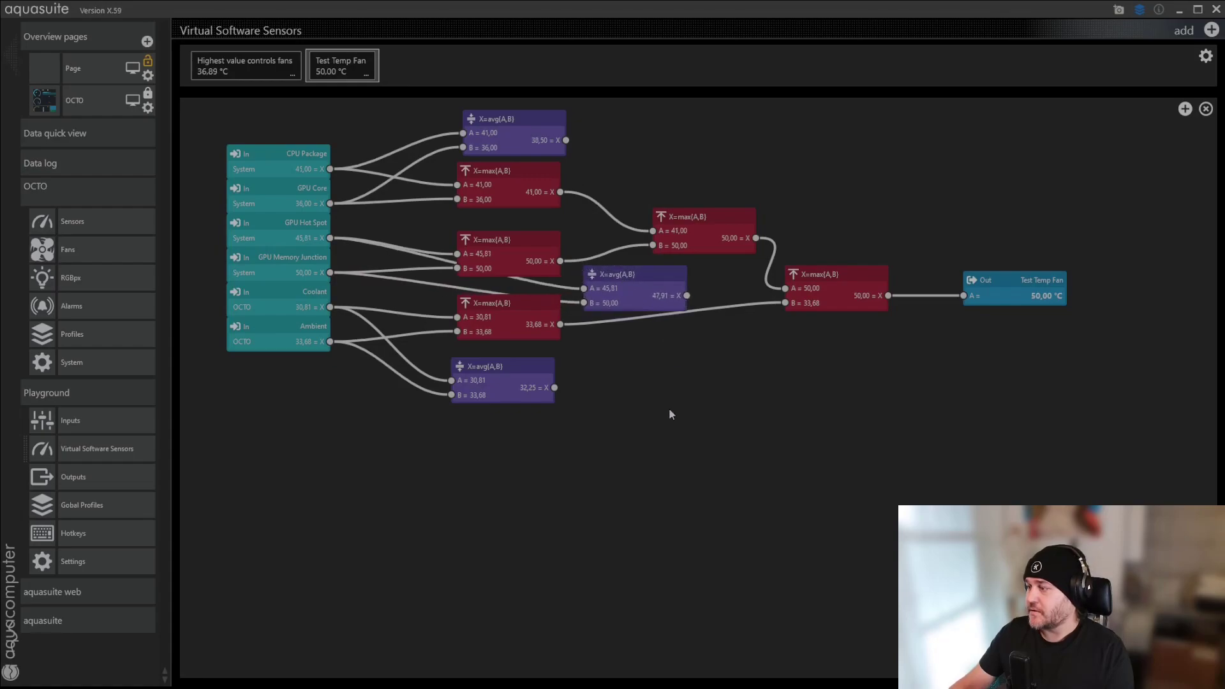
# - Add fourth and fifth average nodes chaining the pair averages into one final averaged value
pyautogui.click(517, 374)
pyautogui.hotkey('ctrl', 'c')
pyautogui.hotkey('ctrl', 'v')
pyautogui.moveTo(532, 422); pyautogui.dragTo(812, 378)
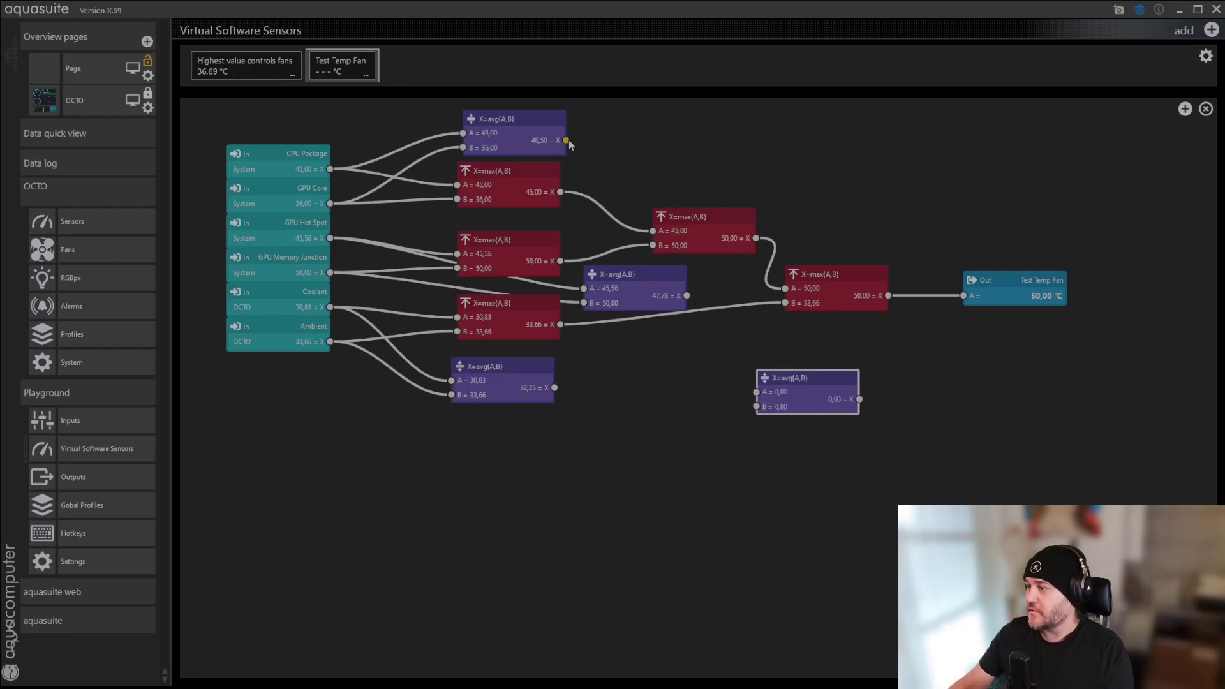
pyautogui.moveTo(565, 140); pyautogui.dragTo(756, 392)
pyautogui.moveTo(686, 295); pyautogui.dragTo(769, 362)
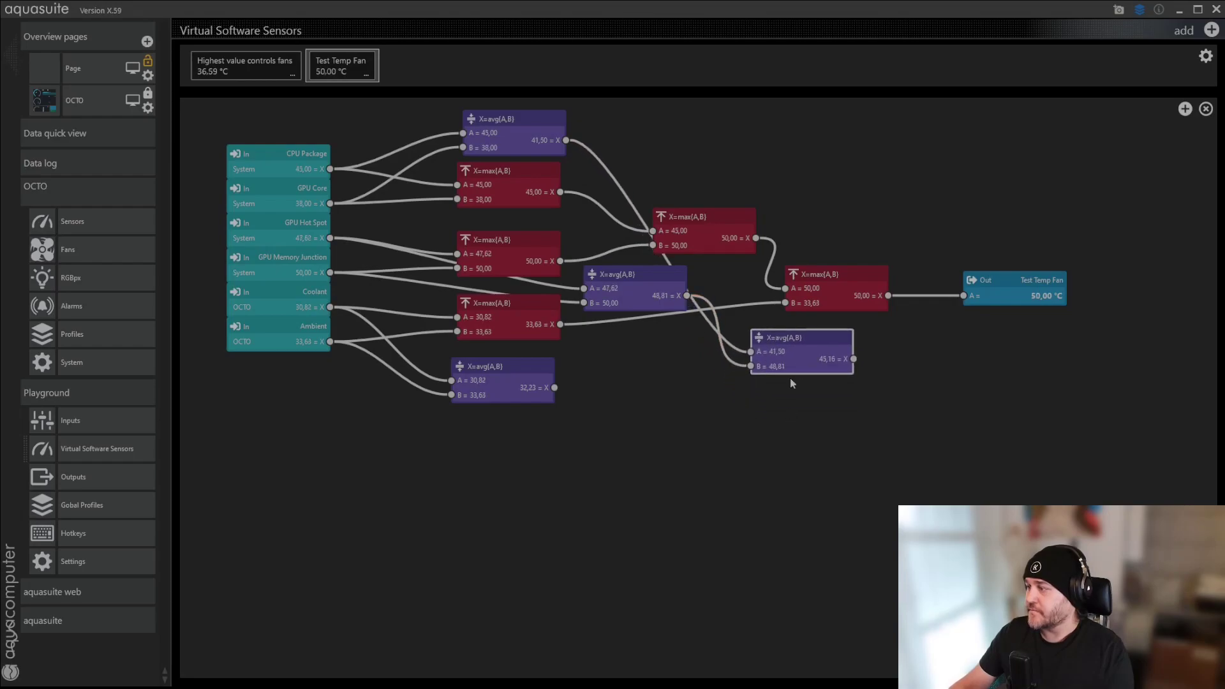
pyautogui.hotkey('ctrl', 'v')
pyautogui.moveTo(807, 397); pyautogui.dragTo(789, 415)
pyautogui.moveTo(554, 387); pyautogui.dragTo(763, 443)
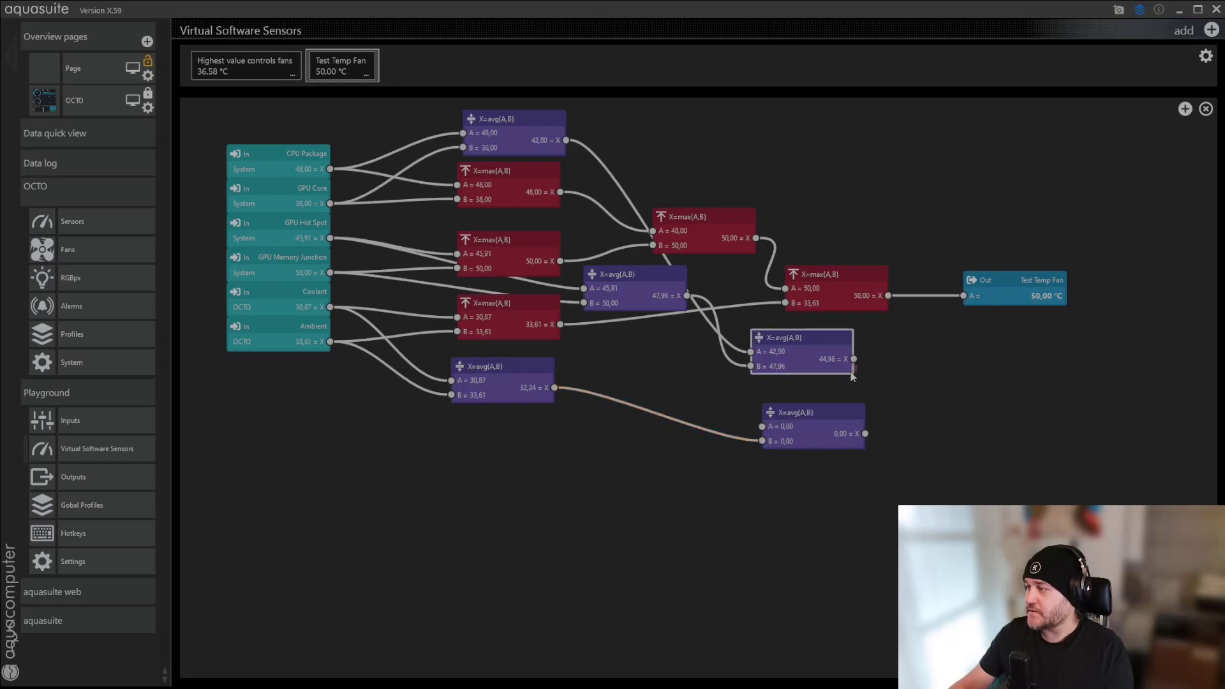
pyautogui.moveTo(853, 359); pyautogui.dragTo(870, 406)
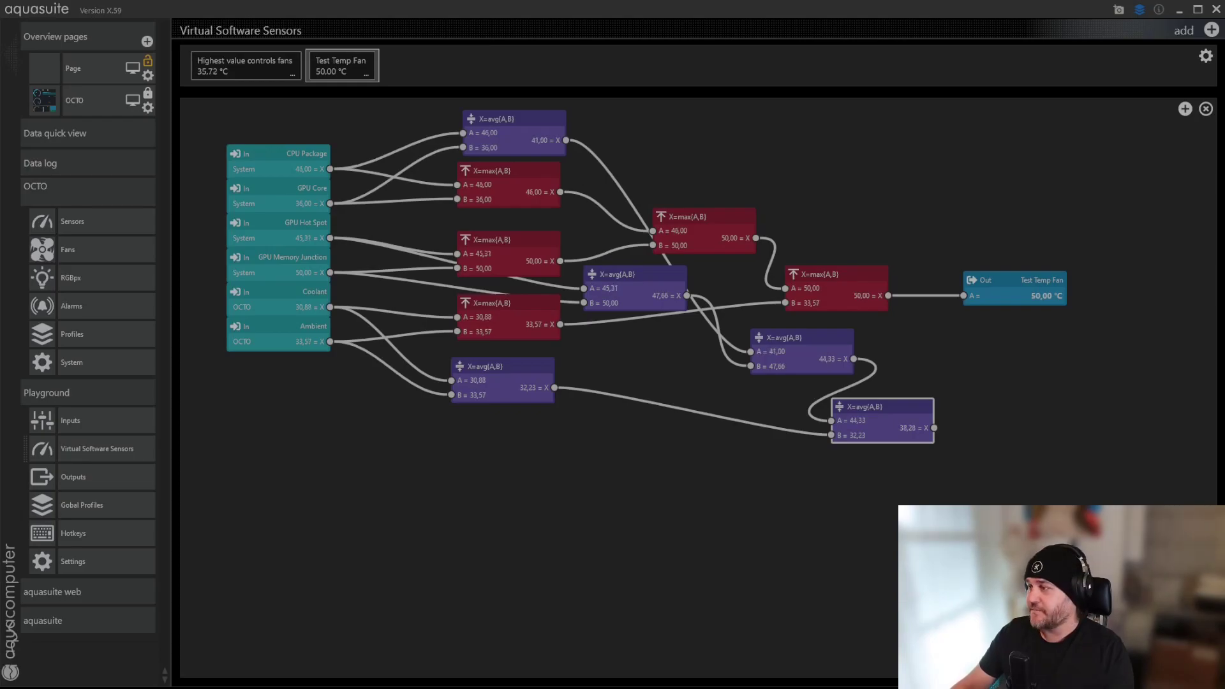
# - Delete all five X=max(A,B) nodes from the graph
pyautogui.click(793, 517)
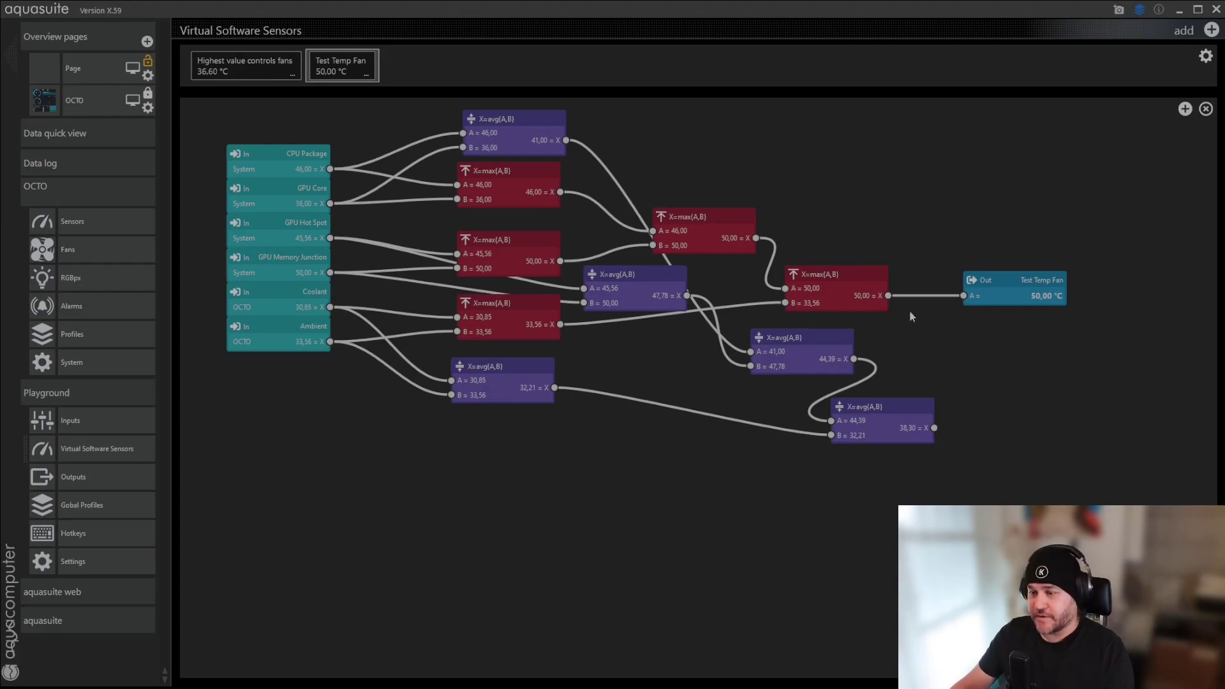
pyautogui.click(507, 193)
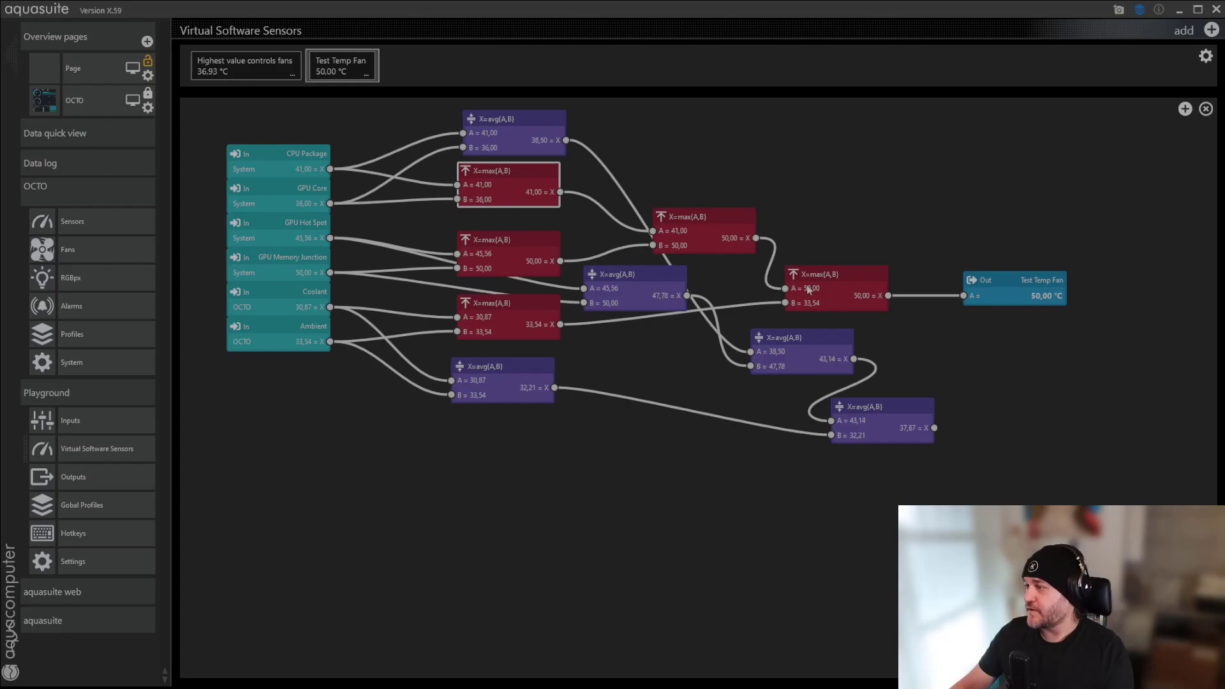
pyautogui.click(655, 174)
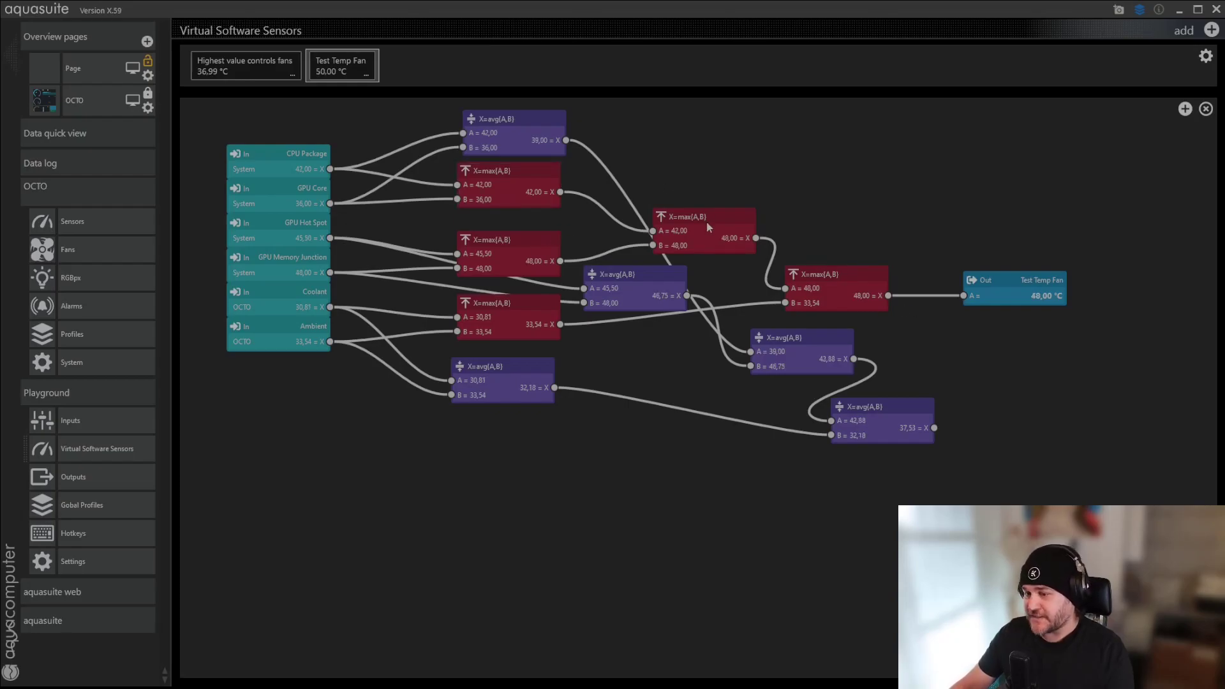
pyautogui.click(506, 190)
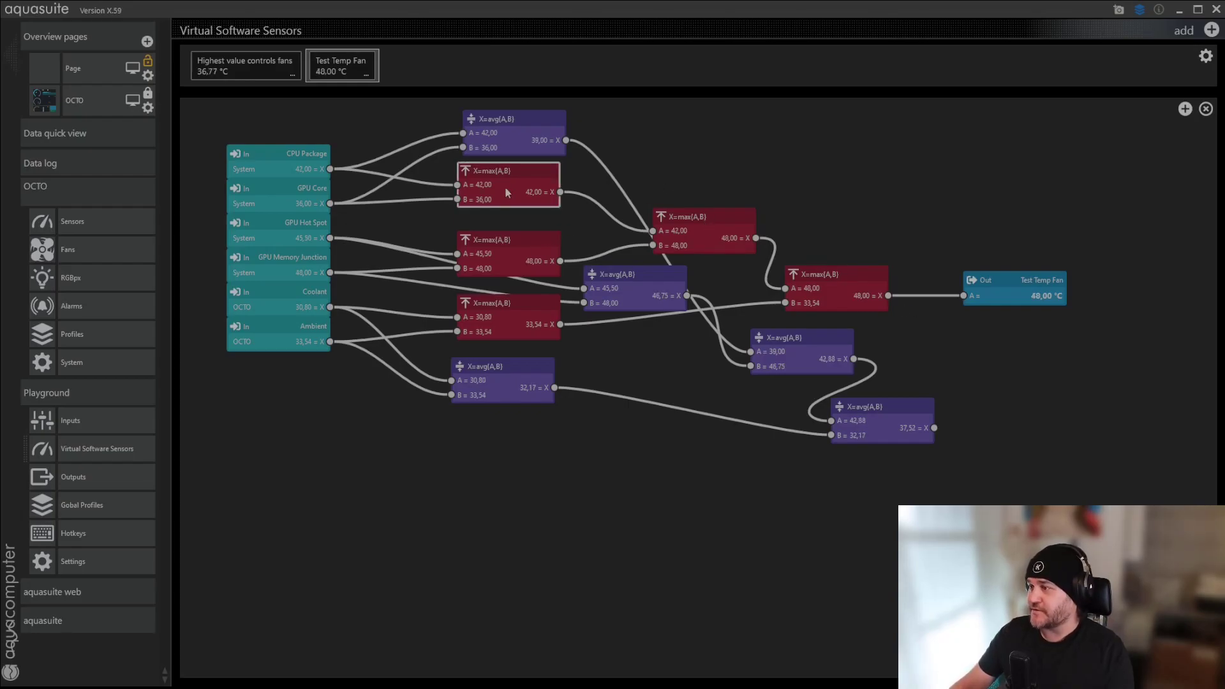
pyautogui.press('Delete')
pyautogui.click(490, 234)
pyautogui.press('Delete')
pyautogui.click(511, 309)
pyautogui.press('Delete')
pyautogui.click(708, 224)
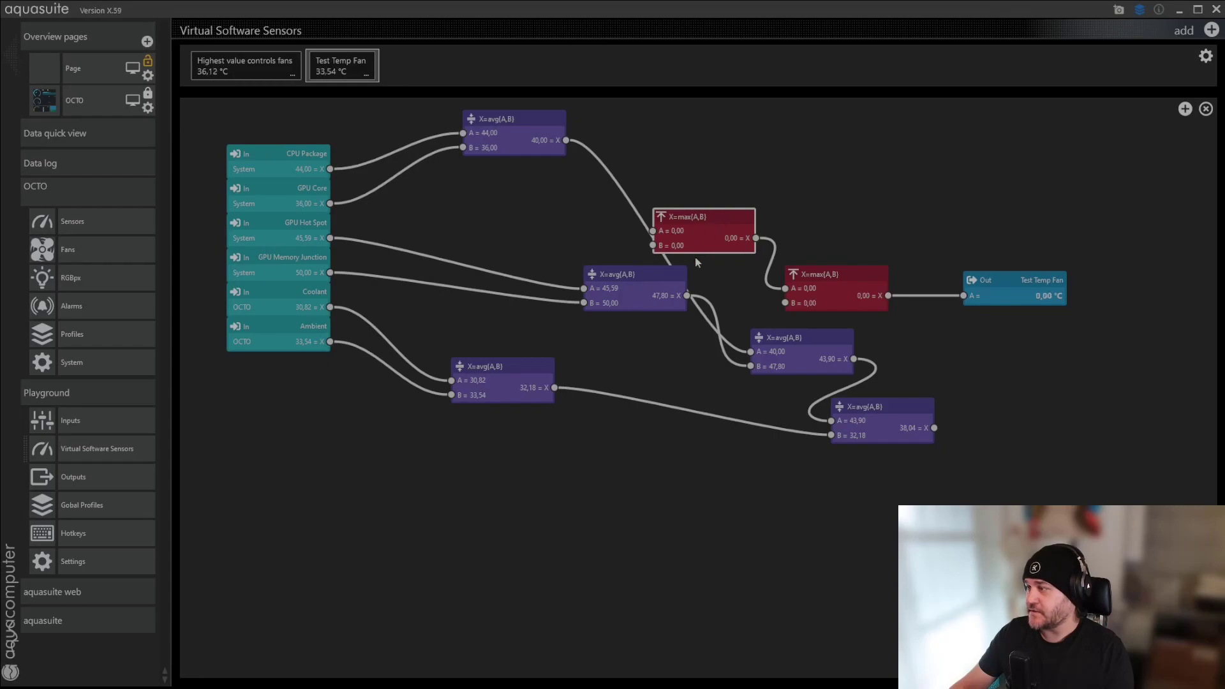
pyautogui.press('Delete')
pyautogui.click(814, 281)
pyautogui.press('Delete')
# - Tidy the average nodes and connect the final average output to Test Temp Fan
pyautogui.moveTo(655, 280); pyautogui.dragTo(511, 246)
pyautogui.moveTo(501, 123); pyautogui.dragTo(473, 169)
pyautogui.moveTo(496, 361); pyautogui.dragTo(468, 305)
pyautogui.moveTo(746, 338); pyautogui.dragTo(609, 189)
pyautogui.moveTo(864, 414); pyautogui.dragTo(669, 299)
pyautogui.moveTo(741, 313); pyautogui.dragTo(883, 284)
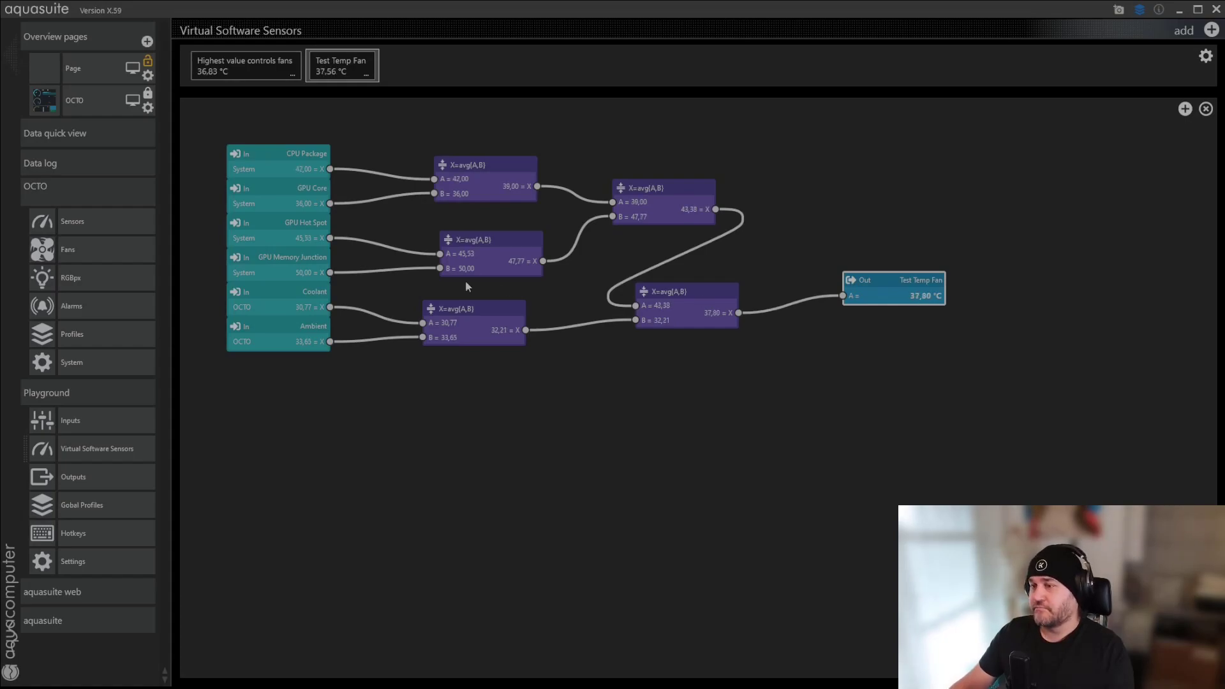
# - Review the Fan 2, 3 and 4 channels and Fan 3's controller source choices without changes
pyautogui.click(85, 249)
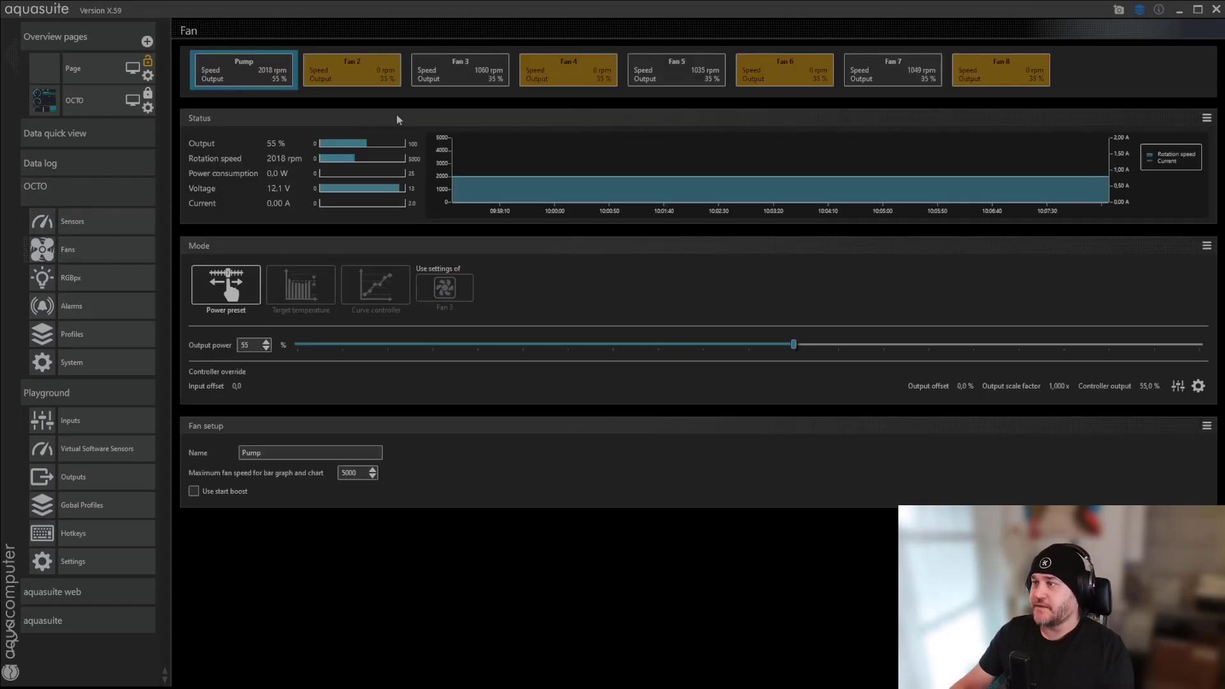
pyautogui.click(456, 78)
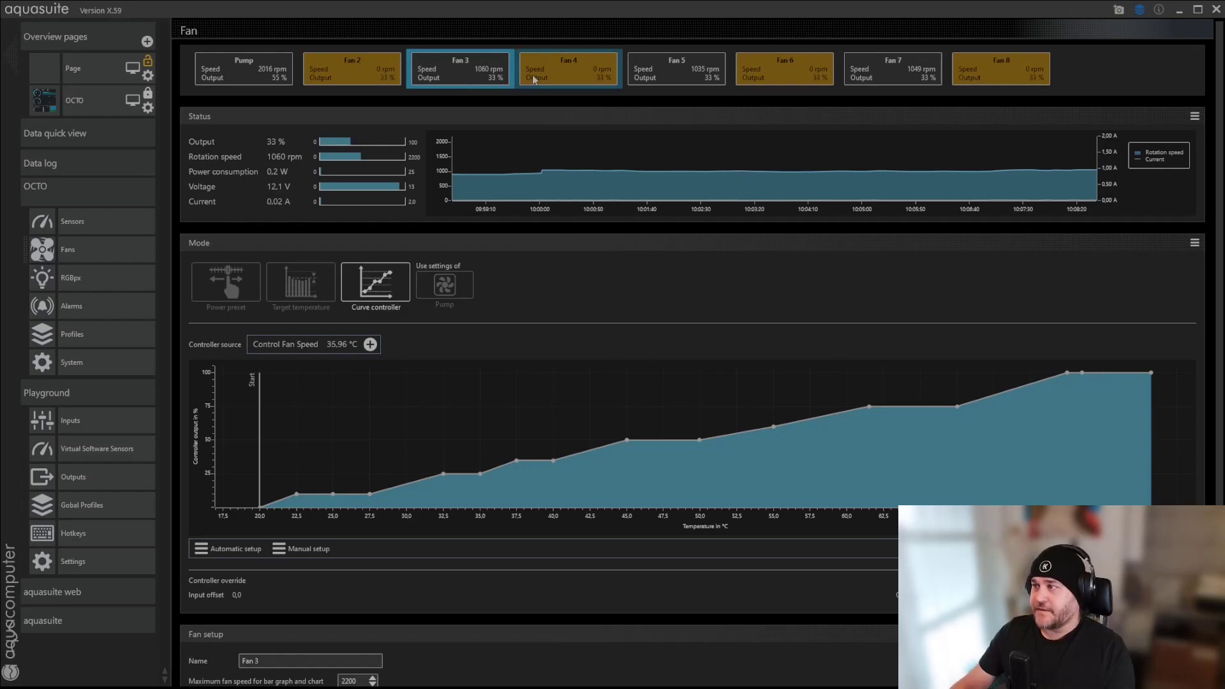
pyautogui.click(391, 77)
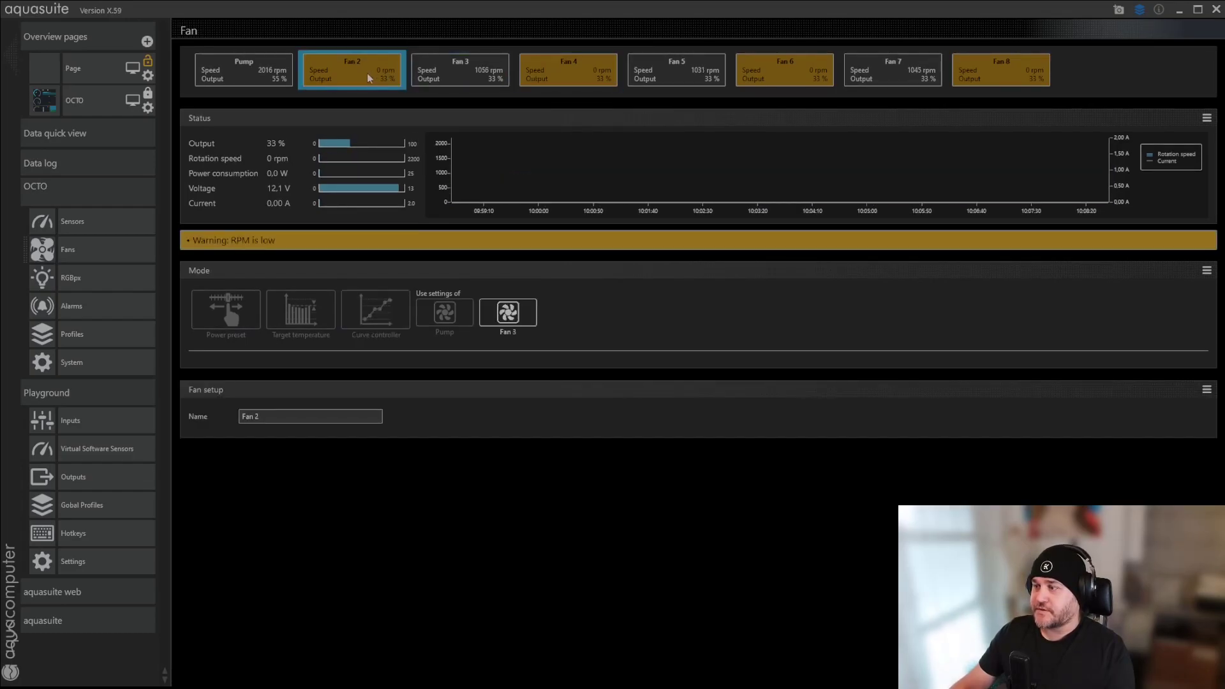
pyautogui.click(568, 83)
pyautogui.click(765, 80)
pyautogui.click(893, 80)
pyautogui.click(535, 83)
pyautogui.click(464, 79)
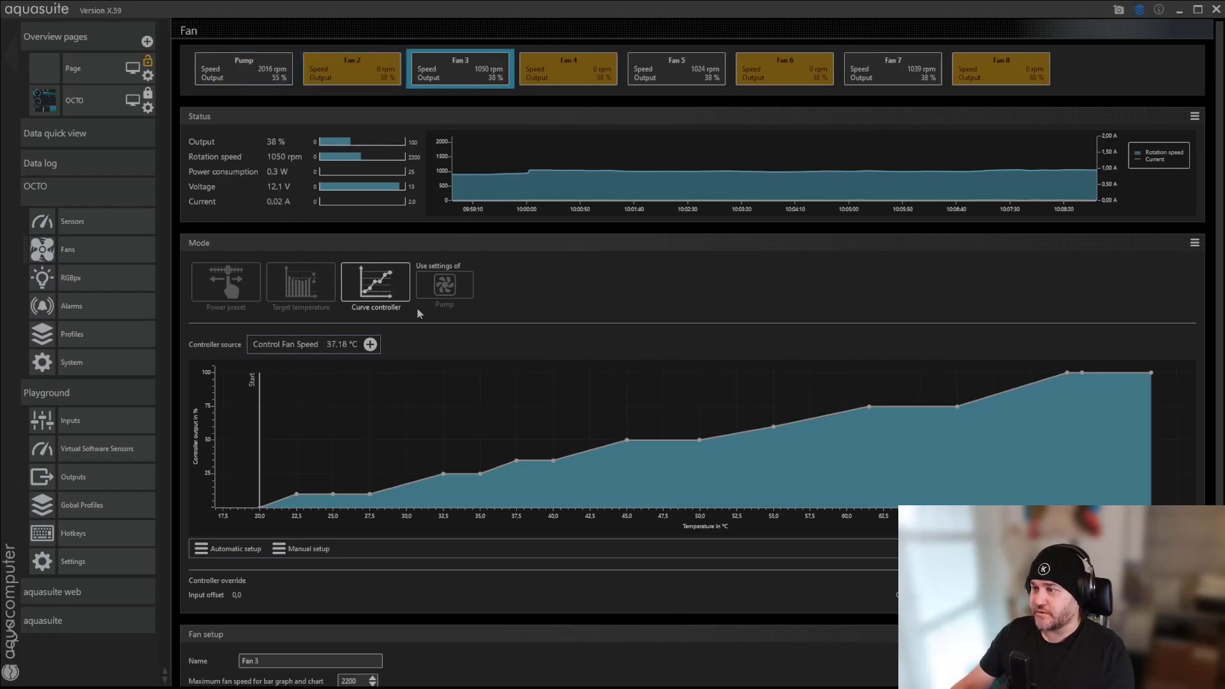
pyautogui.click(370, 344)
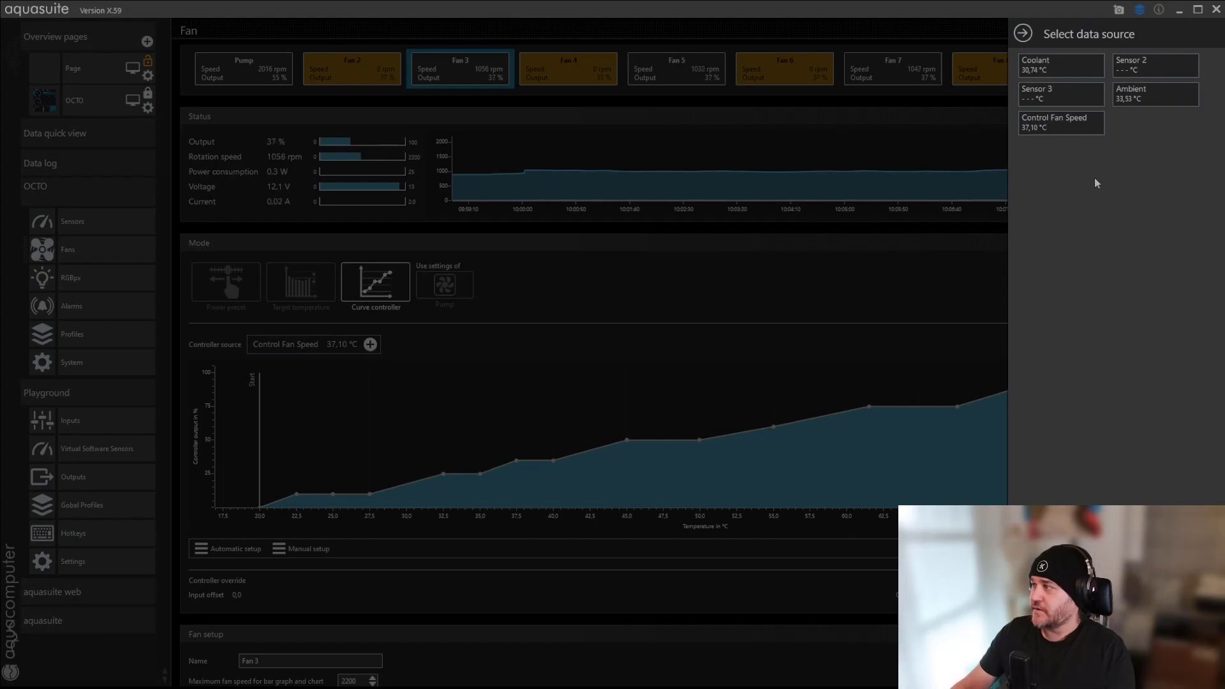
pyautogui.click(676, 284)
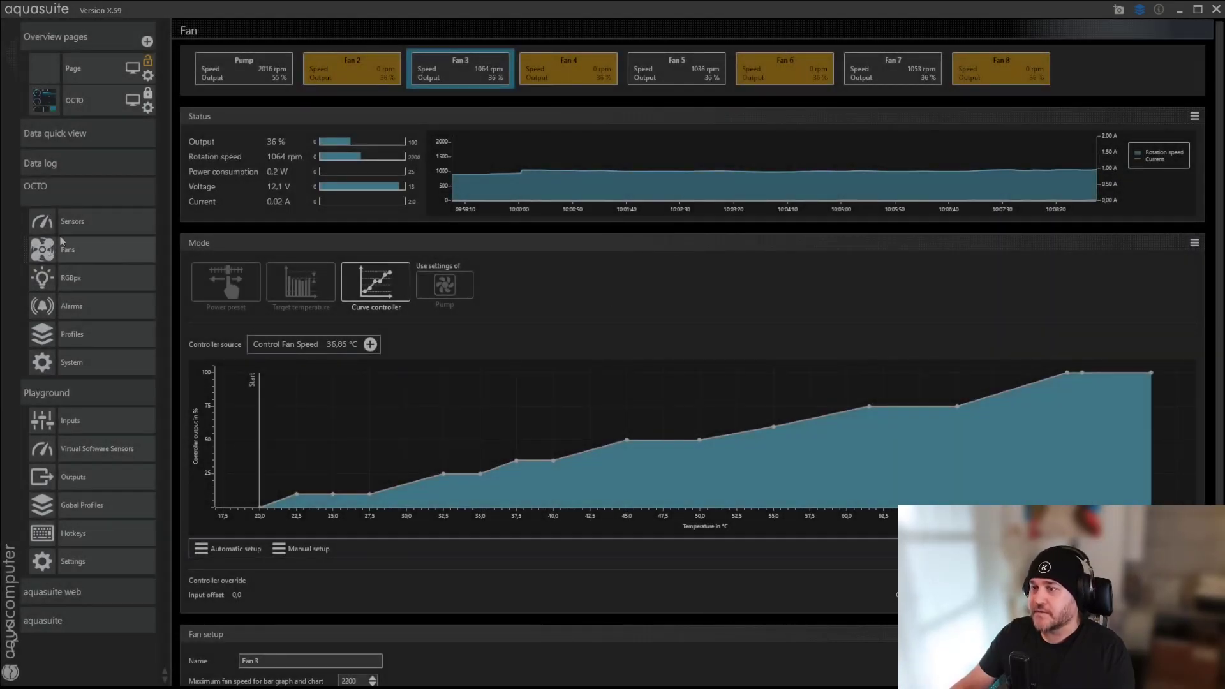
# - Go to the sensors overview and select Soft. Sensor 2
pyautogui.click(70, 228)
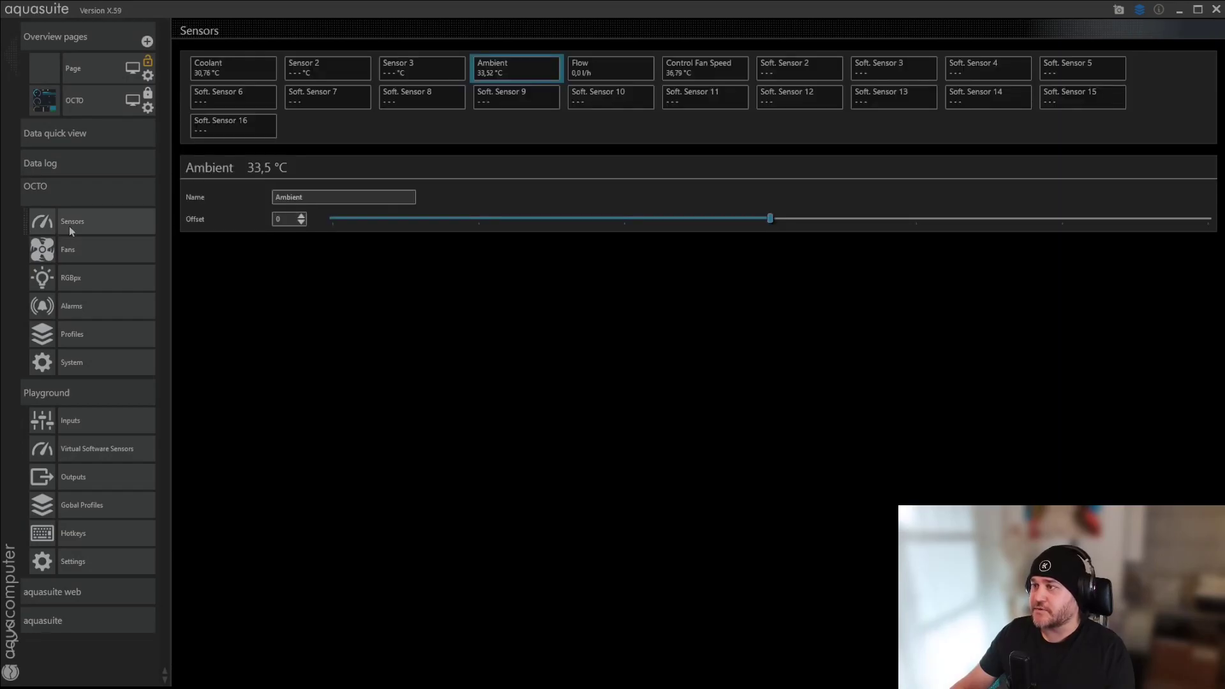
pyautogui.click(86, 449)
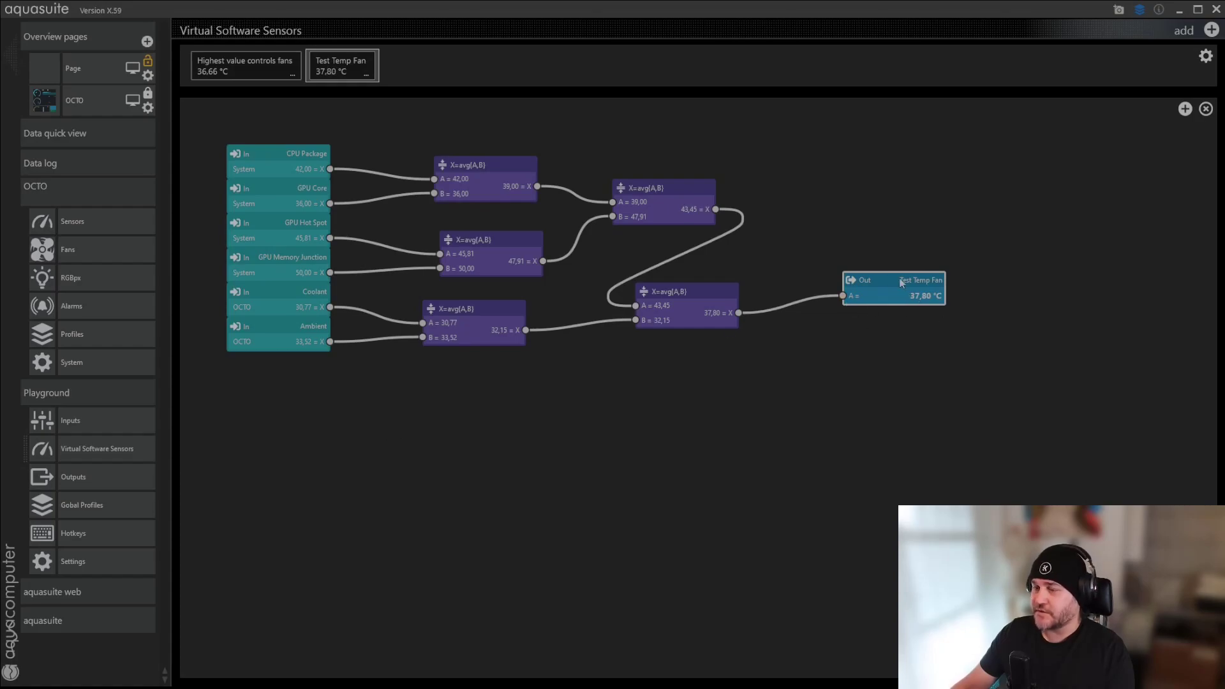
pyautogui.click(101, 225)
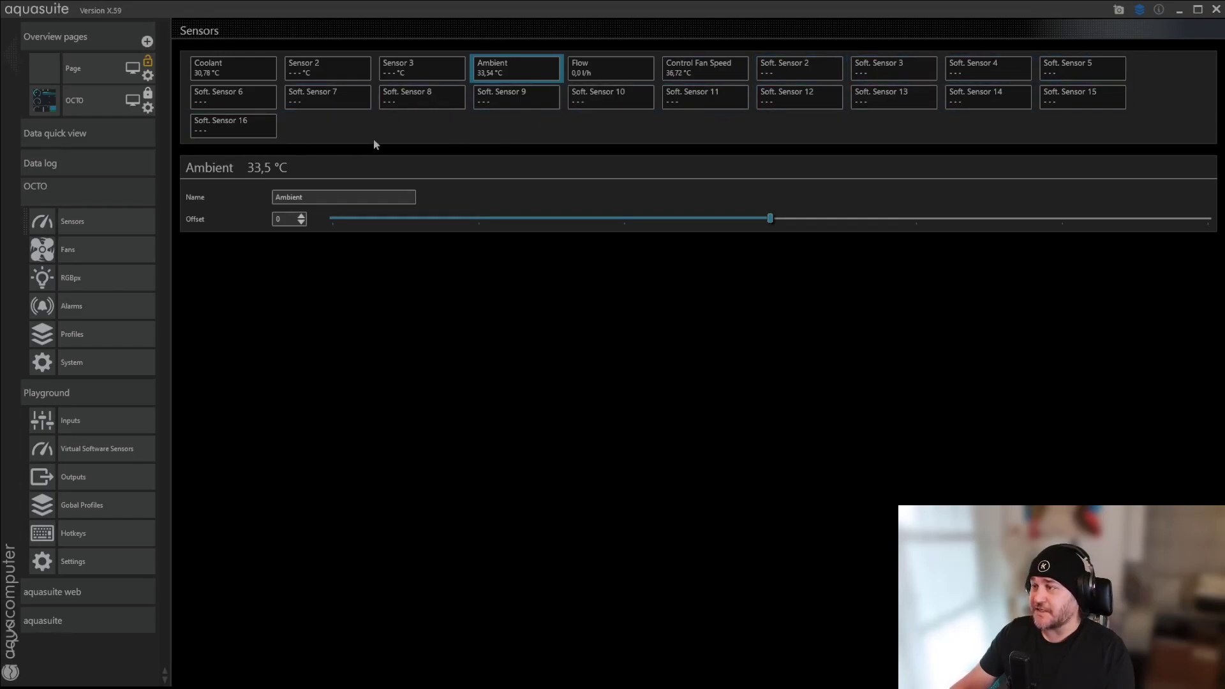
pyautogui.click(799, 72)
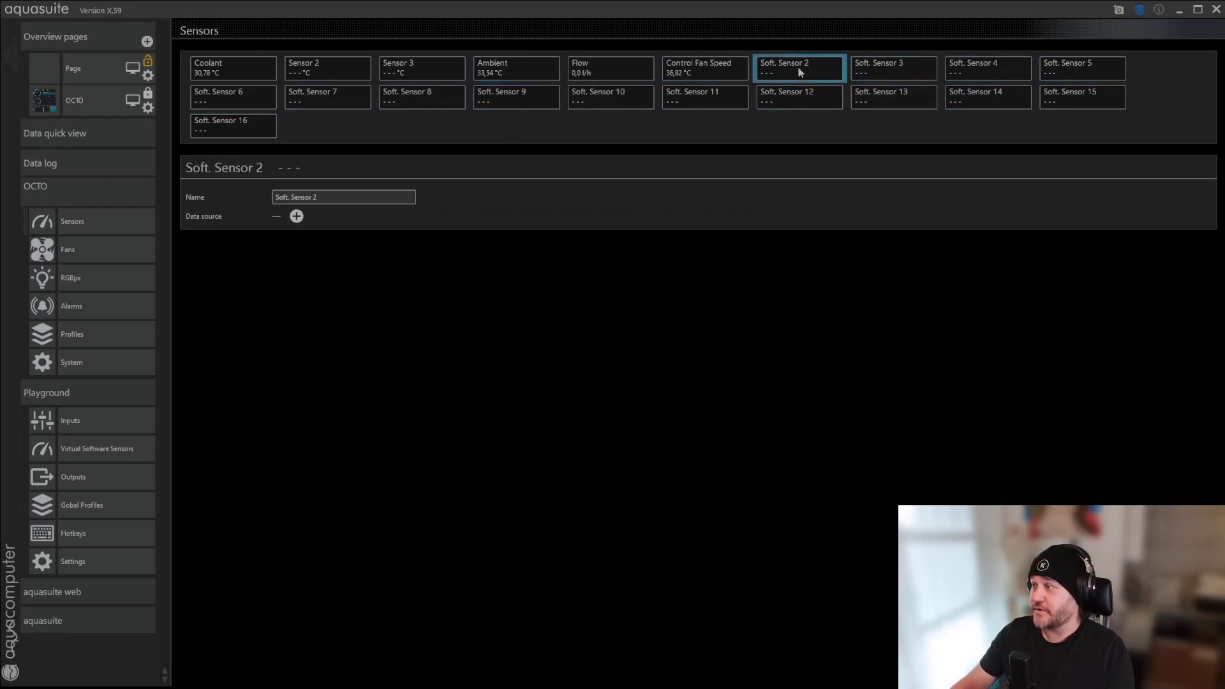
# - Explore the data source groups (Hardware Monitor, aquasuite, Virtual Software Sensors, Time, Profile) and close unchanged
pyautogui.click(297, 217)
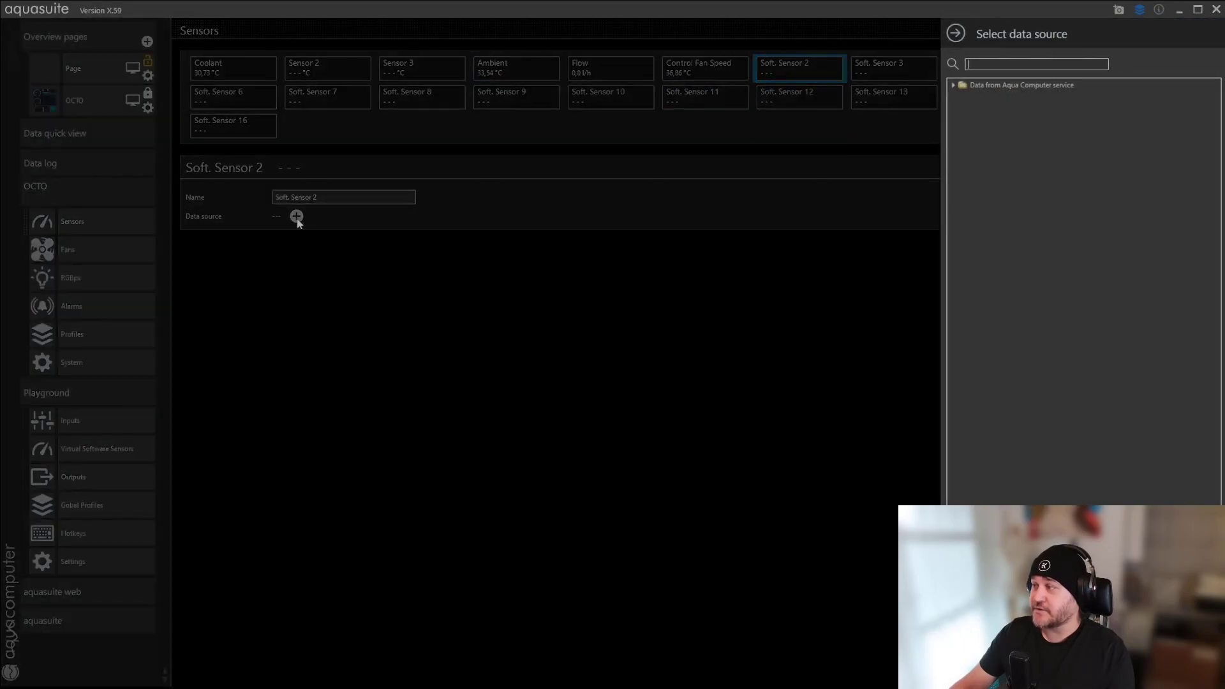
pyautogui.click(952, 86)
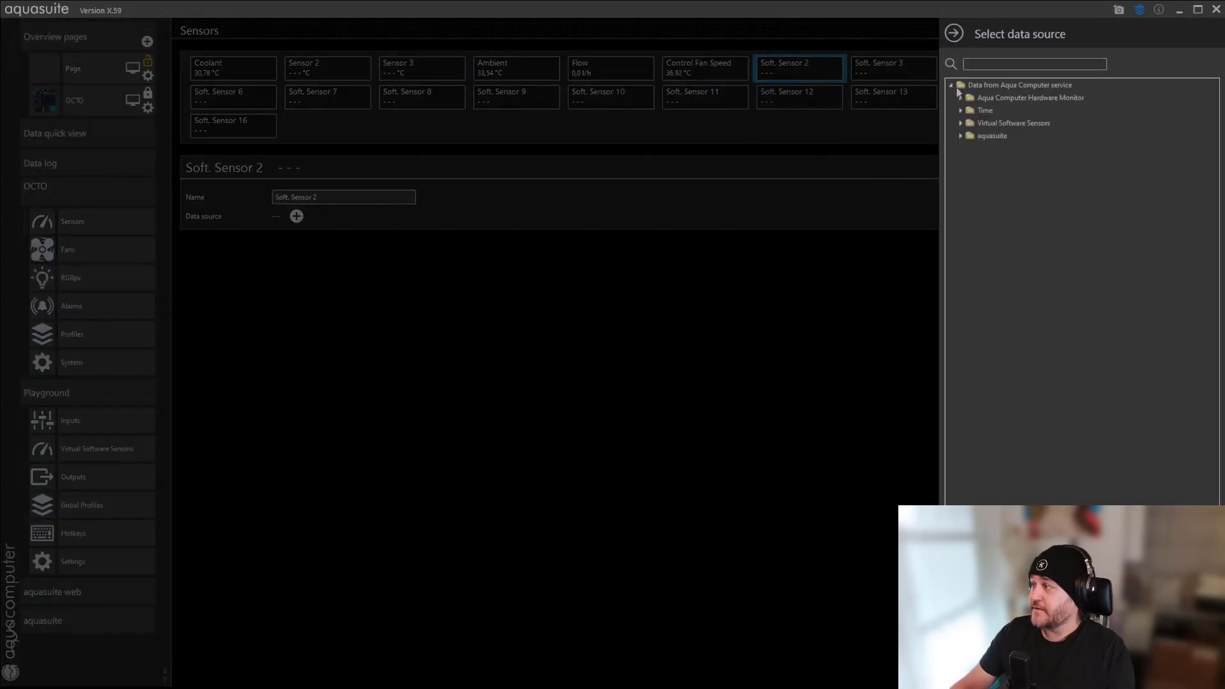
pyautogui.click(961, 98)
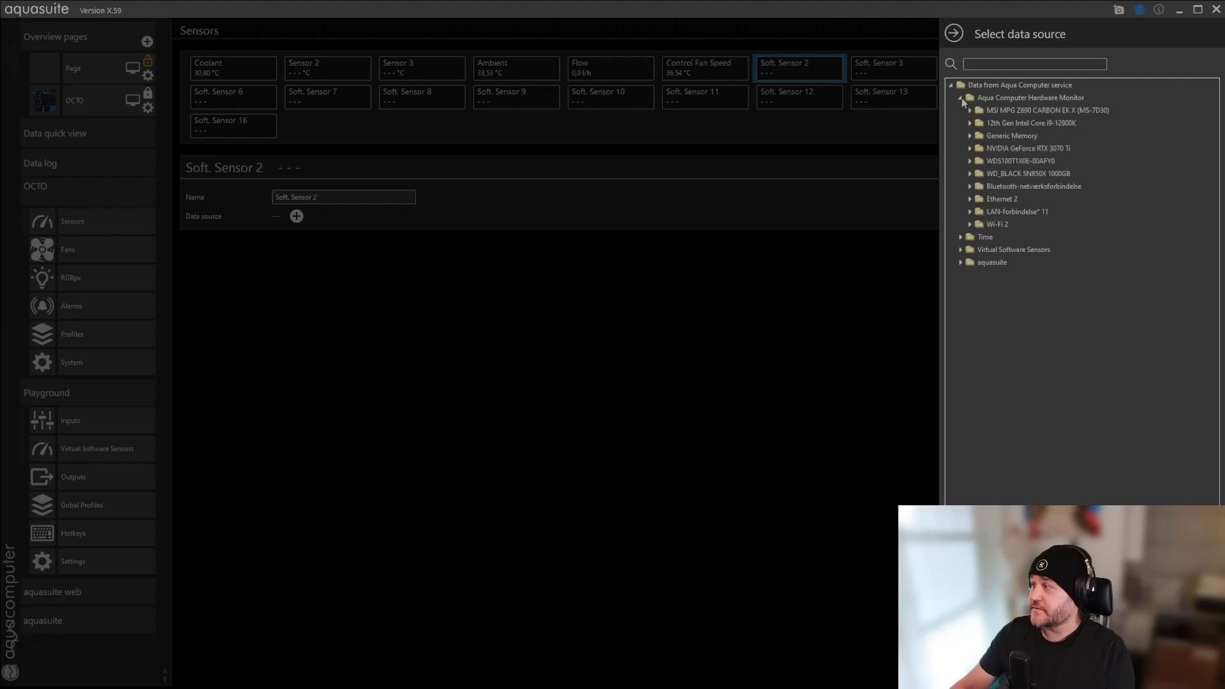
pyautogui.click(961, 98)
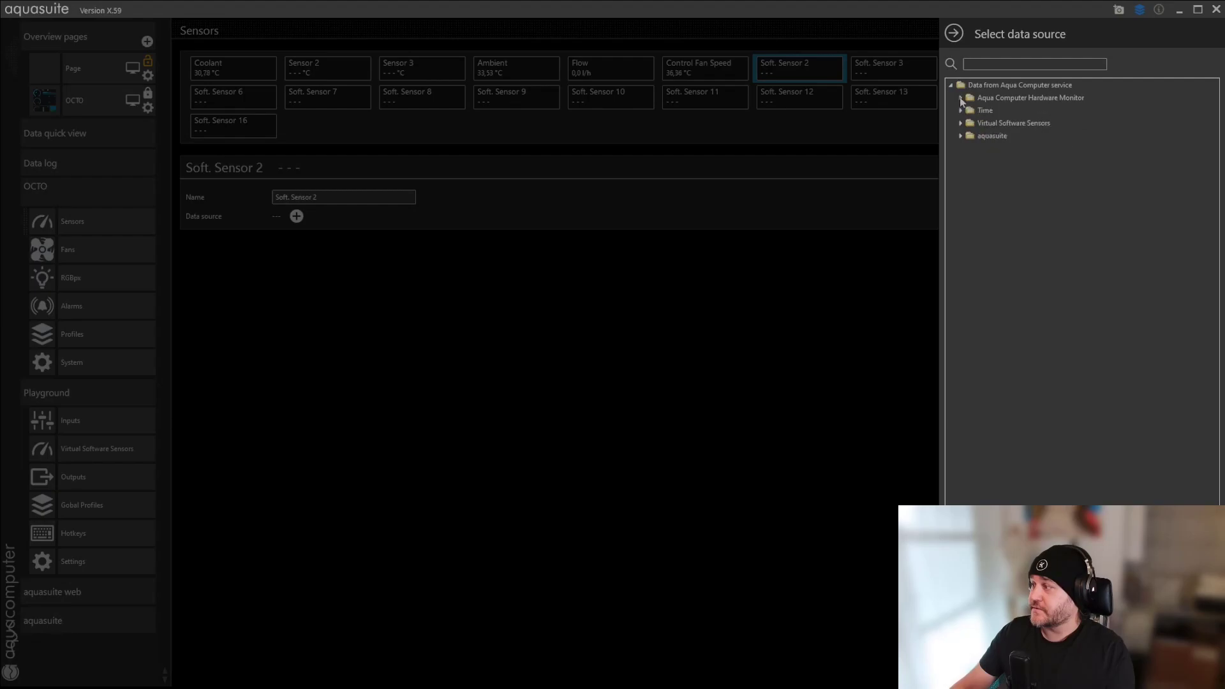
pyautogui.click(960, 137)
pyautogui.click(961, 136)
pyautogui.click(962, 123)
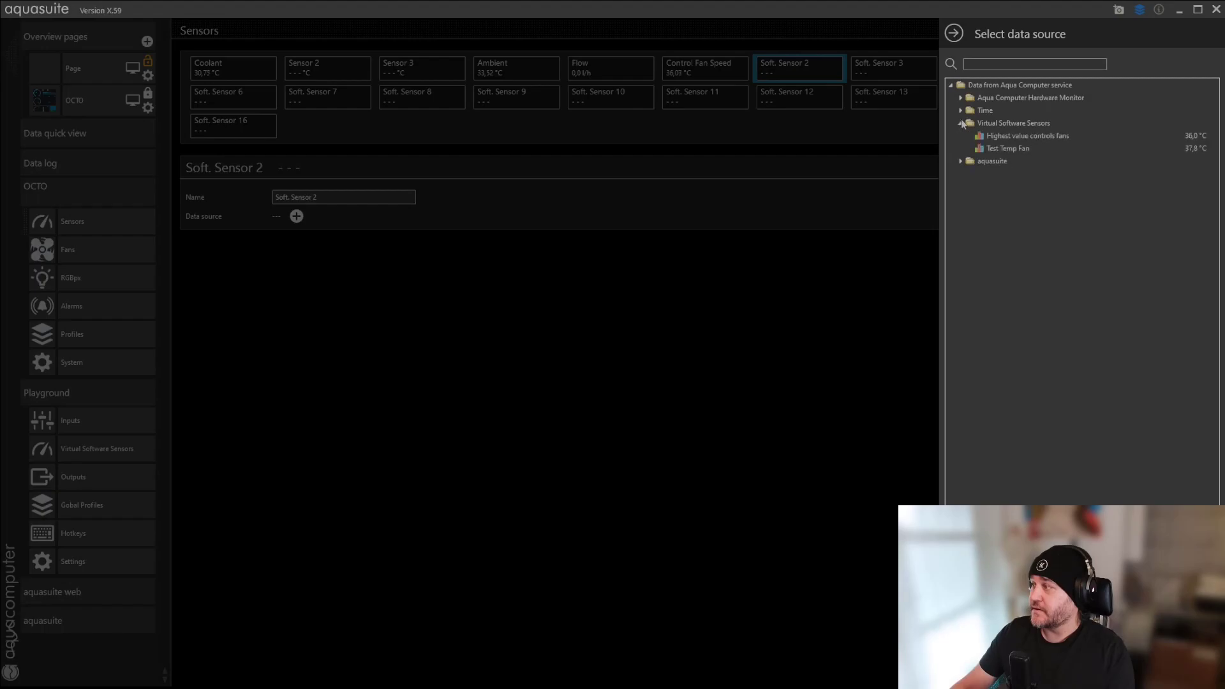
pyautogui.click(961, 123)
pyautogui.click(960, 110)
pyautogui.click(961, 111)
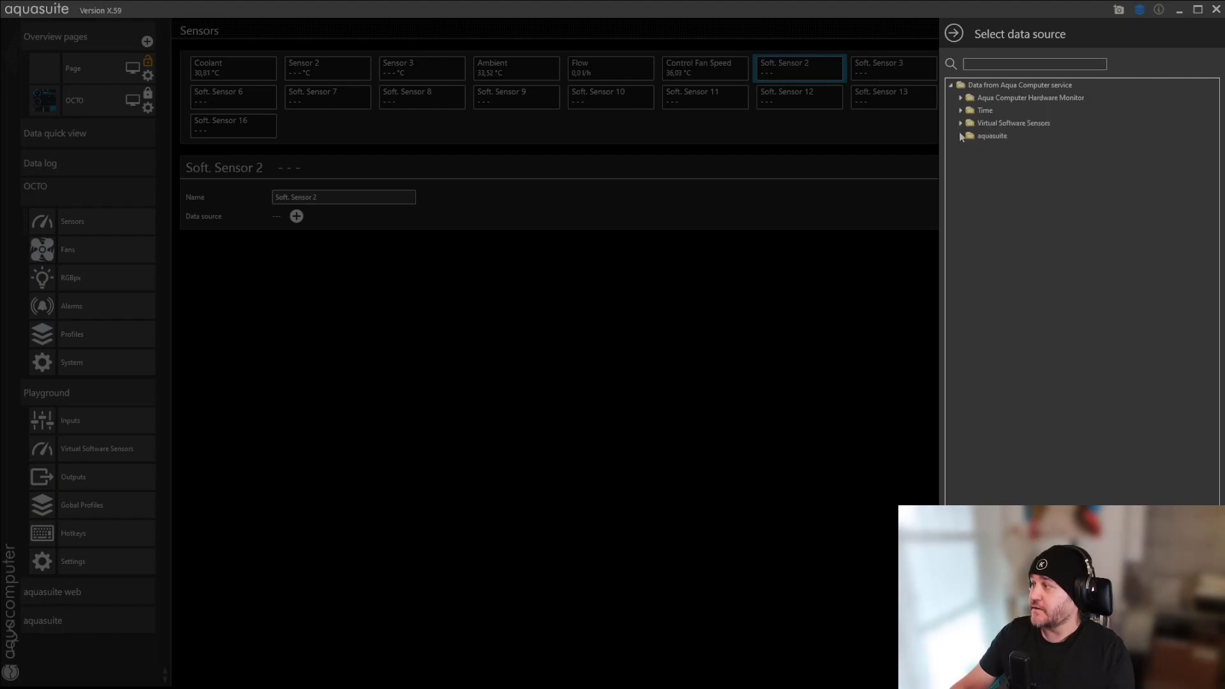
pyautogui.click(961, 136)
pyautogui.click(970, 148)
pyautogui.click(970, 148)
pyautogui.click(961, 97)
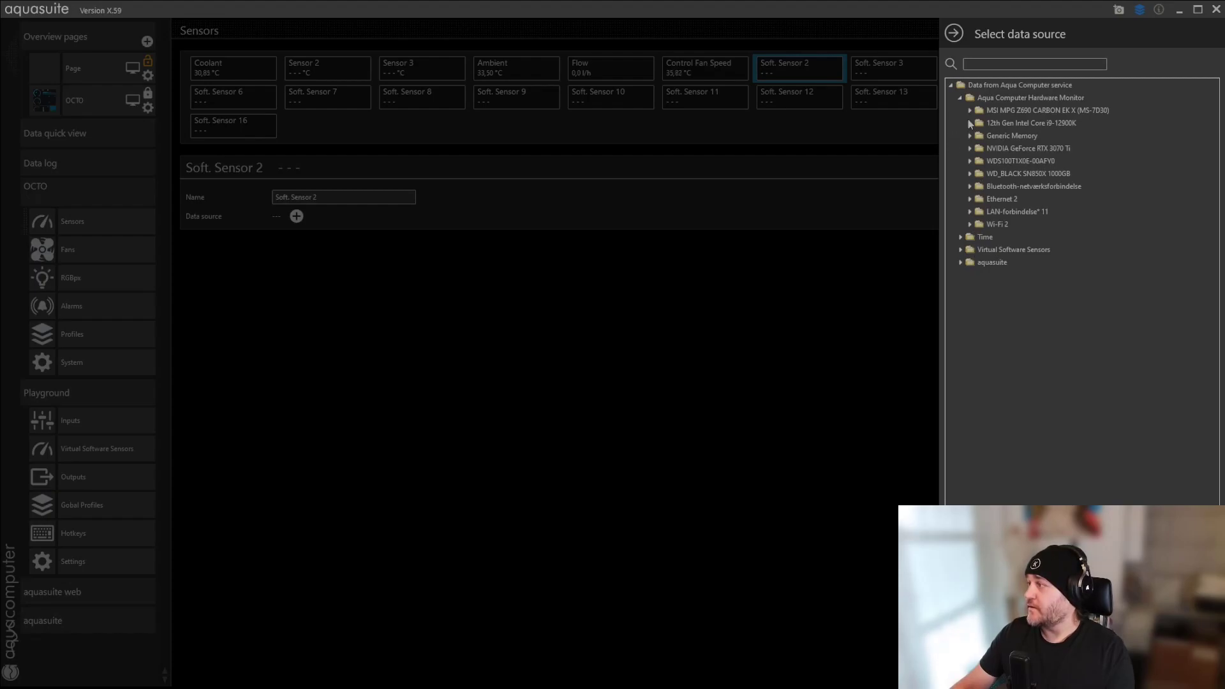
pyautogui.click(951, 85)
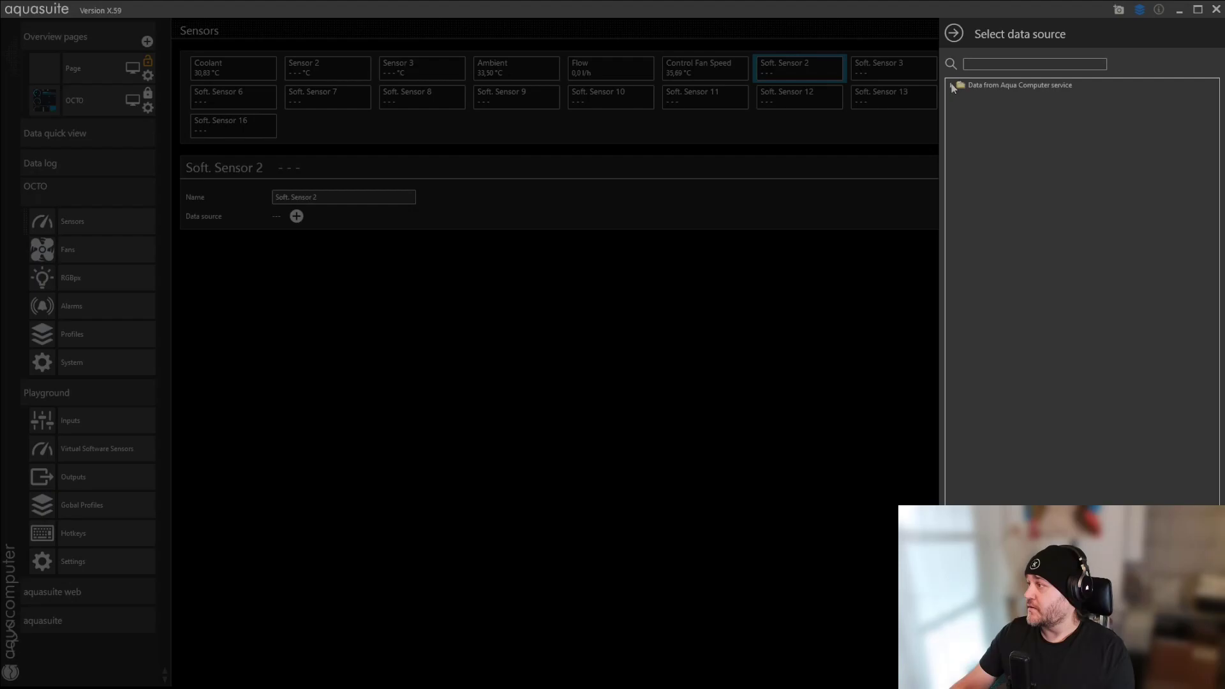
pyautogui.click(881, 316)
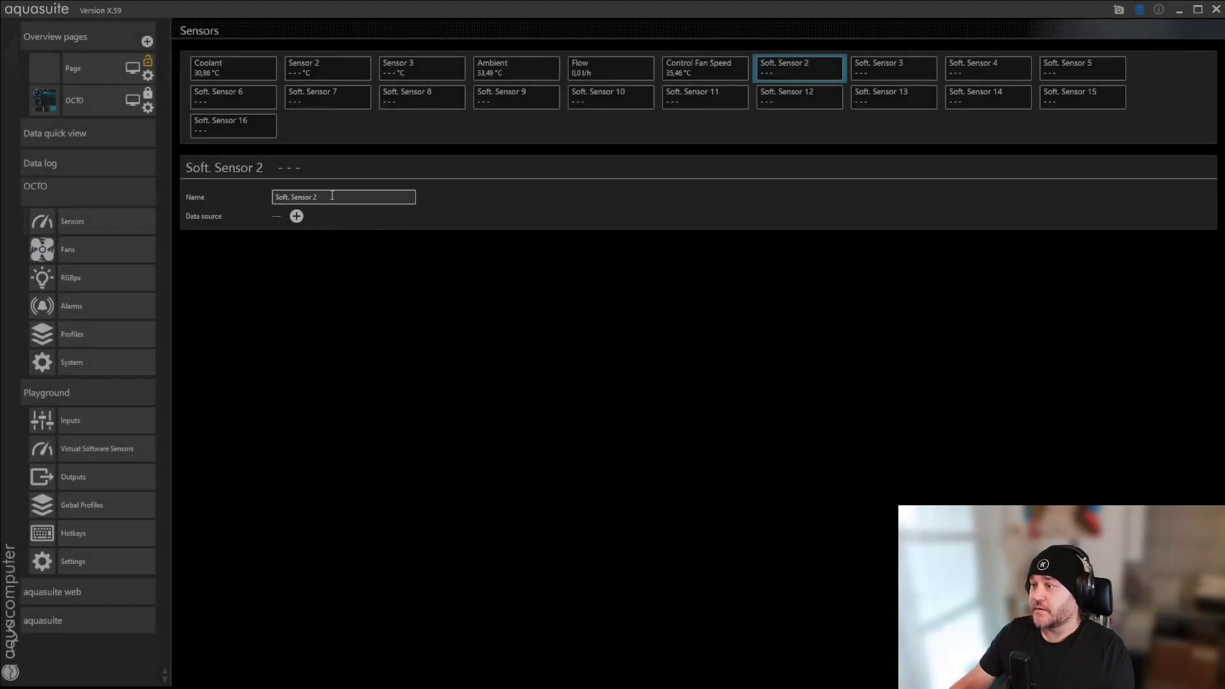
# - Set Soft. Sensor 2's data source to Virtual Software Sensors > Test Temp Fan
pyautogui.click(297, 216)
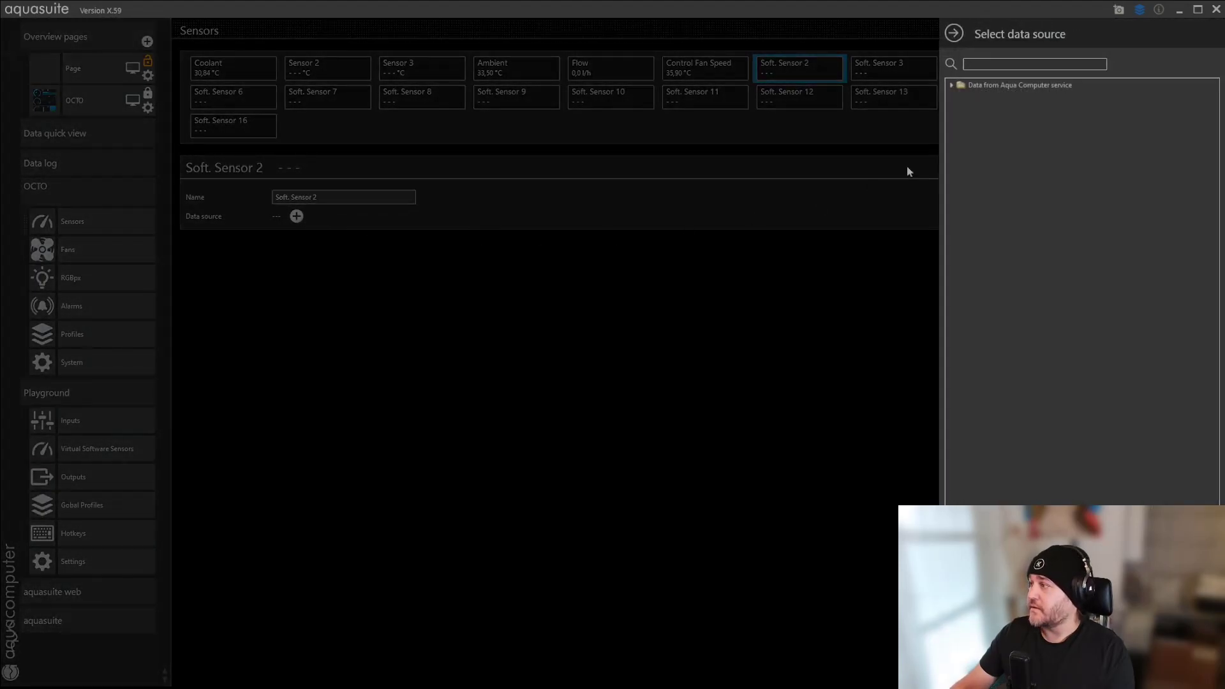
pyautogui.click(951, 85)
pyautogui.click(960, 98)
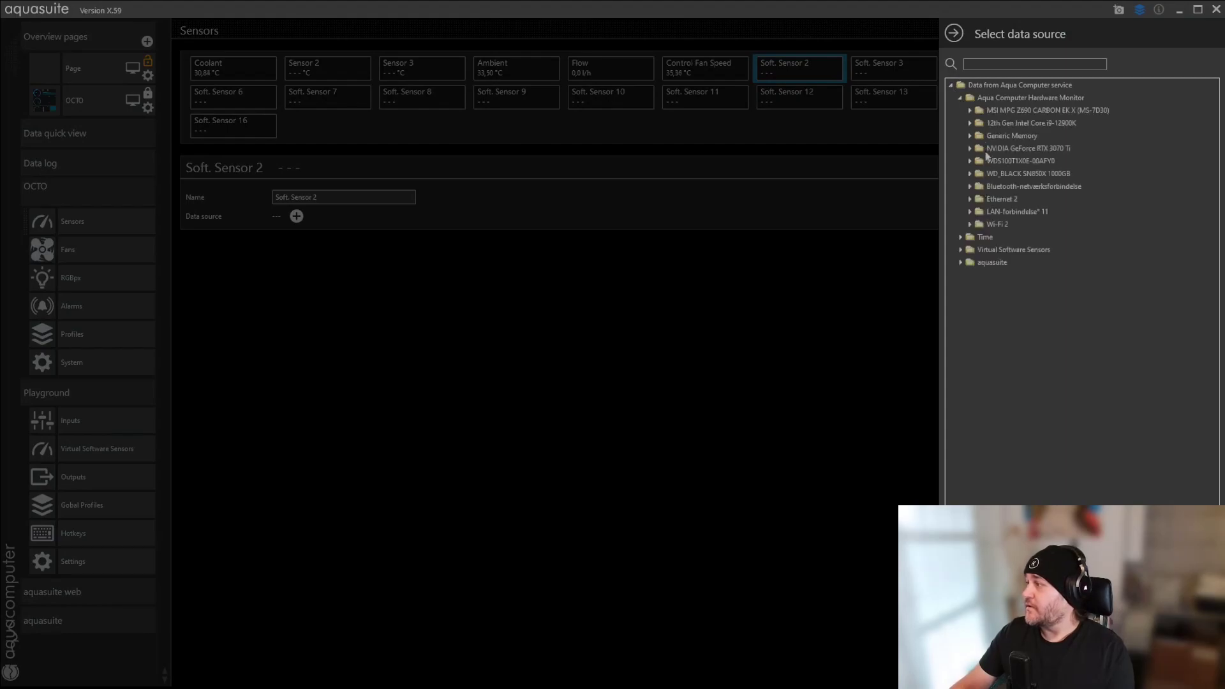
pyautogui.click(960, 237)
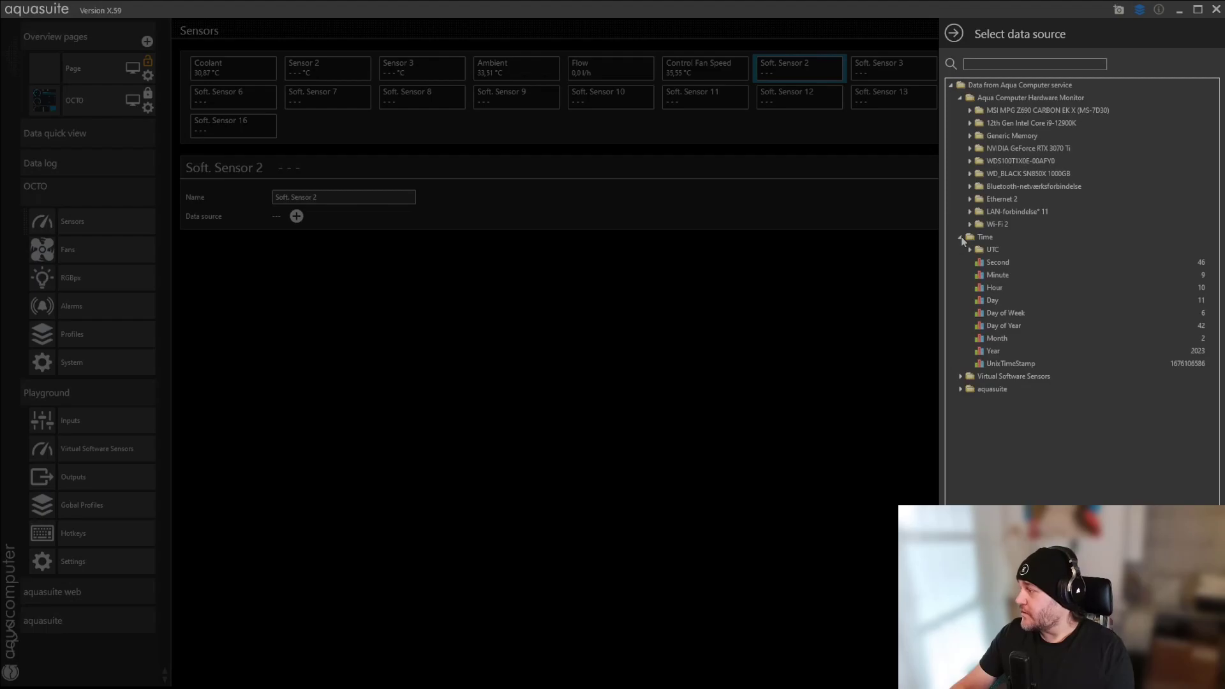
pyautogui.click(961, 237)
pyautogui.click(960, 250)
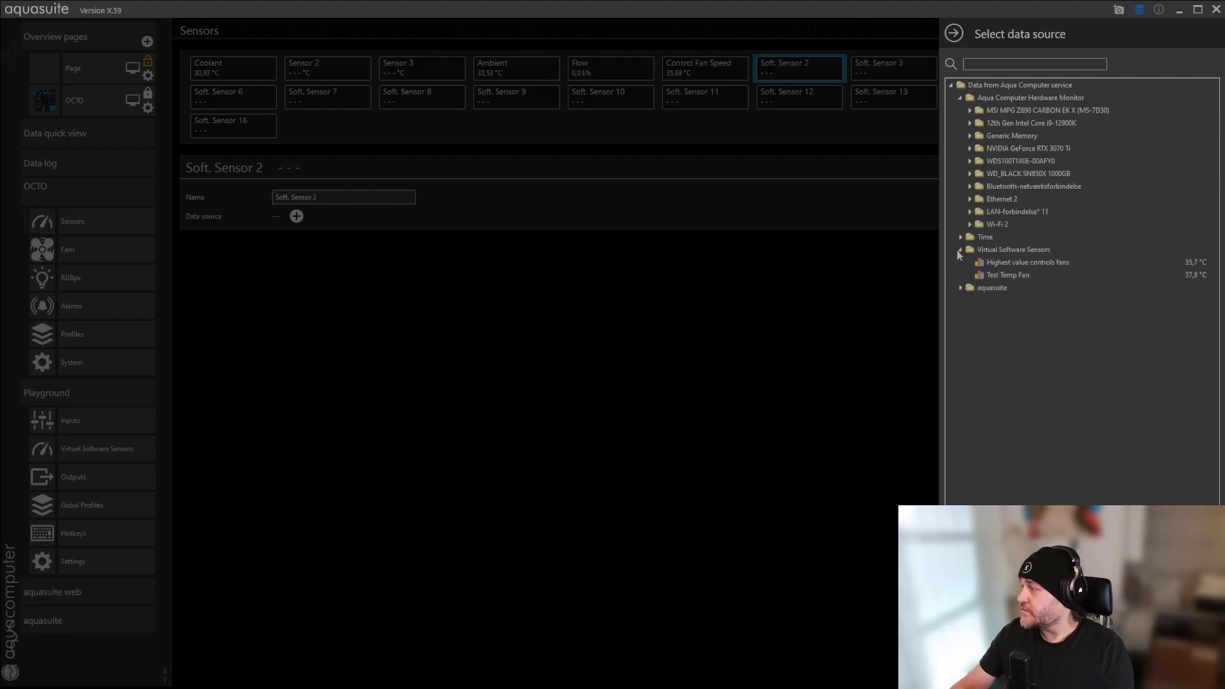
pyautogui.click(1023, 276)
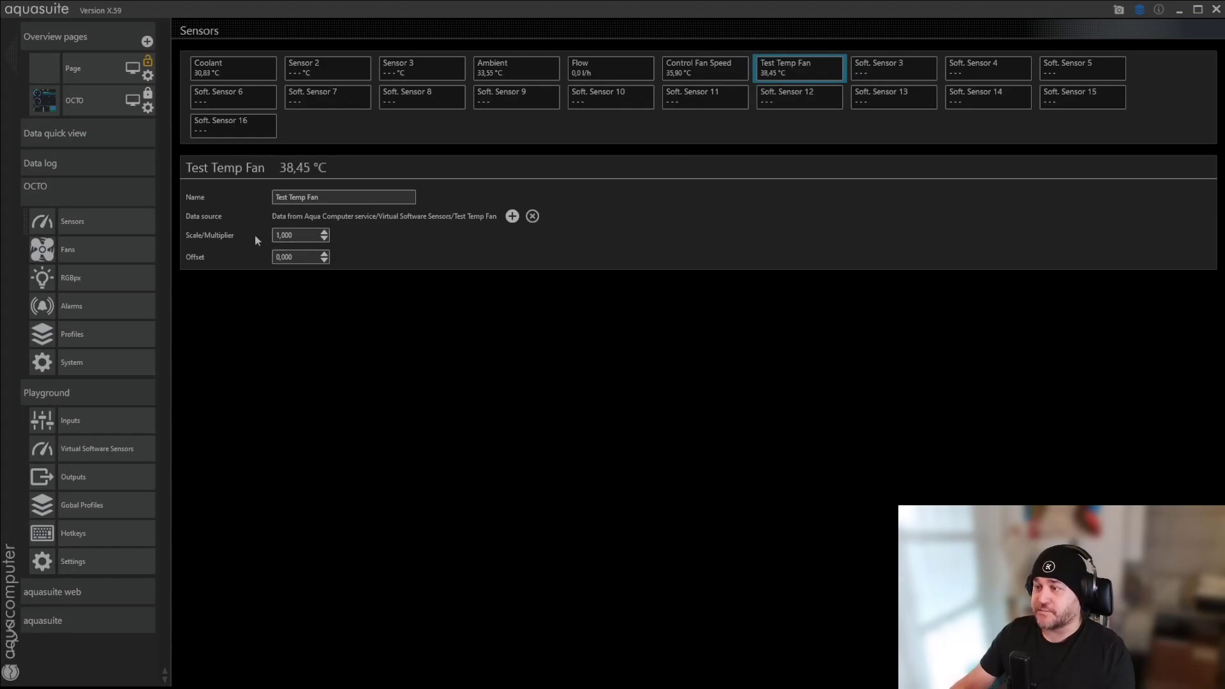
pyautogui.click(325, 260)
pyautogui.click(325, 260)
pyautogui.click(325, 260)
pyautogui.click(325, 261)
pyautogui.click(325, 261)
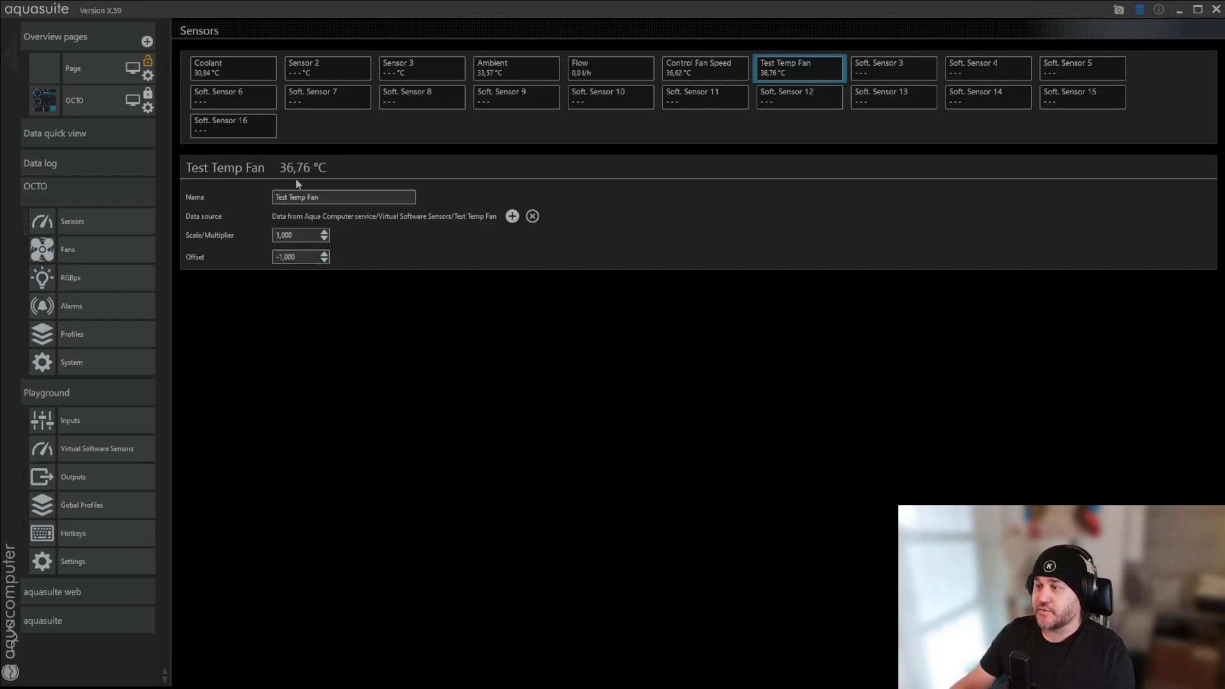
pyautogui.moveTo(310, 257); pyautogui.dragTo(275, 262)
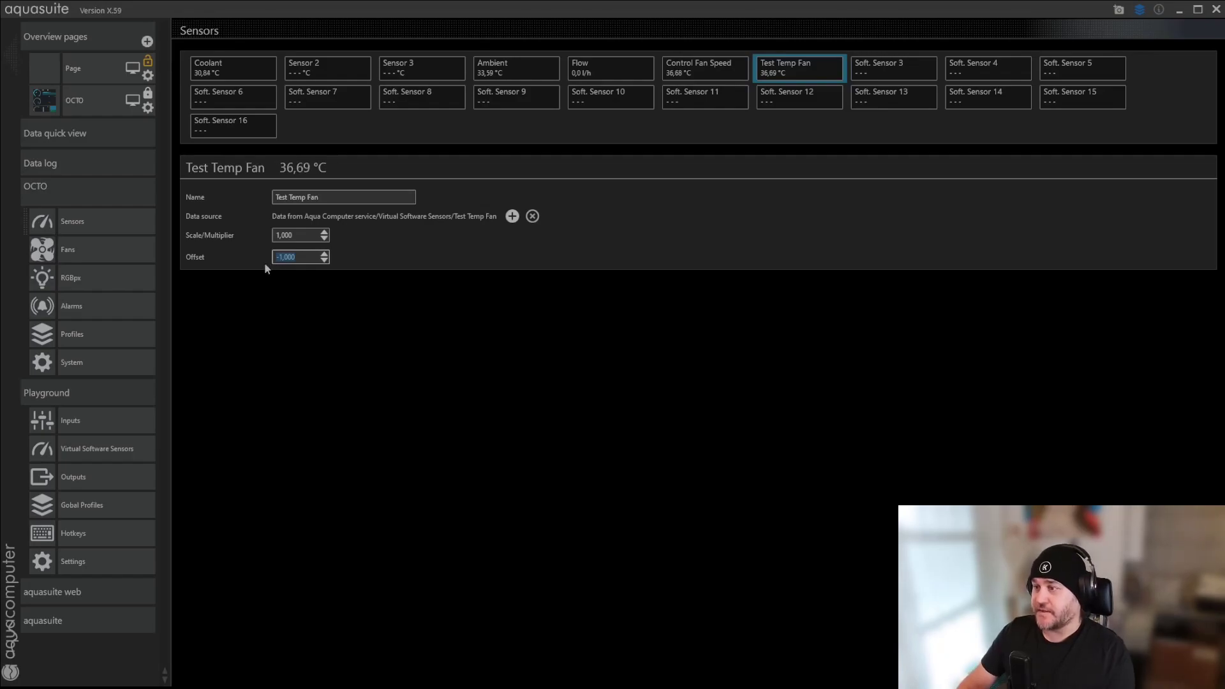
pyautogui.write('0')
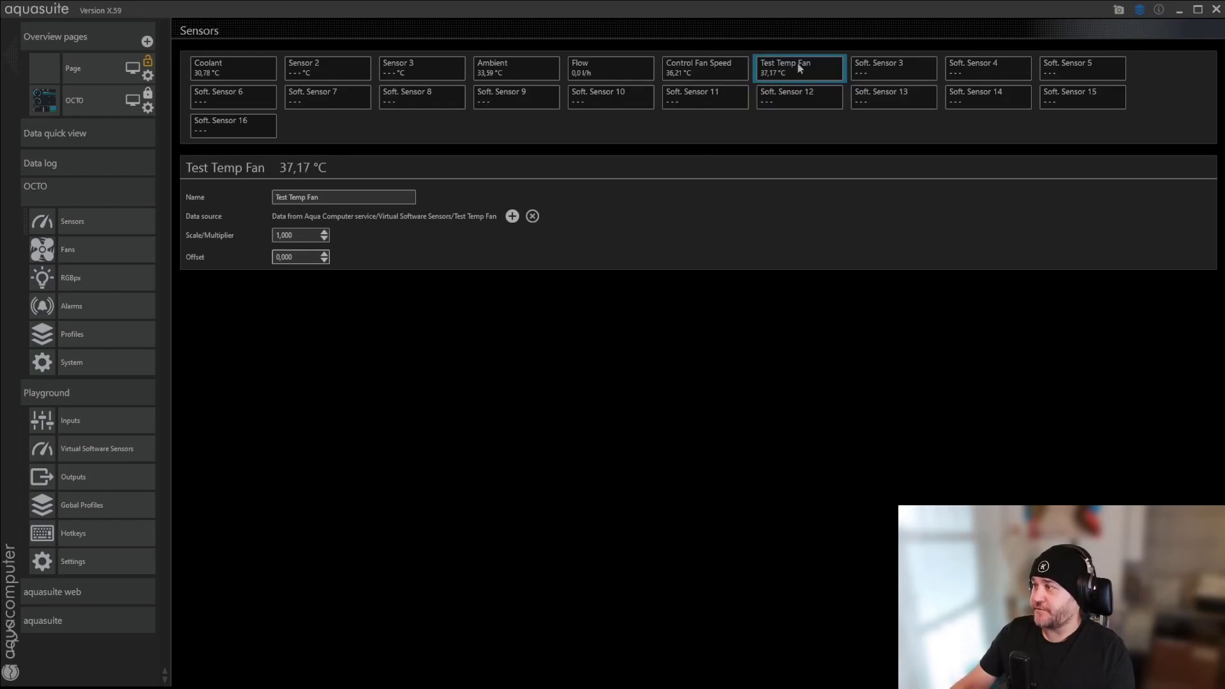
# - Set Fan 3's curve source to Test Temp Fan and check the 27.5 and 32.5 °C points
pyautogui.click(81, 251)
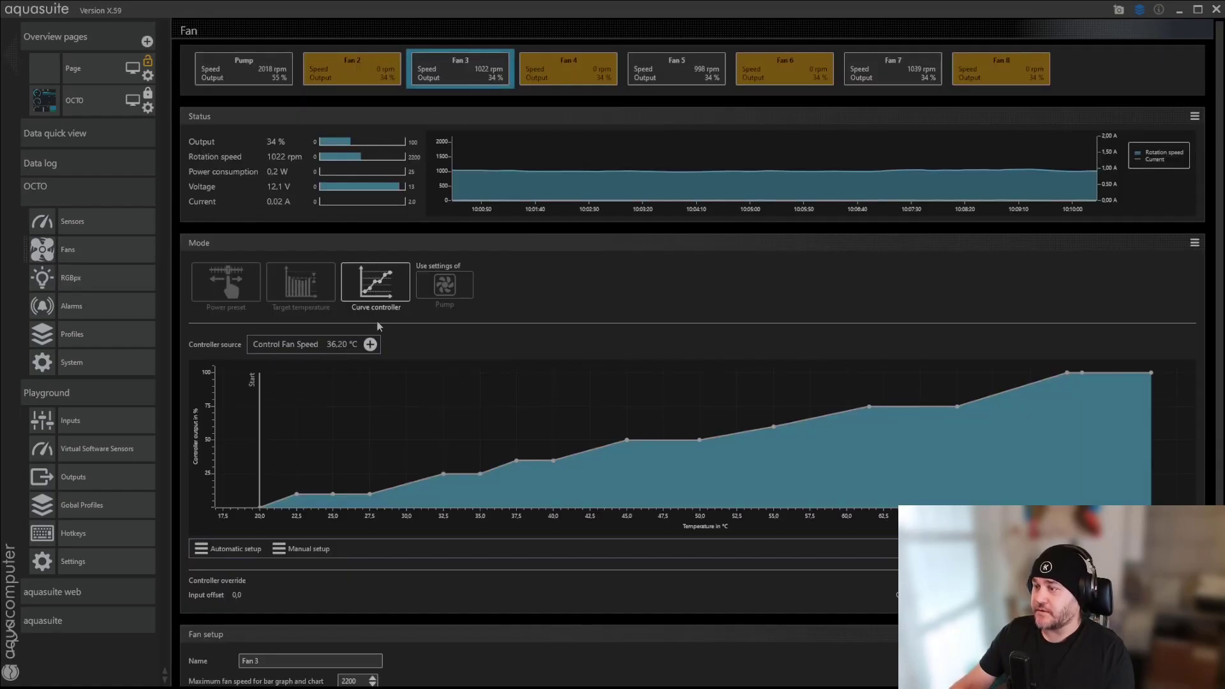
pyautogui.click(370, 344)
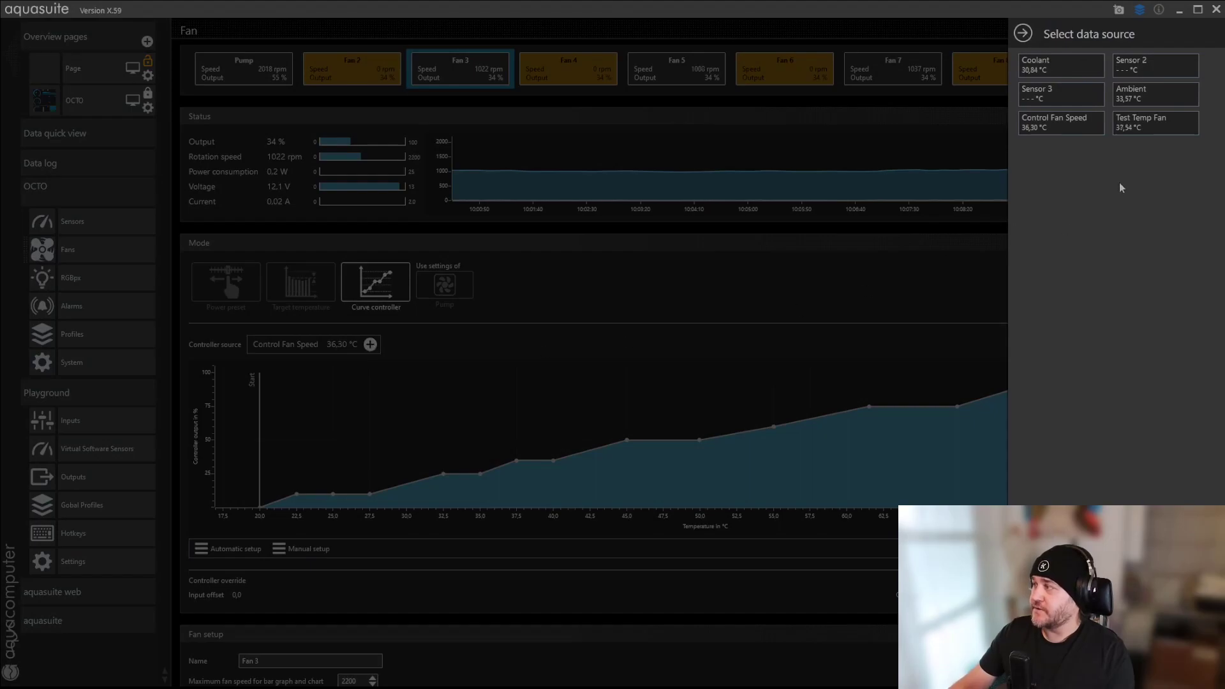
pyautogui.click(1147, 124)
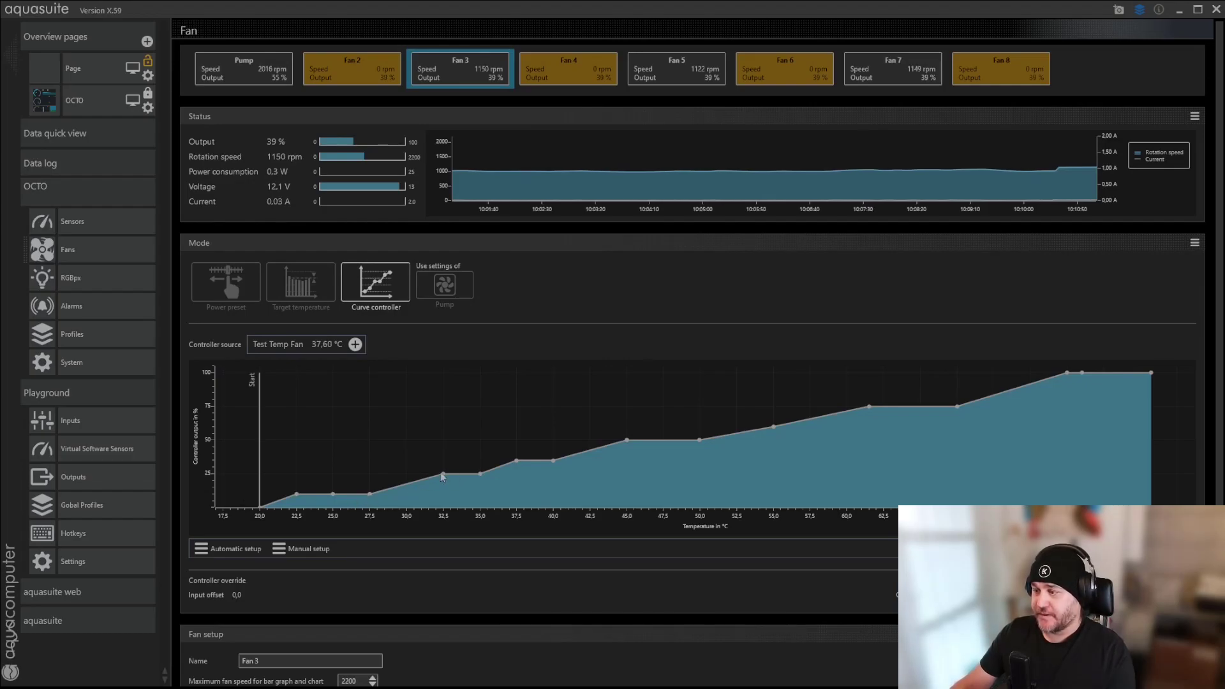
pyautogui.click(370, 495)
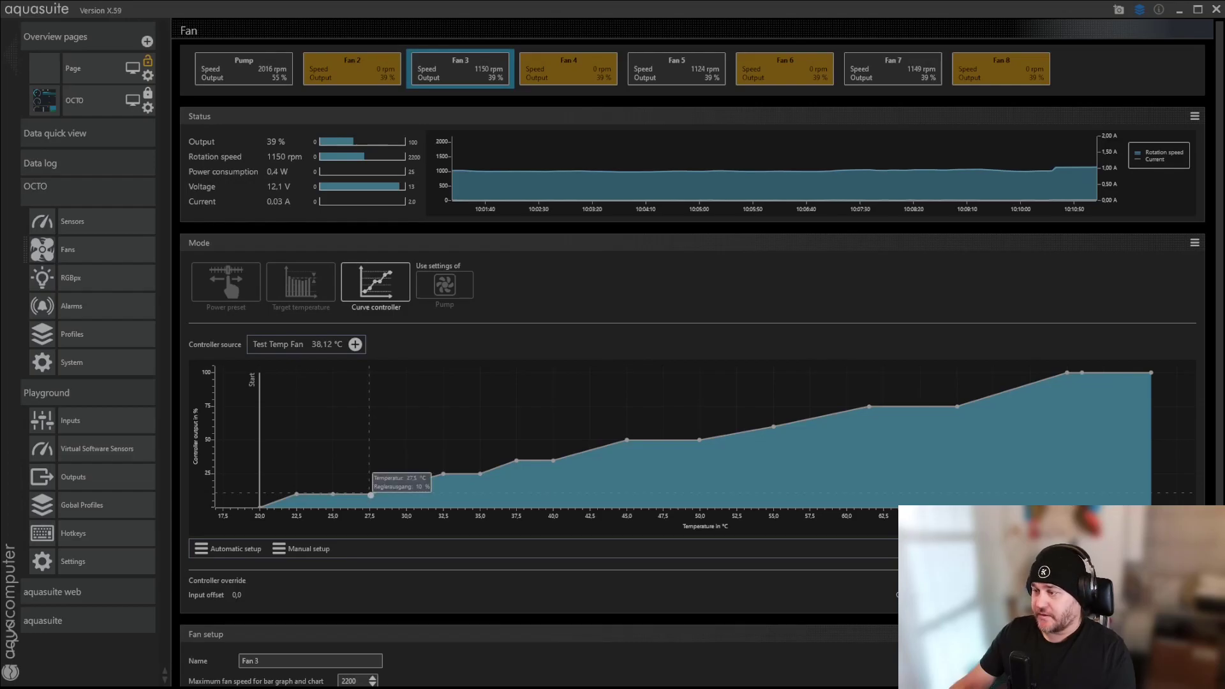
pyautogui.click(445, 475)
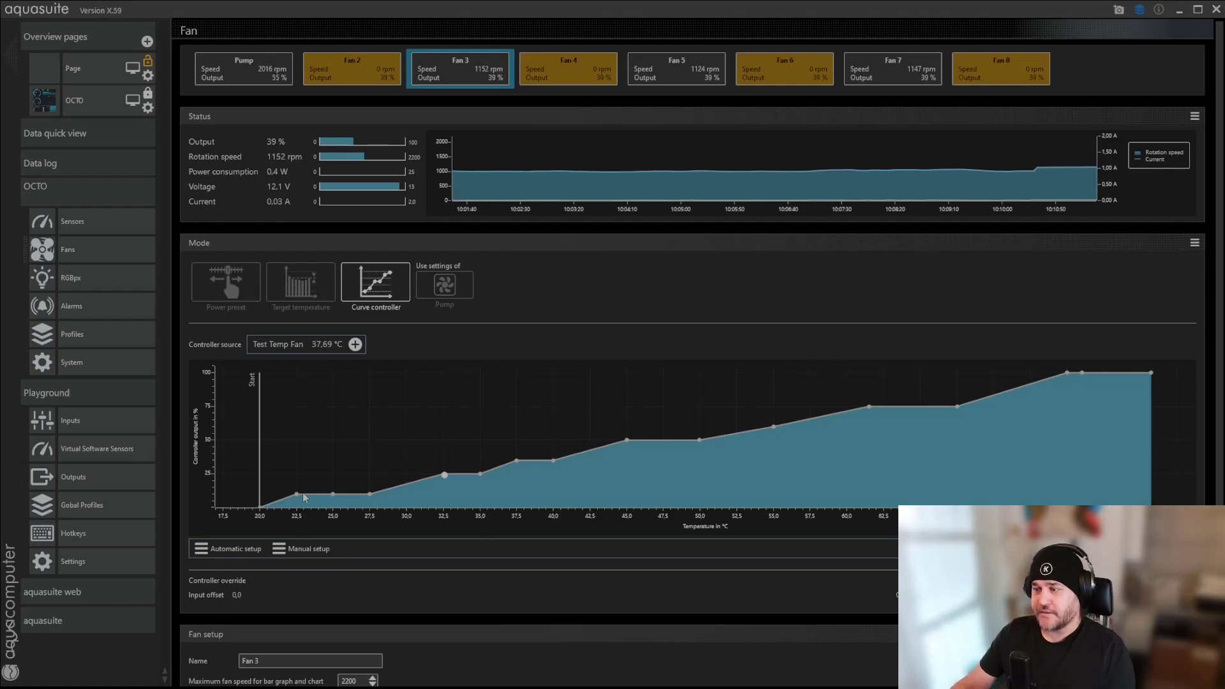
# - On Fan 3, set the curve controller's data source back to Control Fan Speed
pyautogui.click(375, 73)
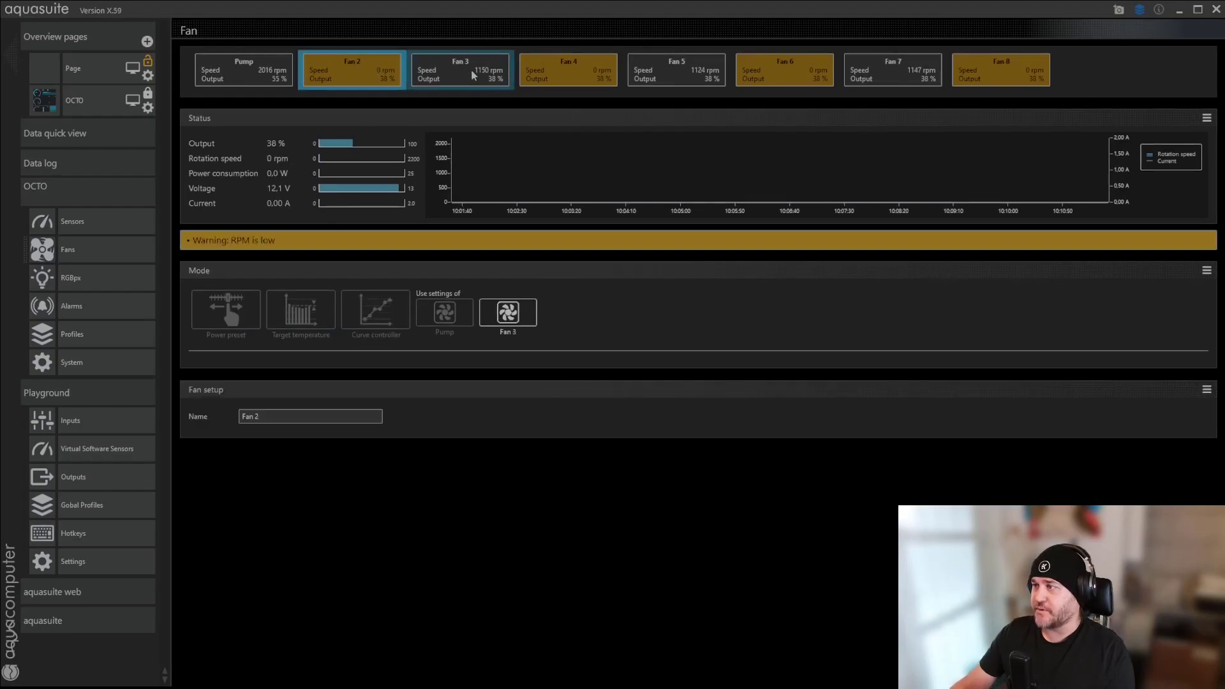
pyautogui.click(472, 75)
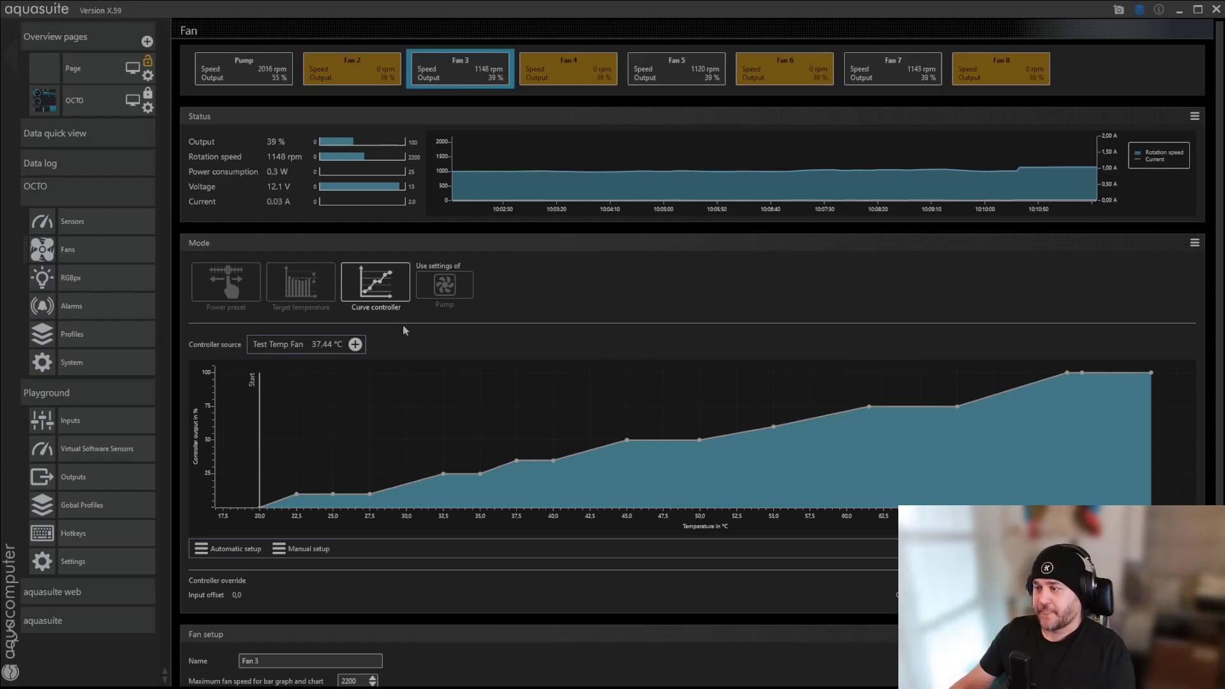
pyautogui.click(355, 346)
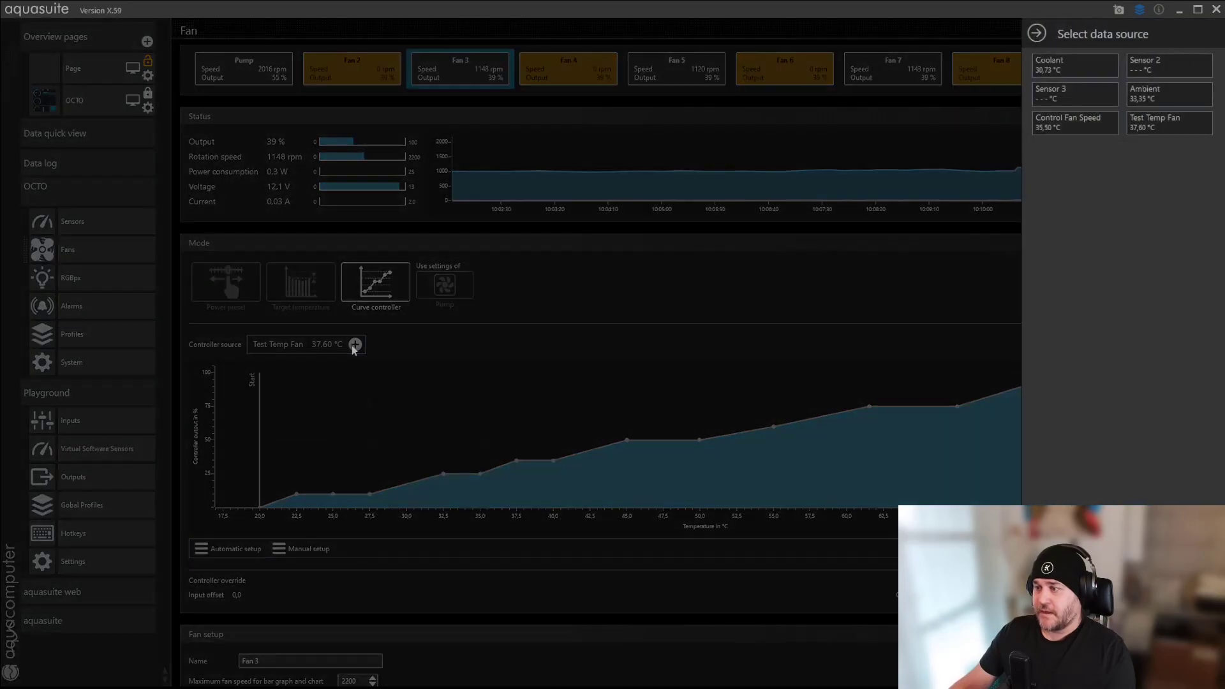
pyautogui.click(1058, 126)
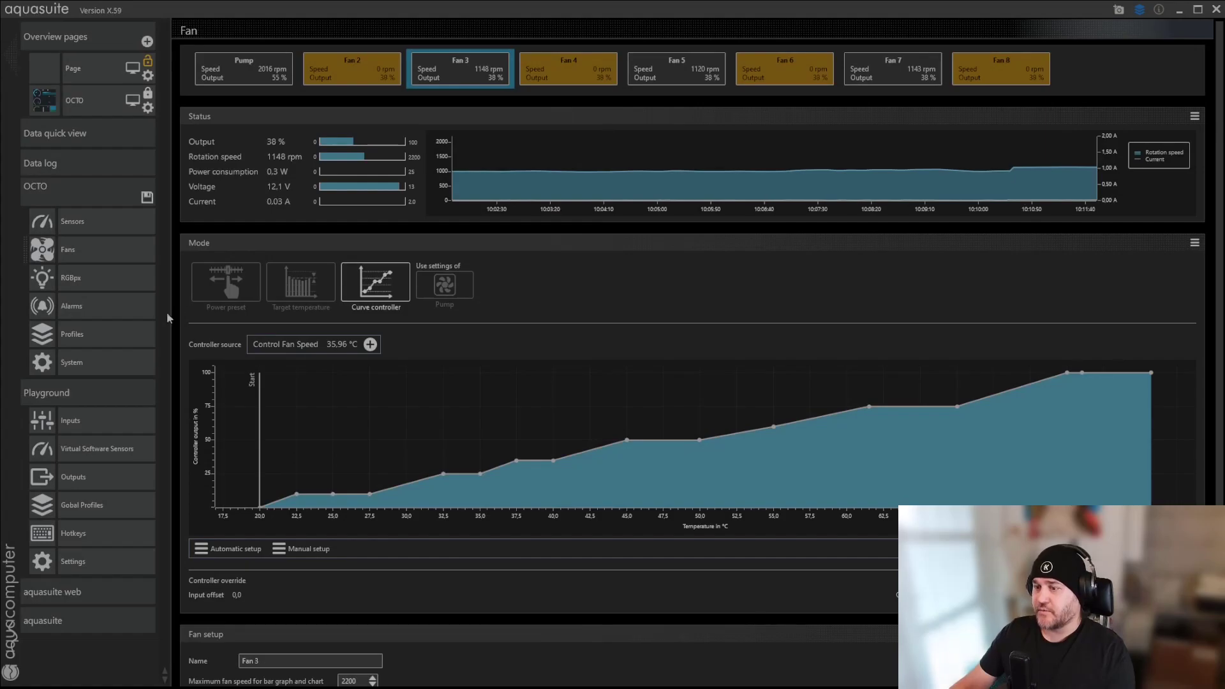
pyautogui.click(113, 451)
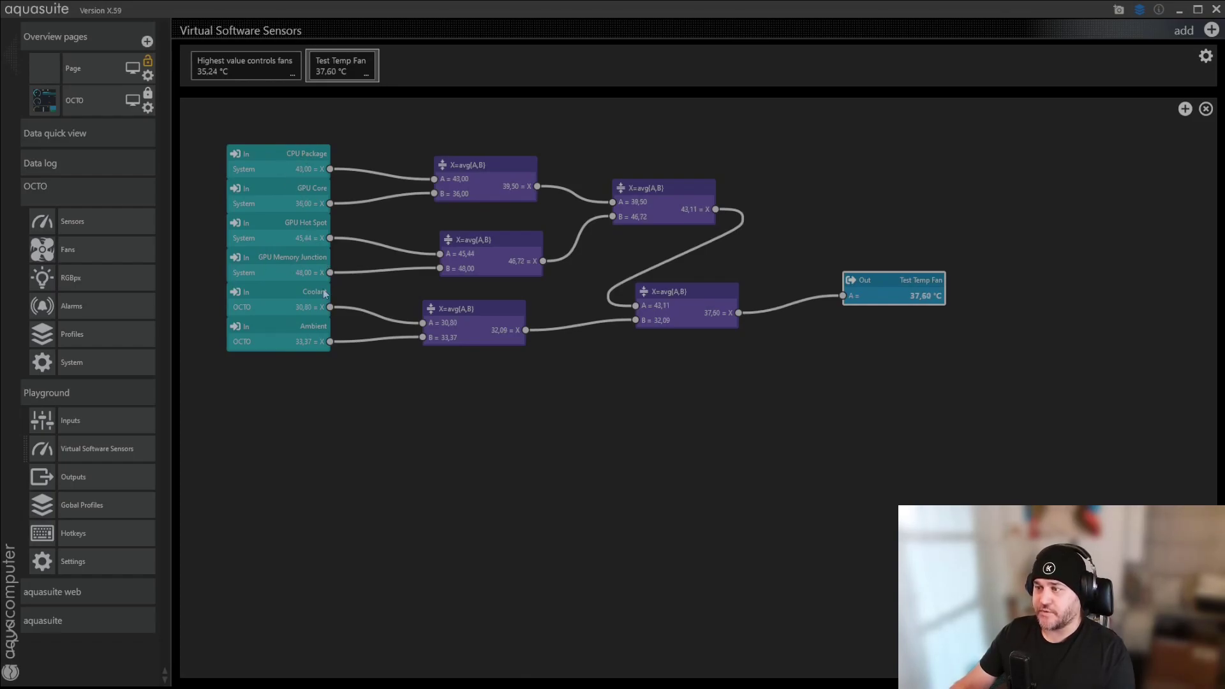
pyautogui.click(283, 73)
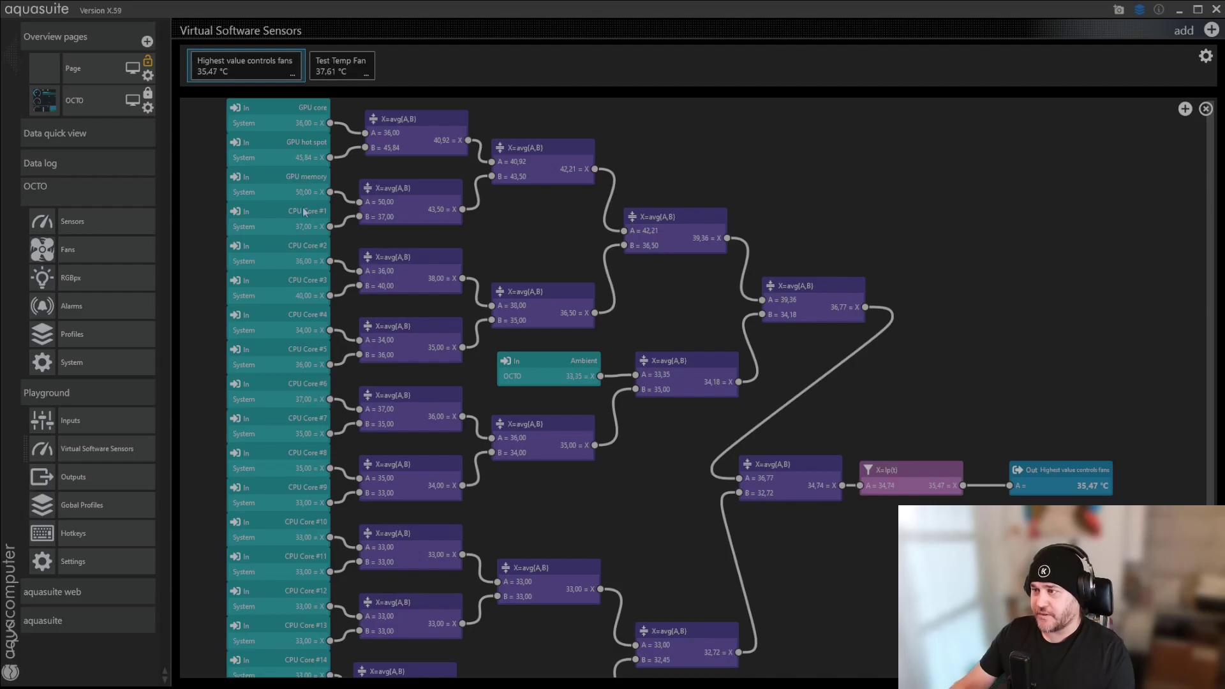
pyautogui.scroll(-2, 266, 211)
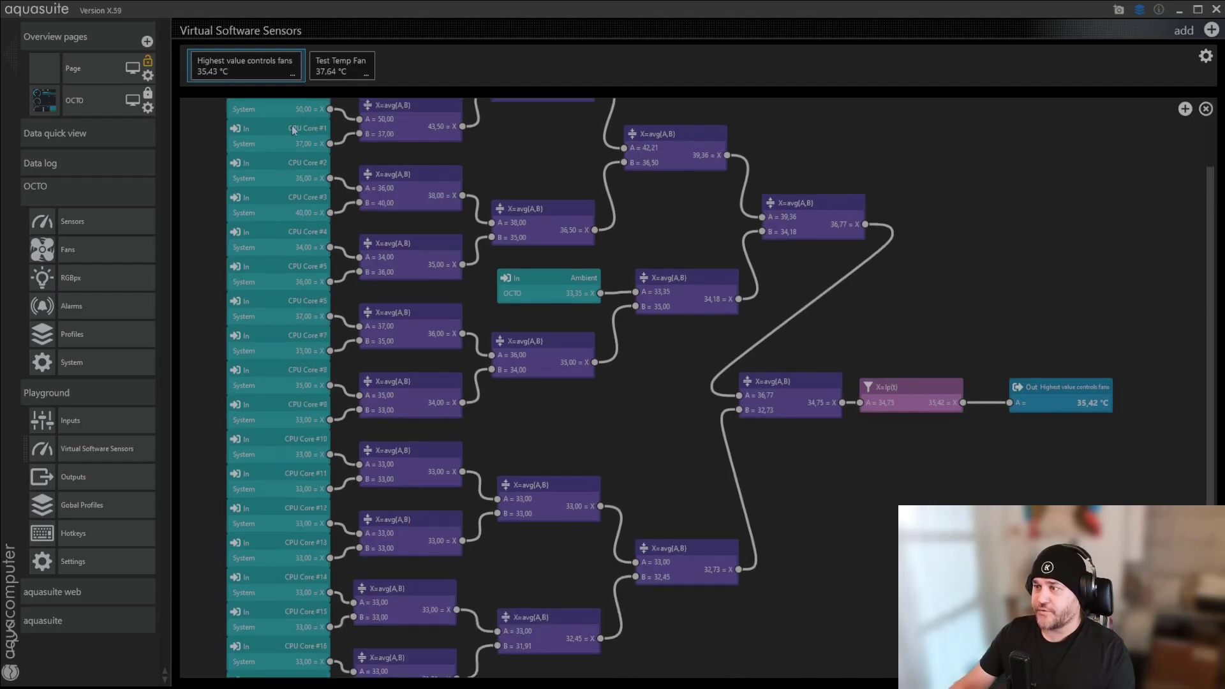
pyautogui.scroll(-1, 271, 468)
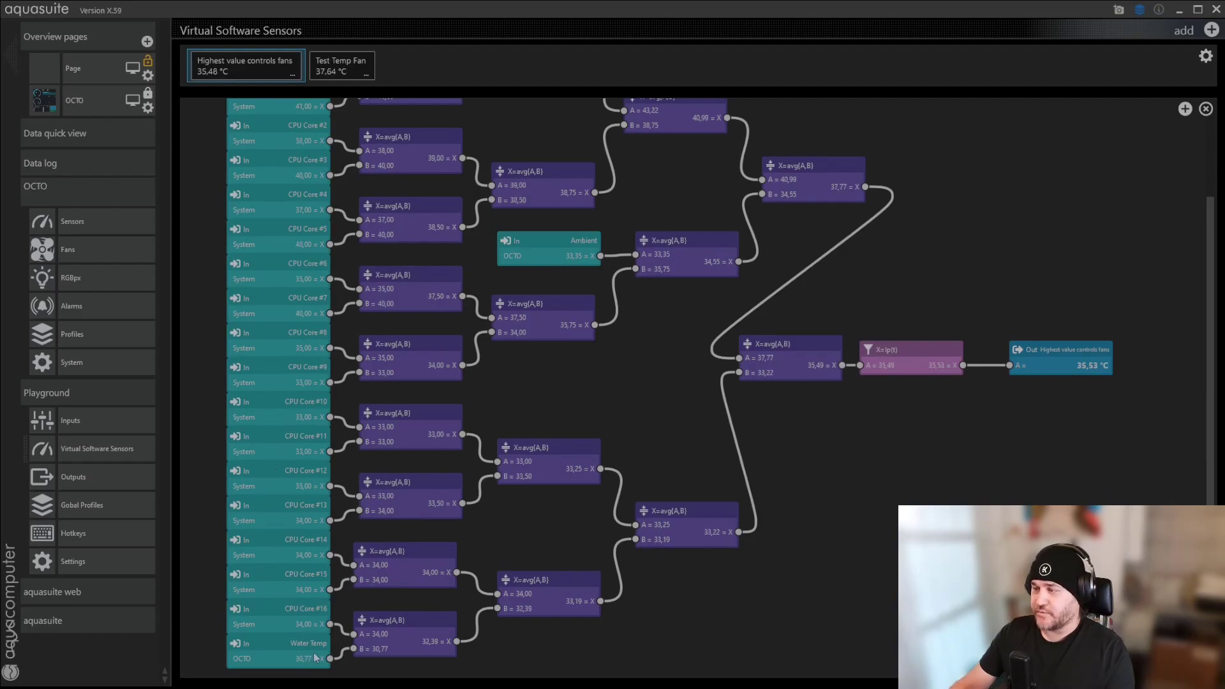
pyautogui.scroll(3, 548, 242)
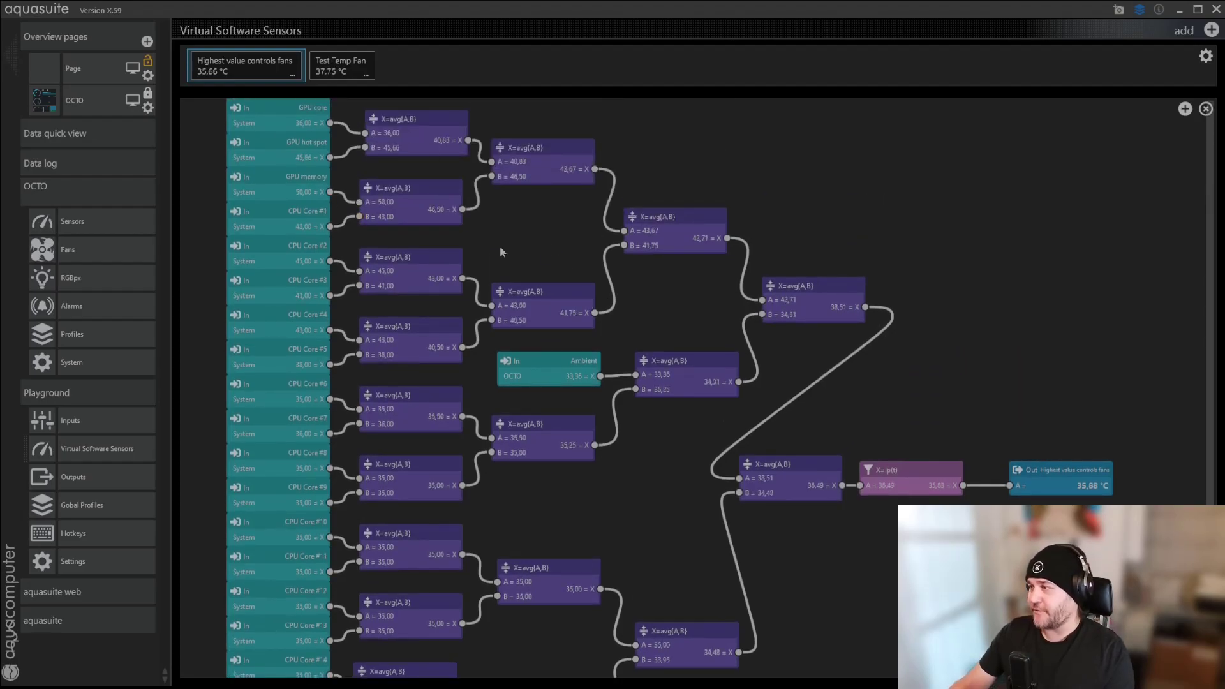
pyautogui.scroll(-2, 829, 375)
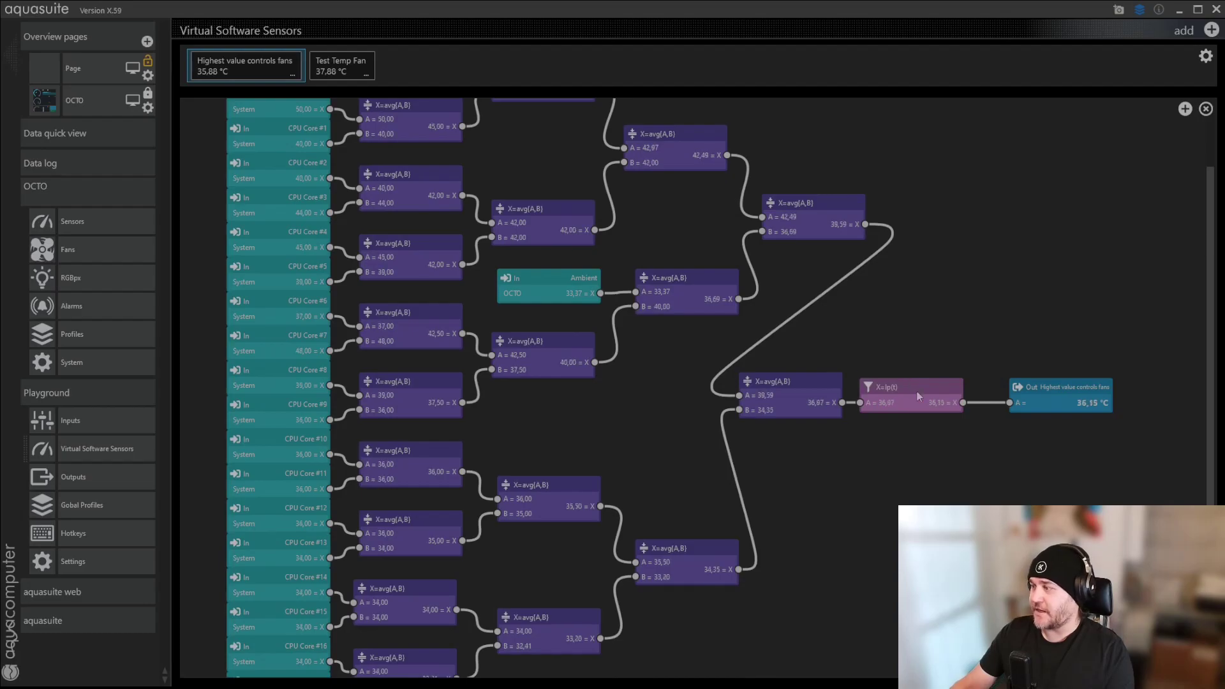
# - Add a spare Low pass filter node to the graph
pyautogui.click(1184, 109)
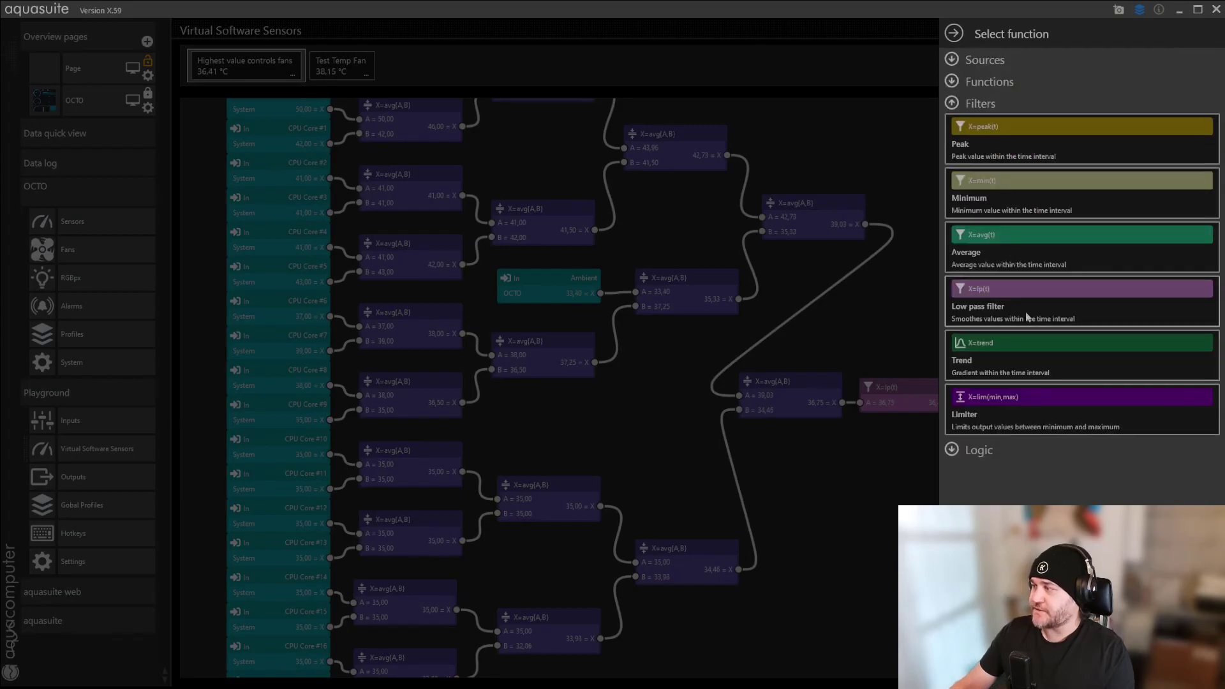
pyautogui.click(1021, 317)
pyautogui.scroll(2, 418, 295)
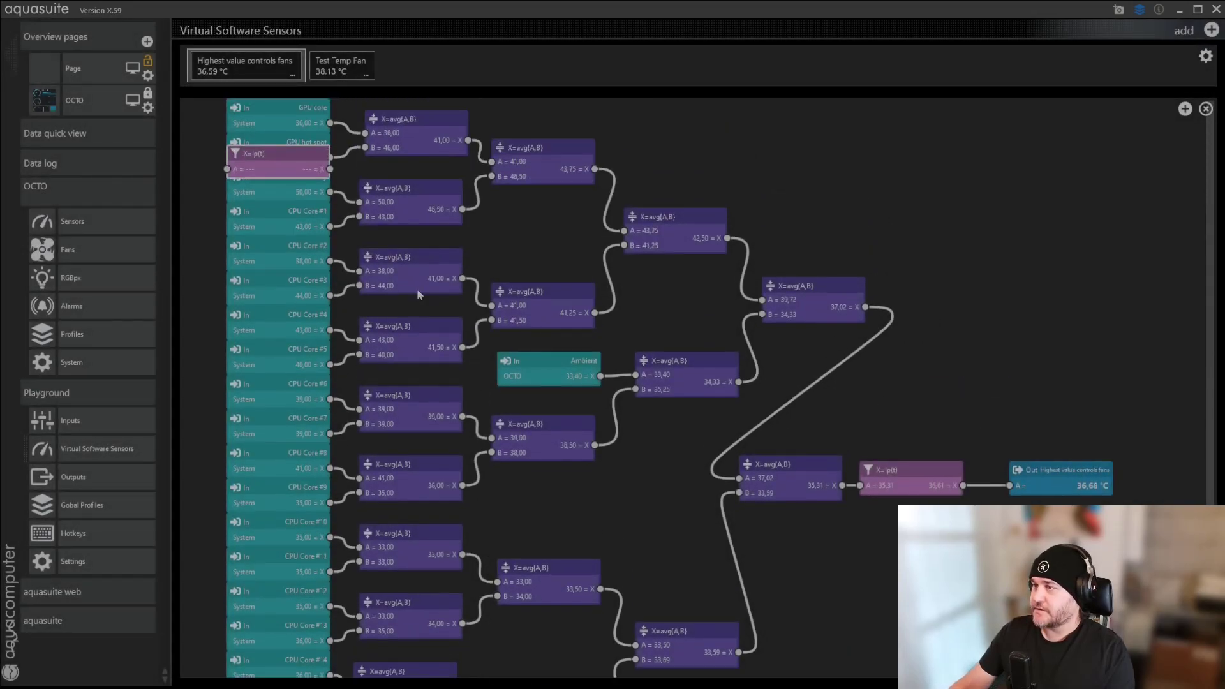
pyautogui.moveTo(278, 164); pyautogui.dragTo(969, 379)
pyautogui.scroll(-3, 912, 410)
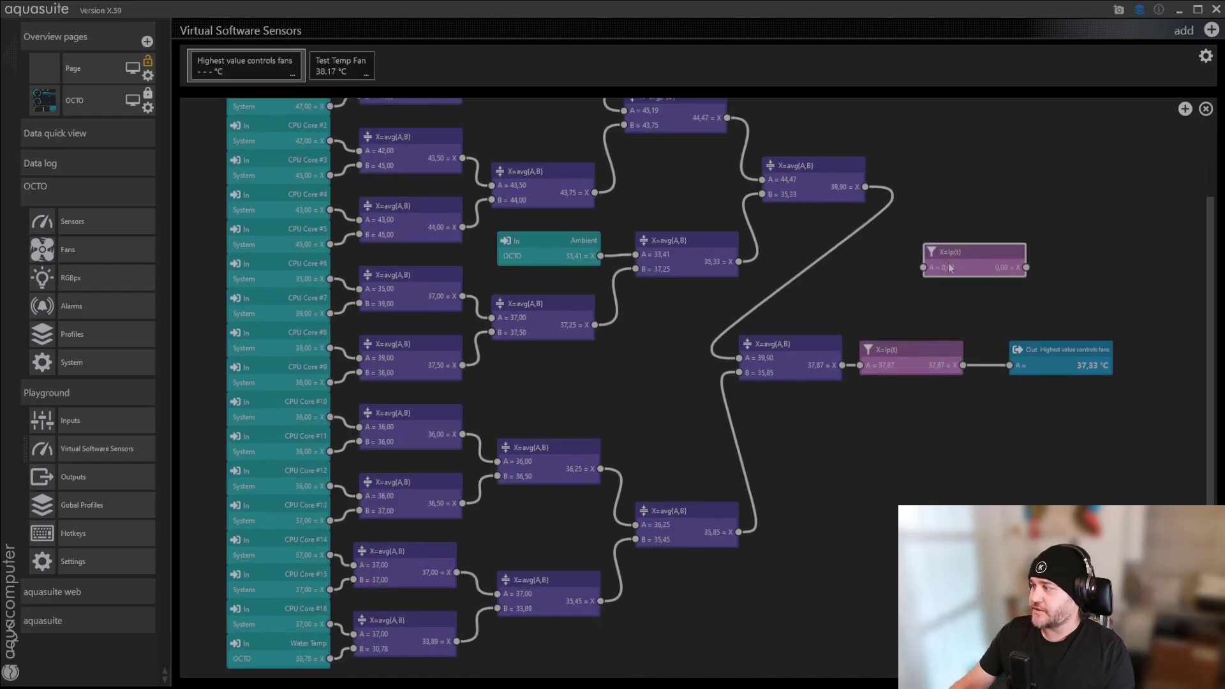
pyautogui.click(947, 271)
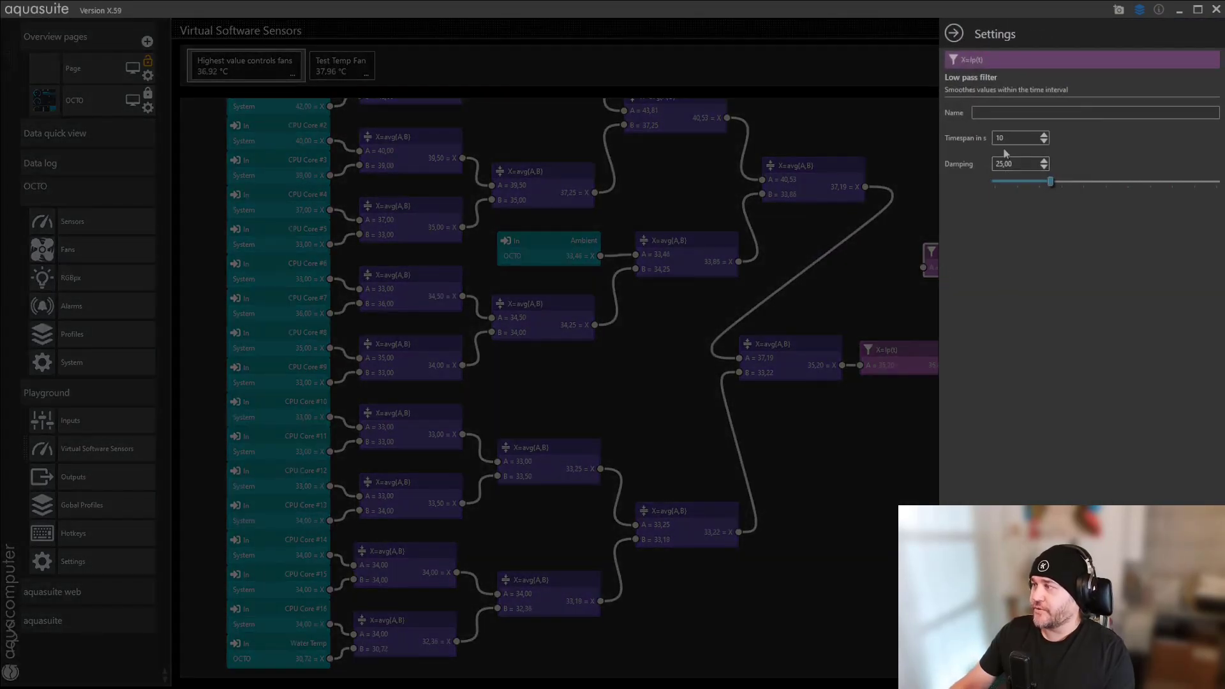
pyautogui.click(837, 346)
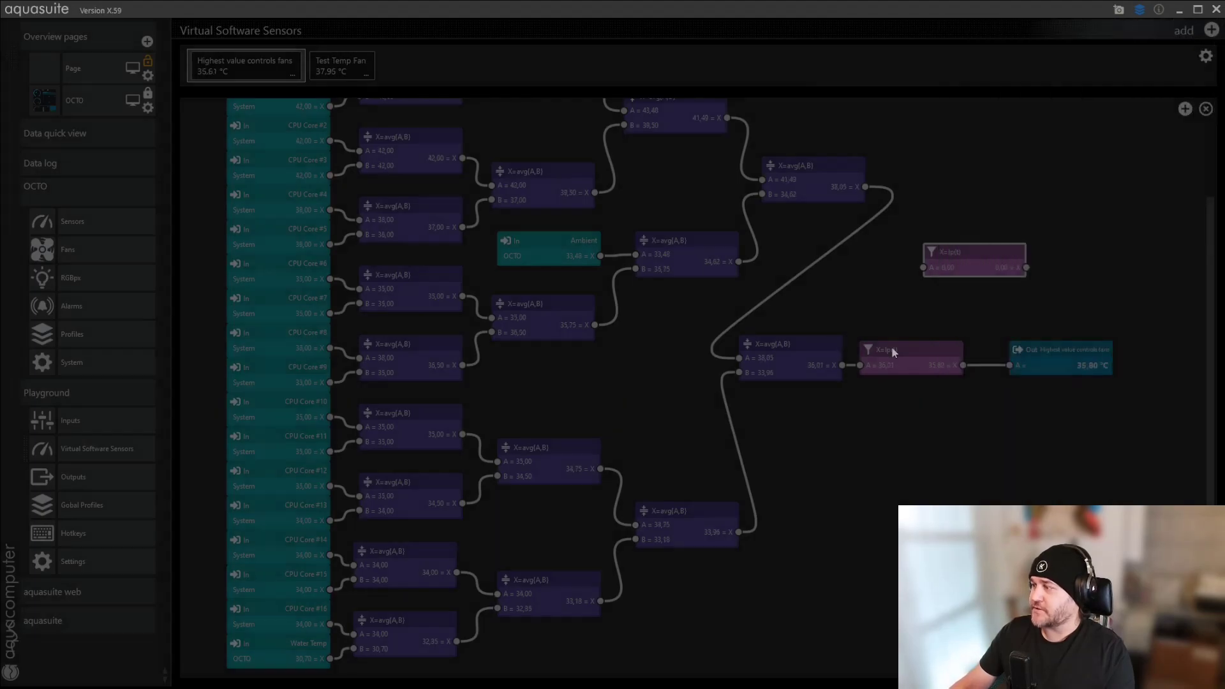
# - Change the chained low-pass filter's timespan from 10 to 20 seconds
pyautogui.click(881, 363)
pyautogui.click(878, 366)
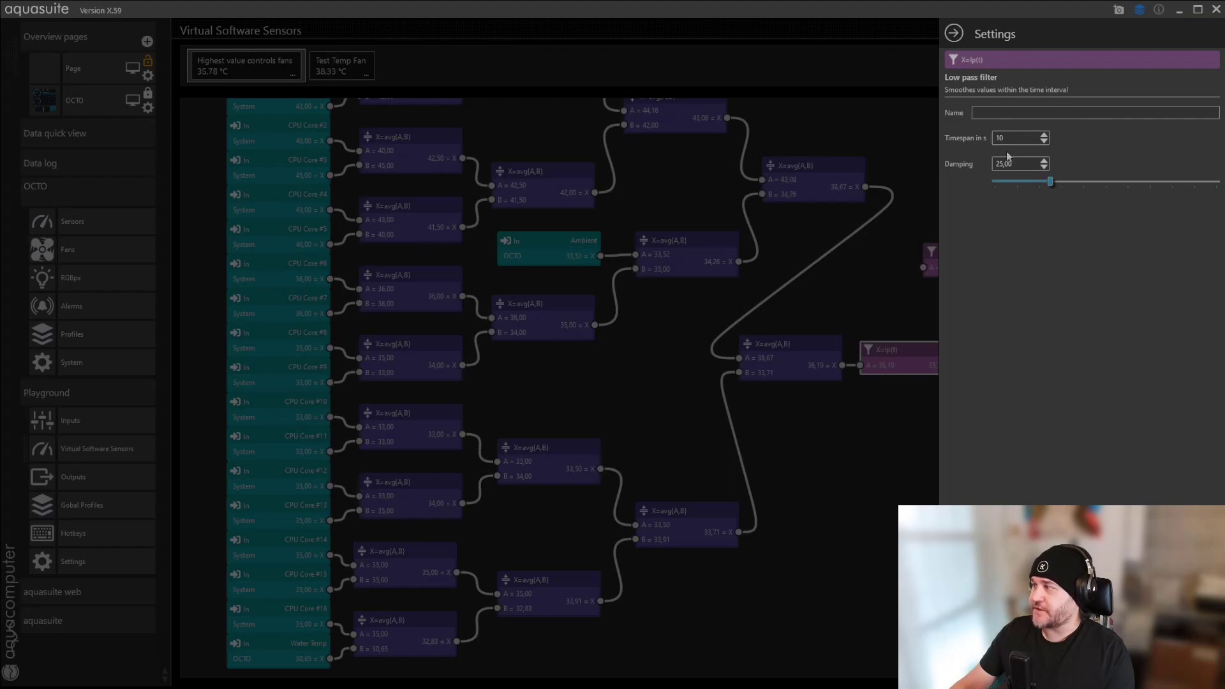
pyautogui.moveTo(1010, 139); pyautogui.dragTo(982, 143)
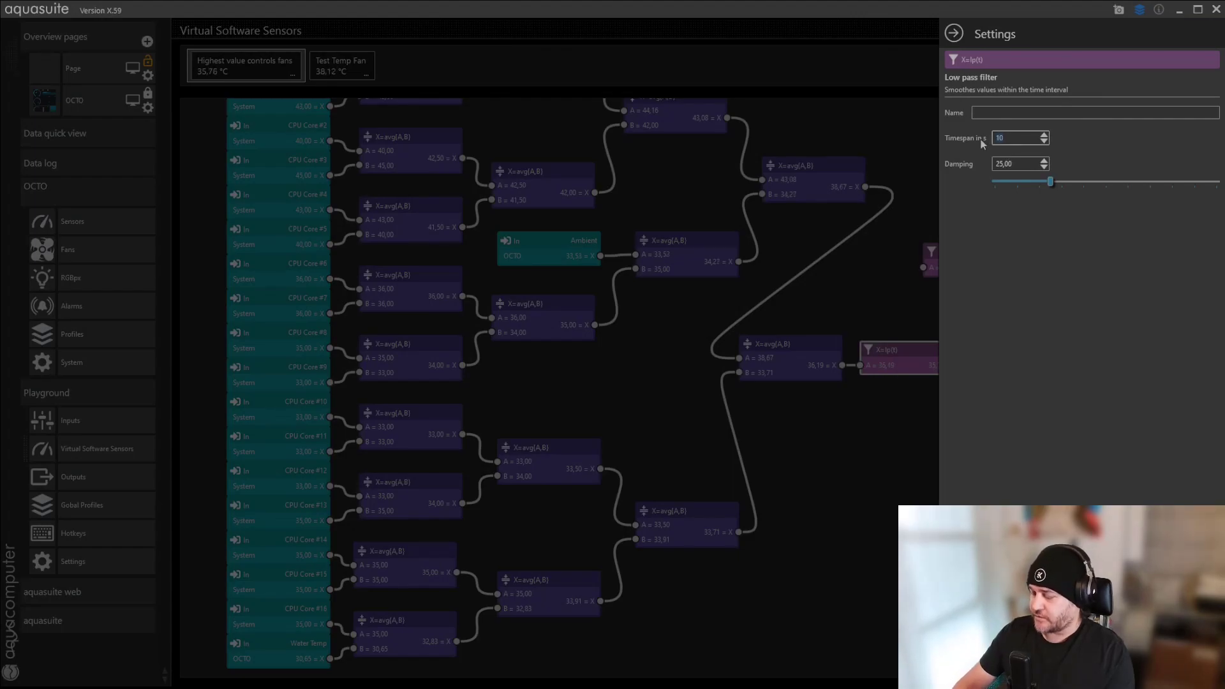
pyautogui.write('20')
pyautogui.press('Return')
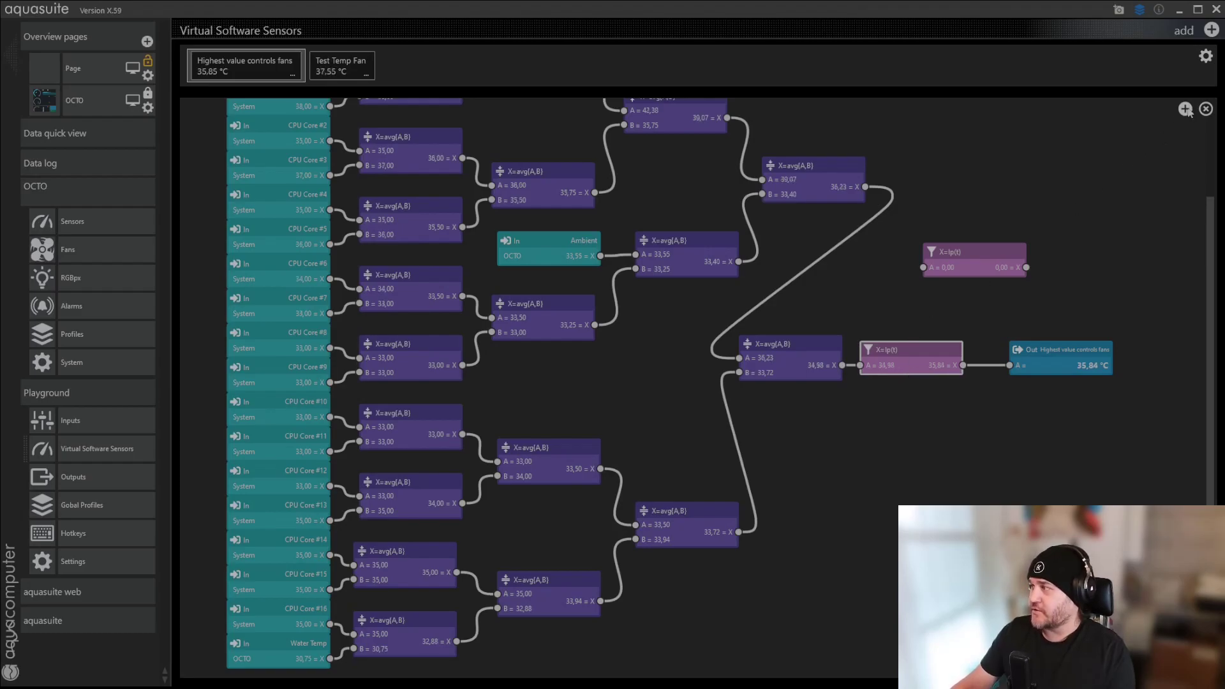
# - Delete the spare low-pass node and add an Average filter node from Filters
pyautogui.click(1008, 263)
pyautogui.press('Delete')
pyautogui.click(1185, 109)
pyautogui.scroll(-2, 1076, 275)
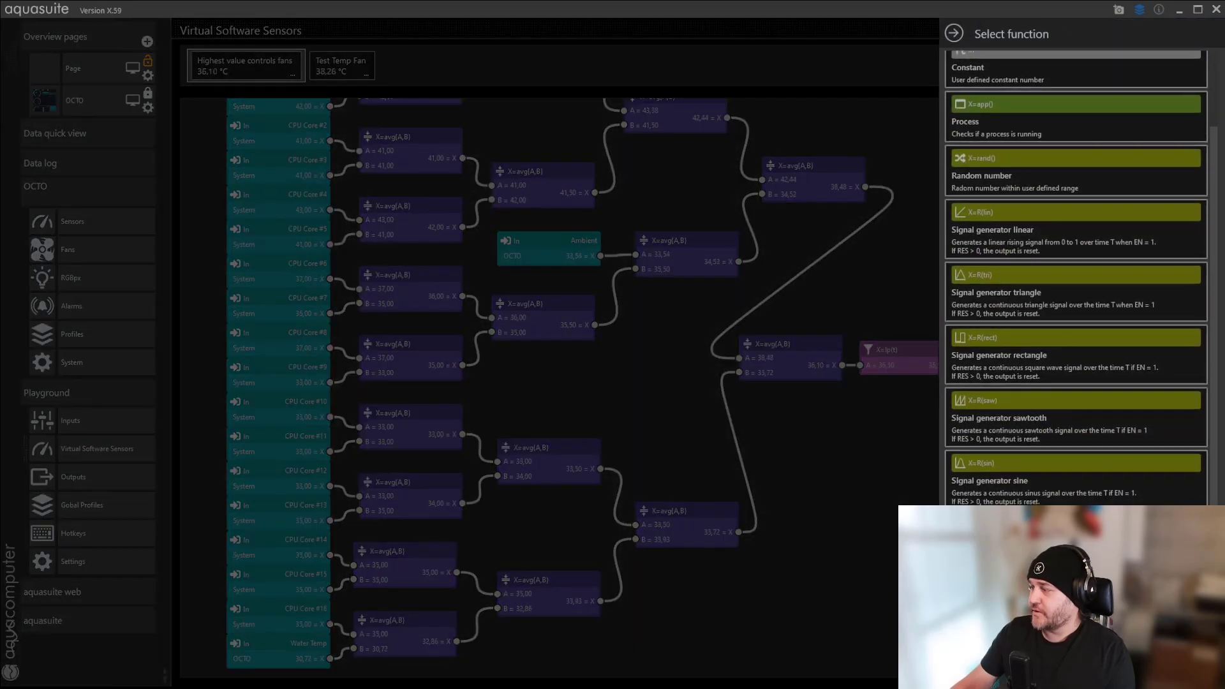
pyautogui.scroll(-3, 1075, 274)
pyautogui.scroll(2, 1024, 364)
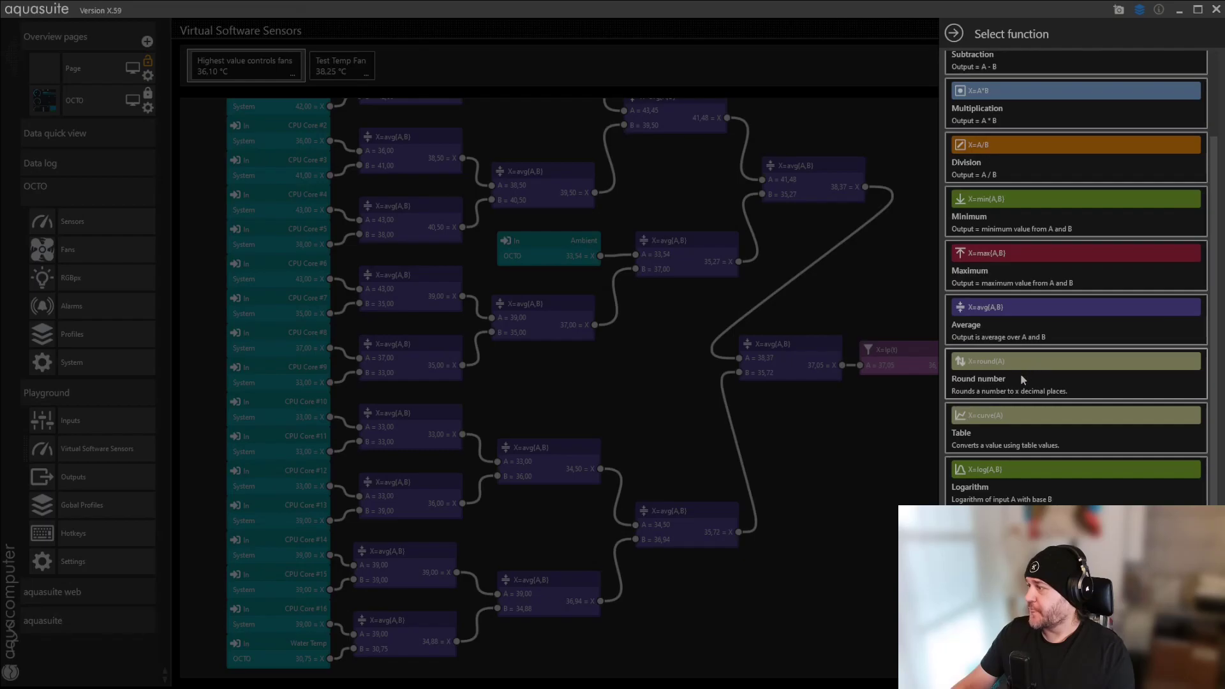
pyautogui.scroll(-2, 1020, 373)
pyautogui.click(983, 530)
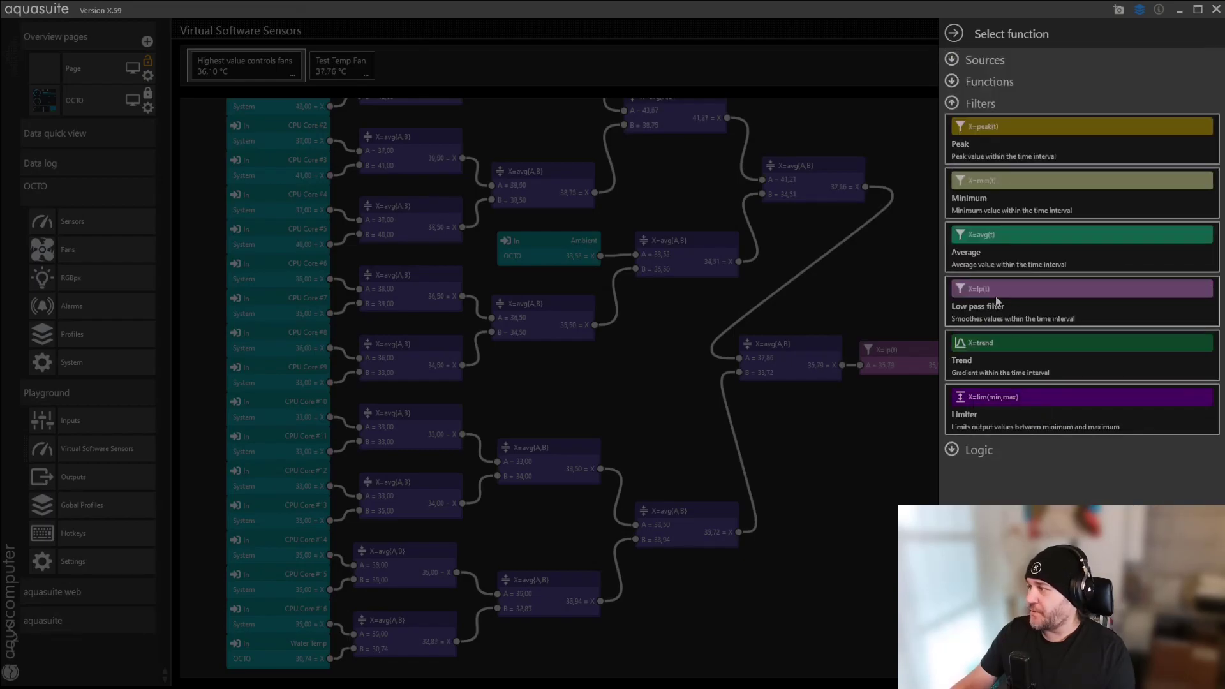
pyautogui.click(1001, 246)
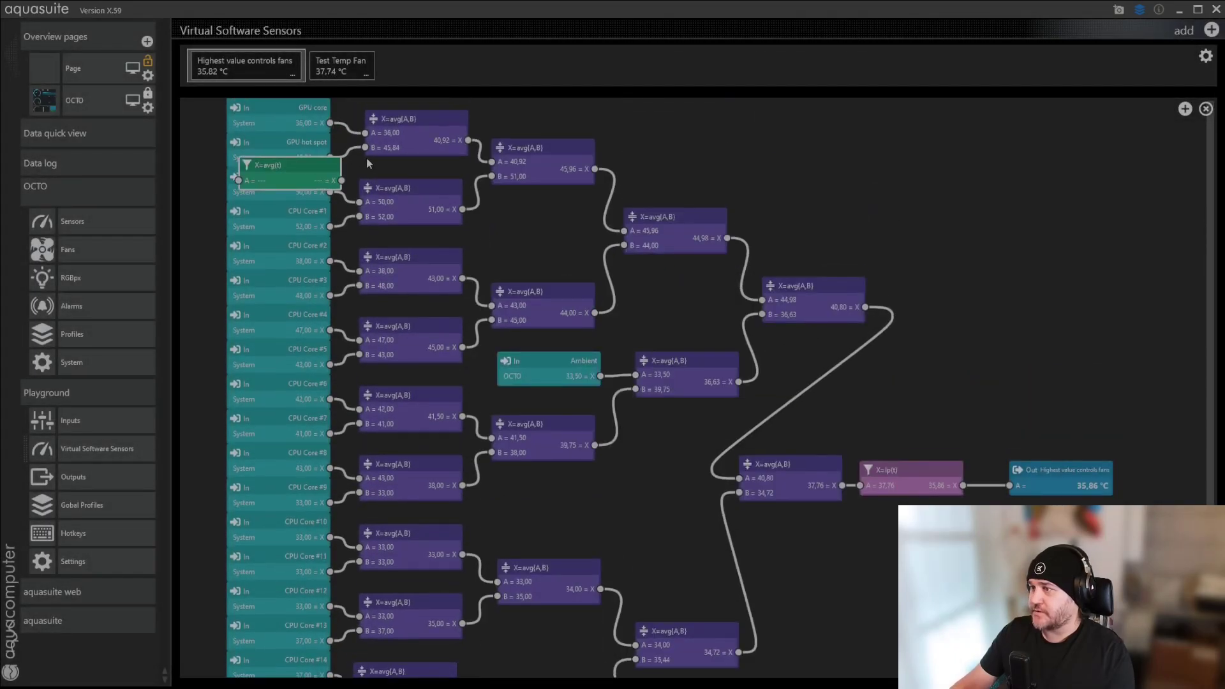
# - Feed the final X=avg(A,B) output into the Average filter and set its timespan to 20
pyautogui.click(922, 281)
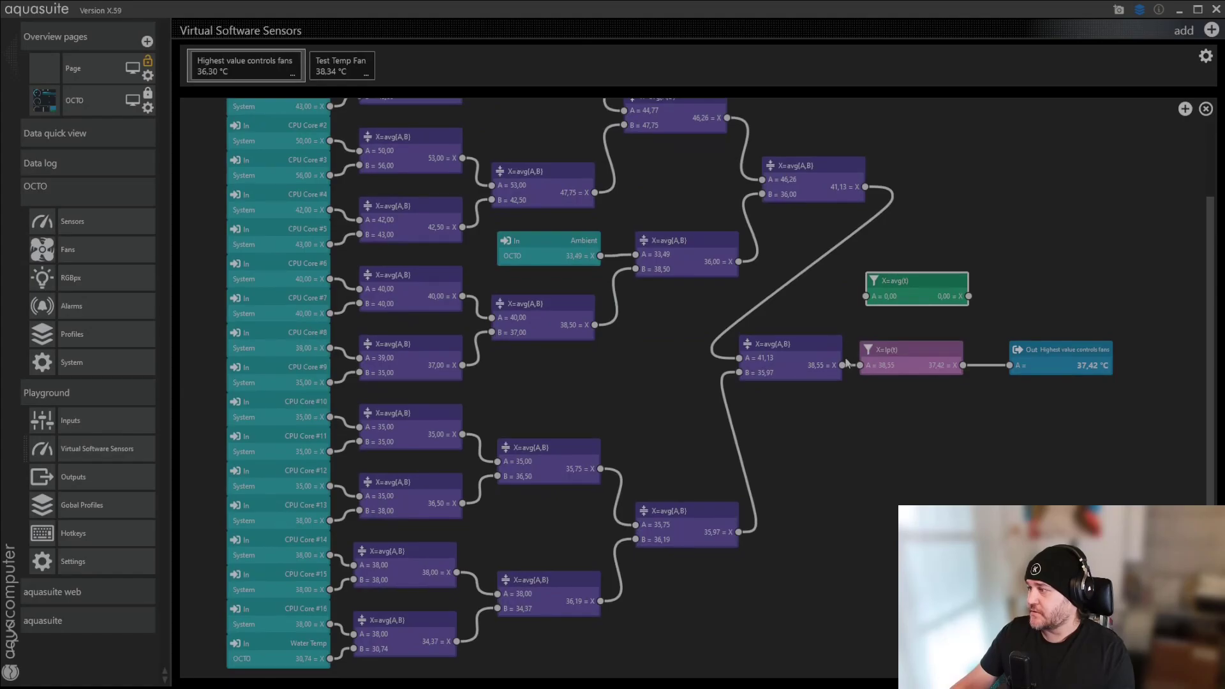
pyautogui.moveTo(843, 365); pyautogui.dragTo(866, 296)
pyautogui.doubleClick(908, 308)
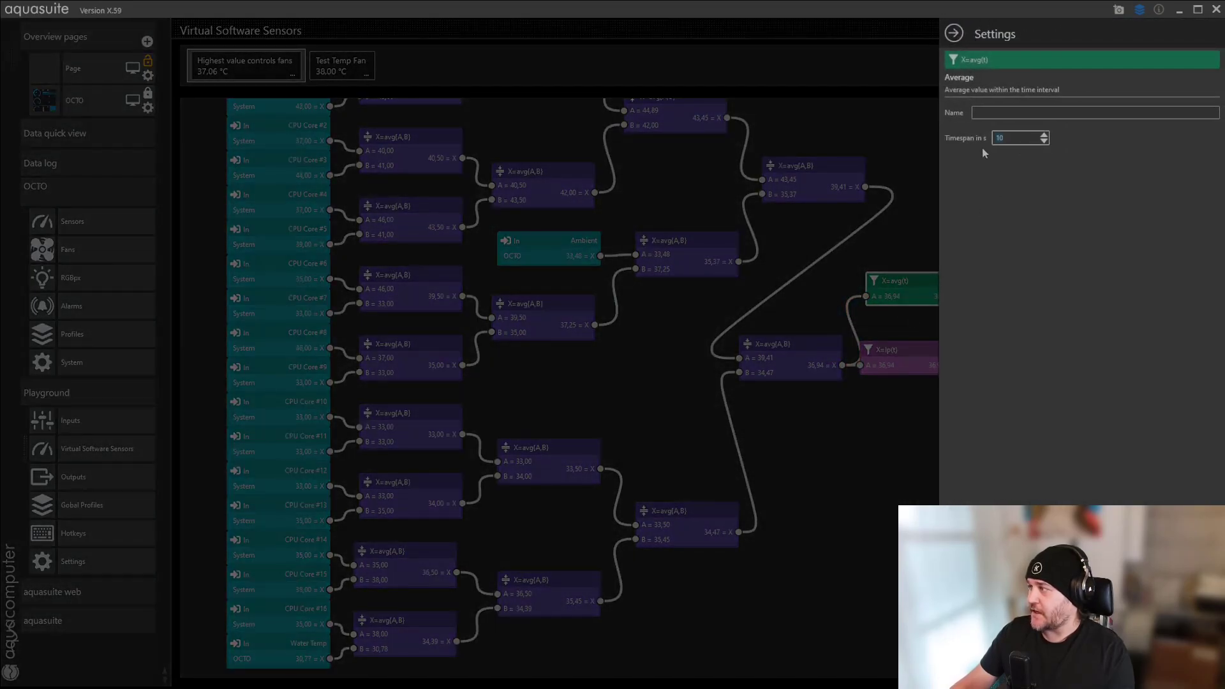
pyautogui.write('20')
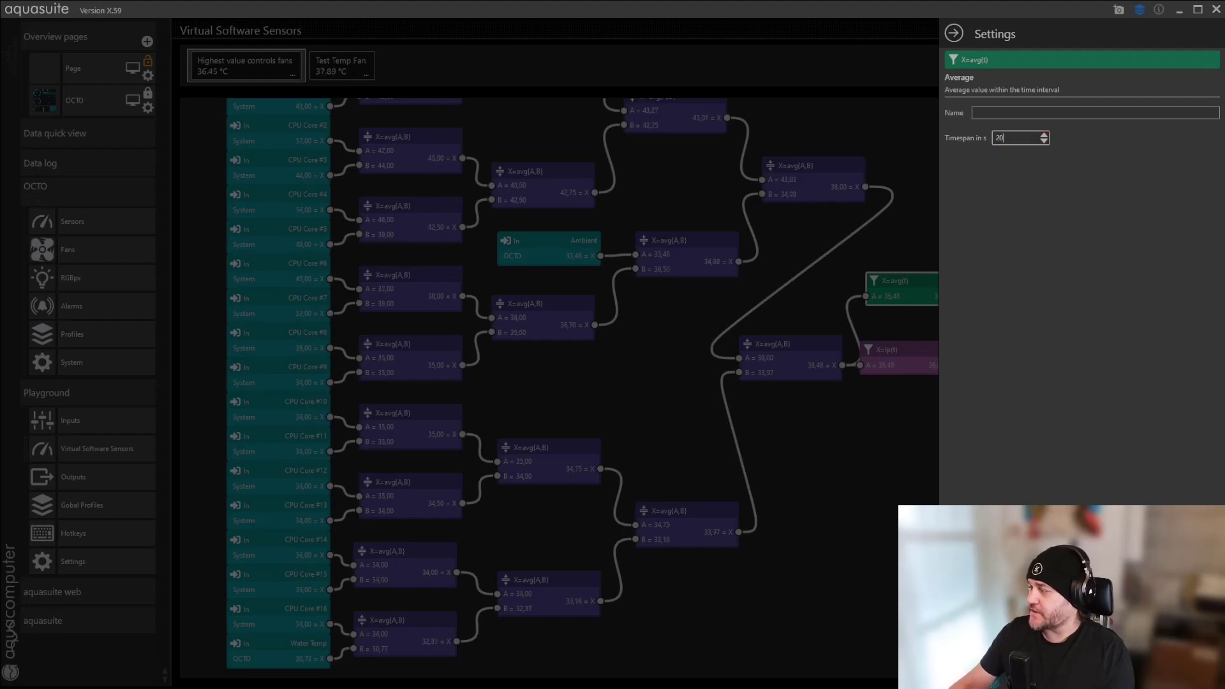
pyautogui.click(933, 400)
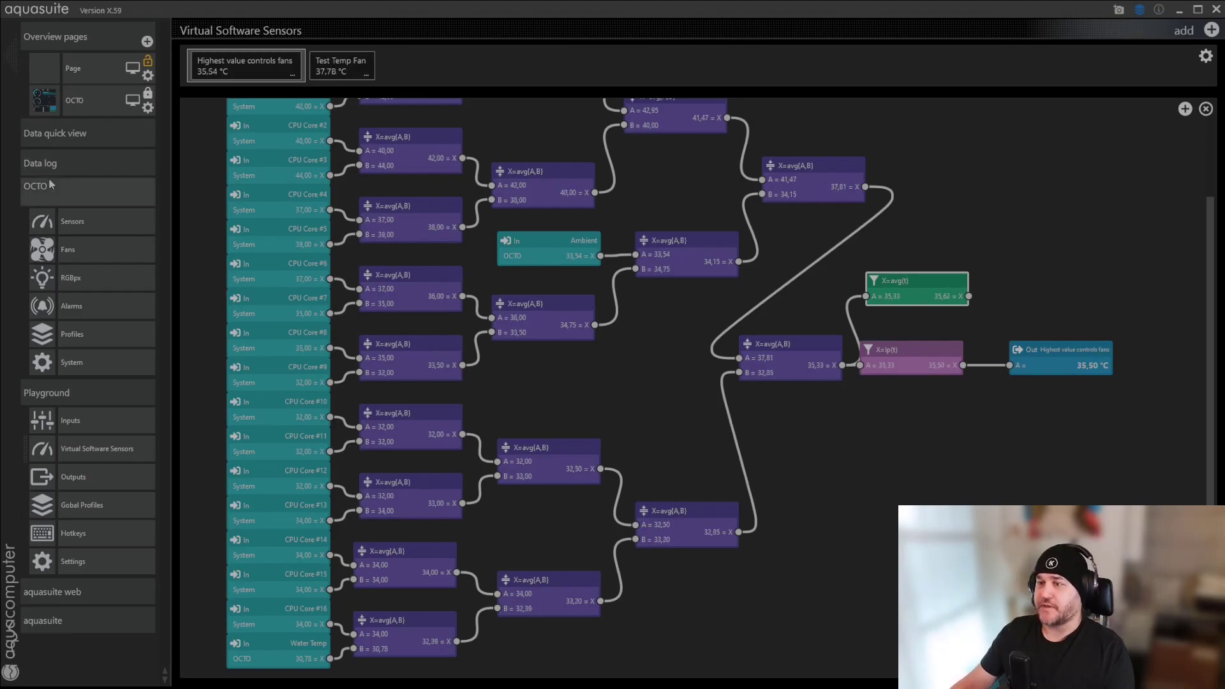
# - Switch the OCTO Pump to the curve controller
pyautogui.click(72, 254)
pyautogui.click(244, 71)
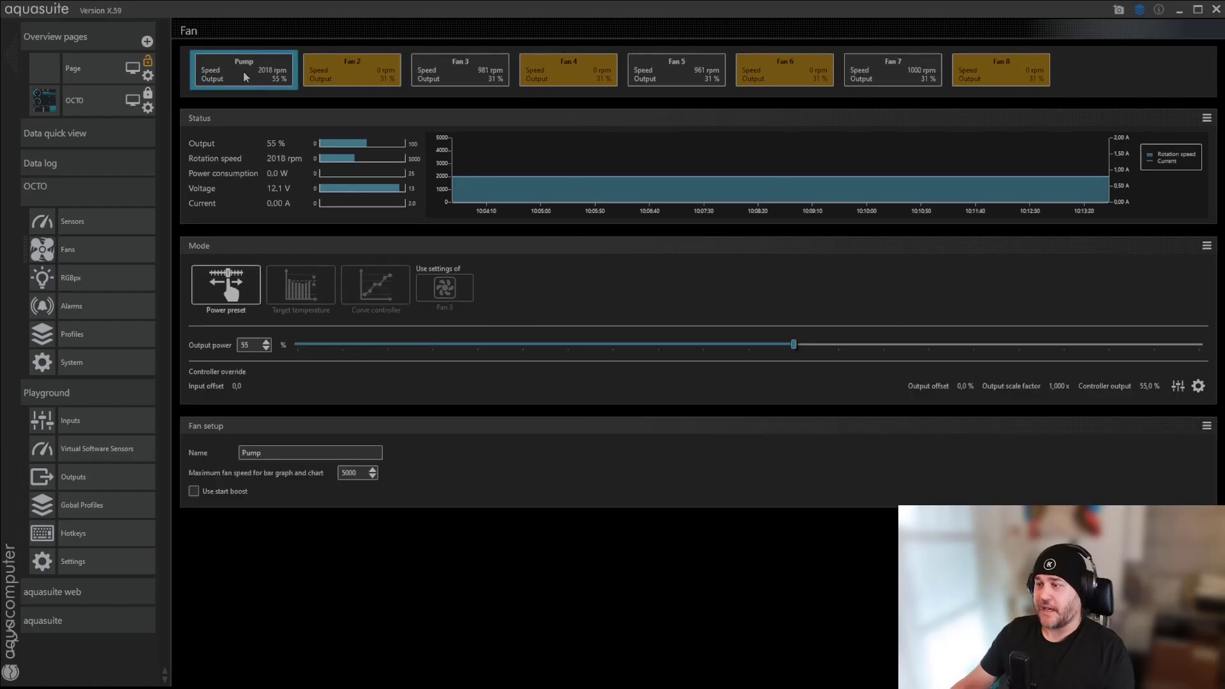
pyautogui.click(377, 286)
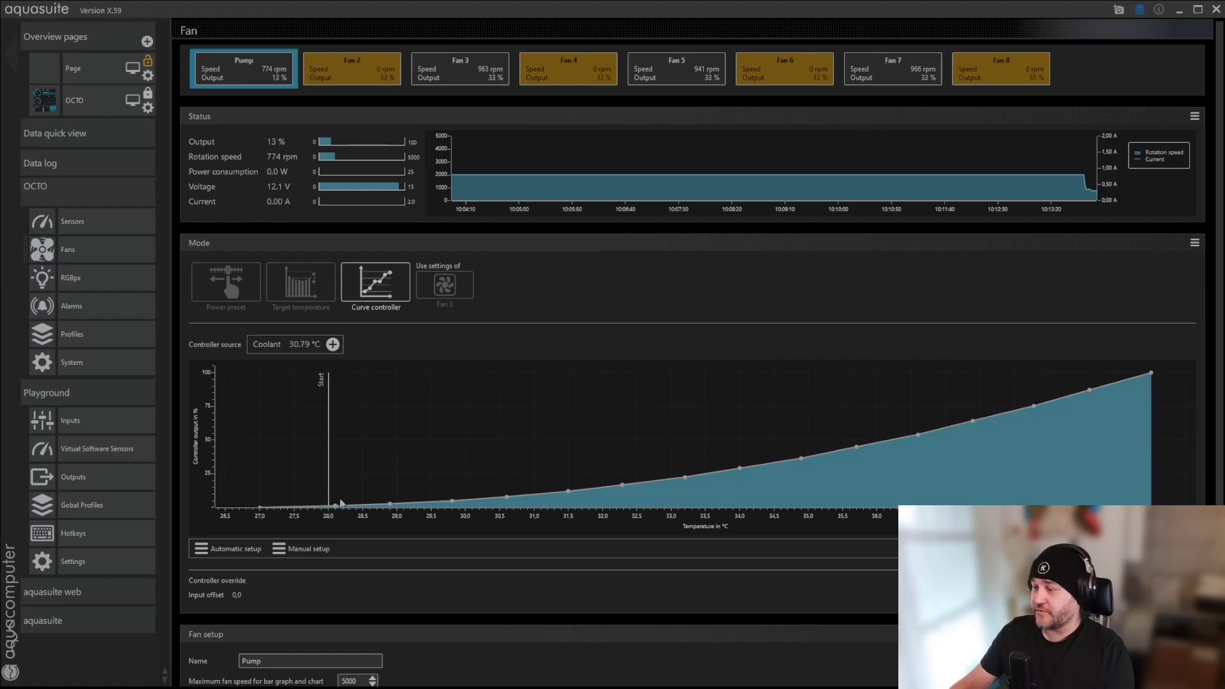
# - Raise the 29, 30.6 and 27 °C curve points to about 10%, 25% and 7%
pyautogui.moveTo(391, 505); pyautogui.dragTo(339, 495)
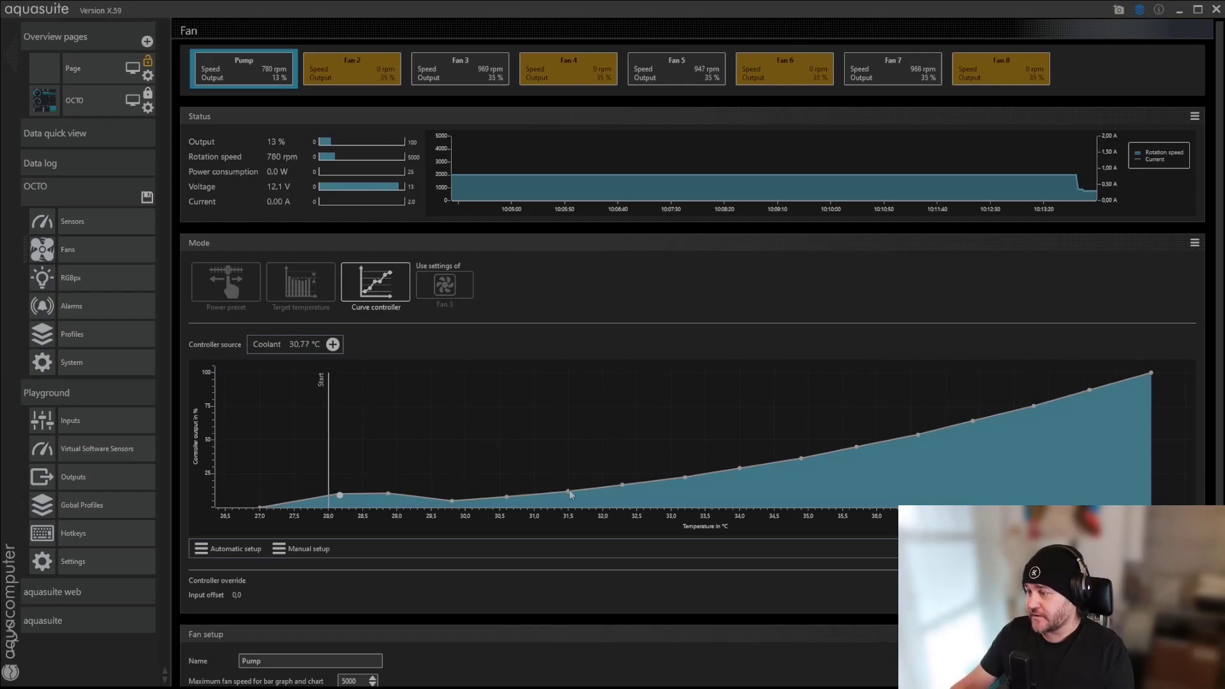
pyautogui.click(507, 497)
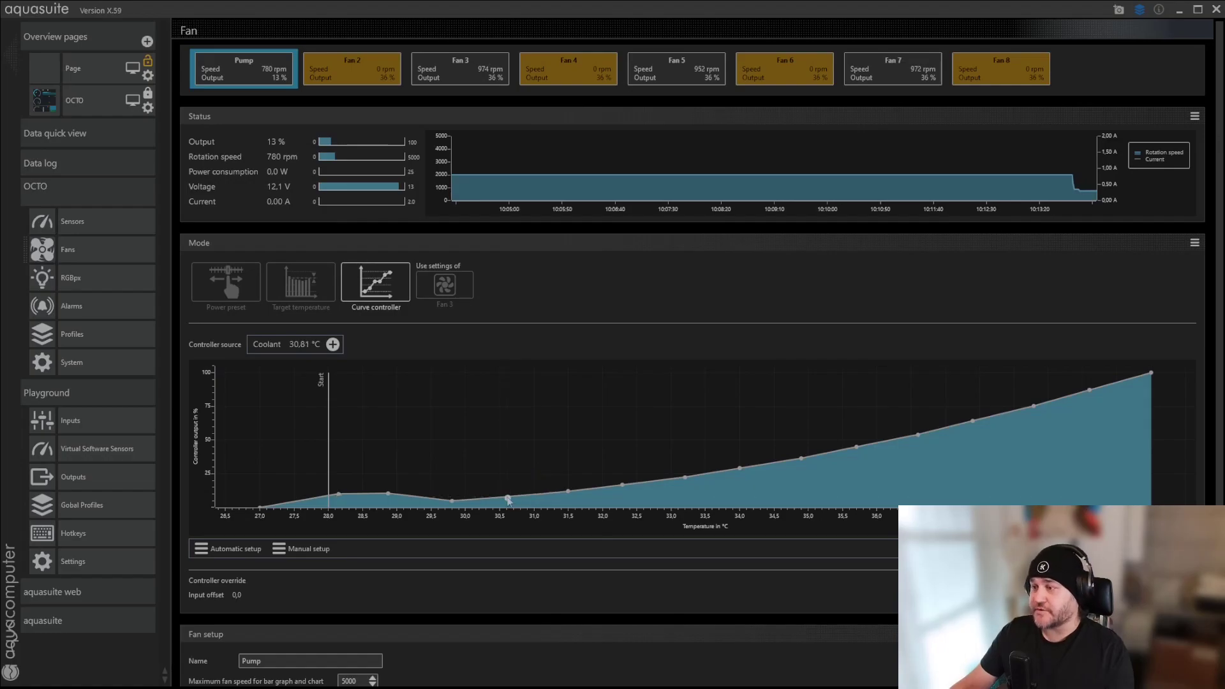
pyautogui.moveTo(509, 498); pyautogui.dragTo(338, 482)
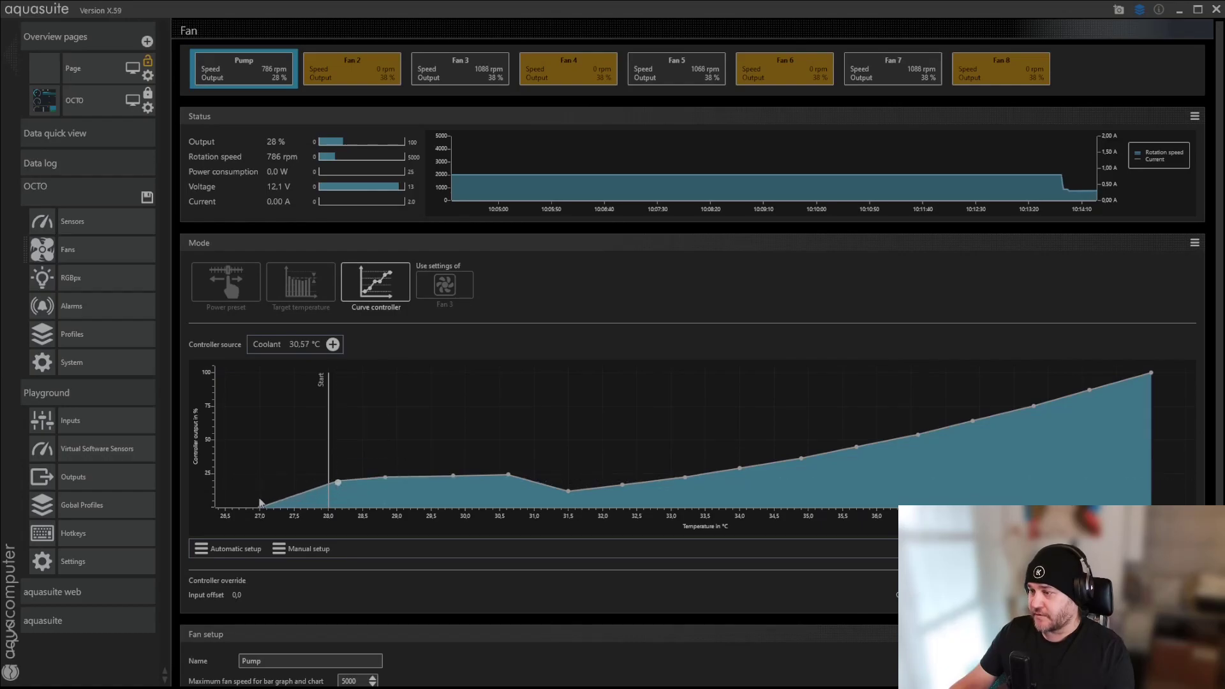
pyautogui.moveTo(260, 510); pyautogui.dragTo(261, 498)
# - Show the numeric point fields and set the first curve points up to 28.8 °C to 20 % output
pyautogui.scroll(-1, 261, 498)
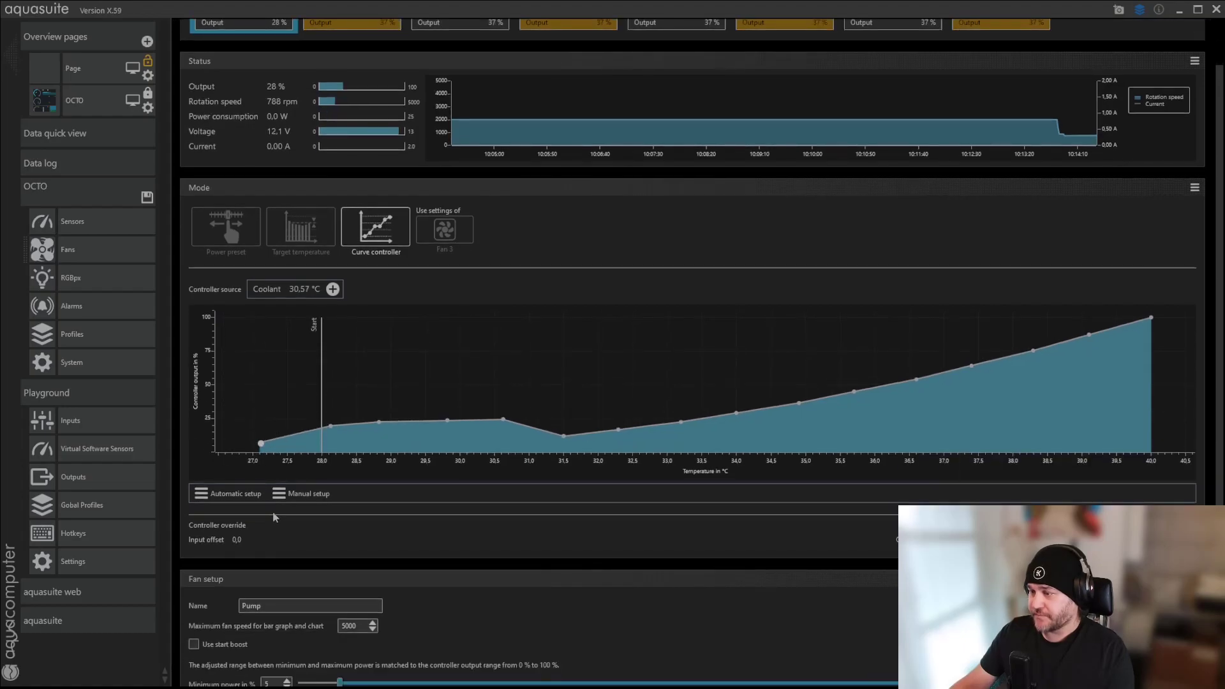
pyautogui.click(300, 462)
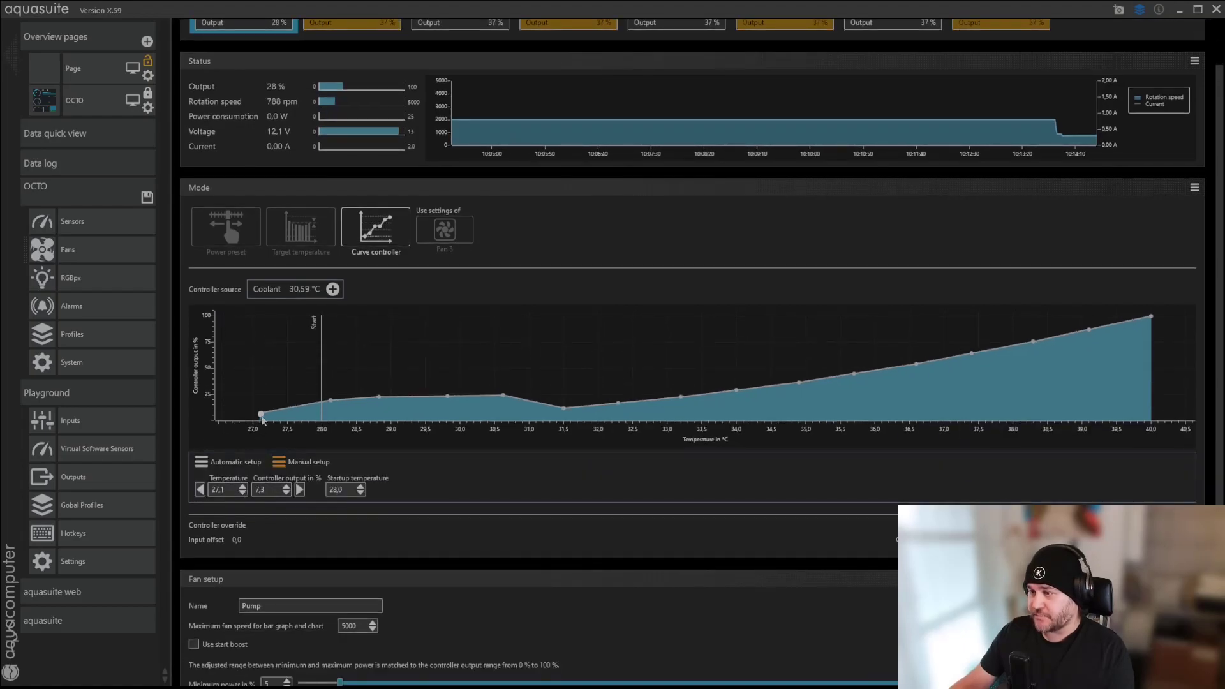
pyautogui.click(256, 489)
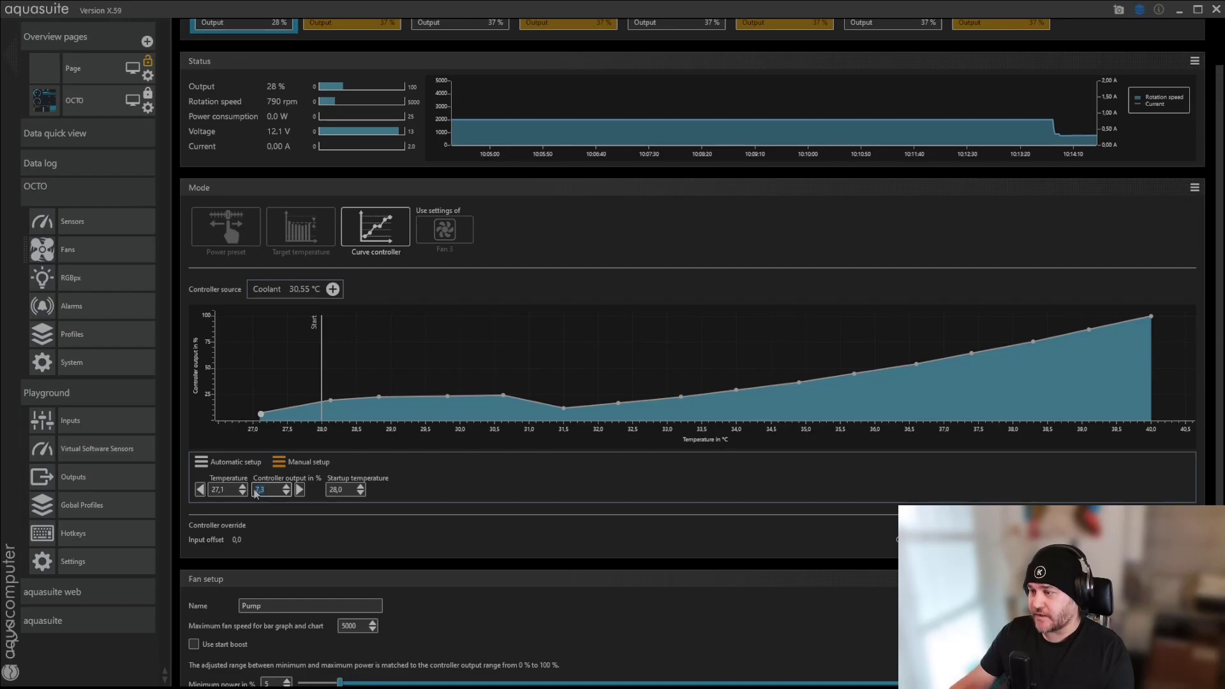
pyautogui.write('20')
pyautogui.press('Return')
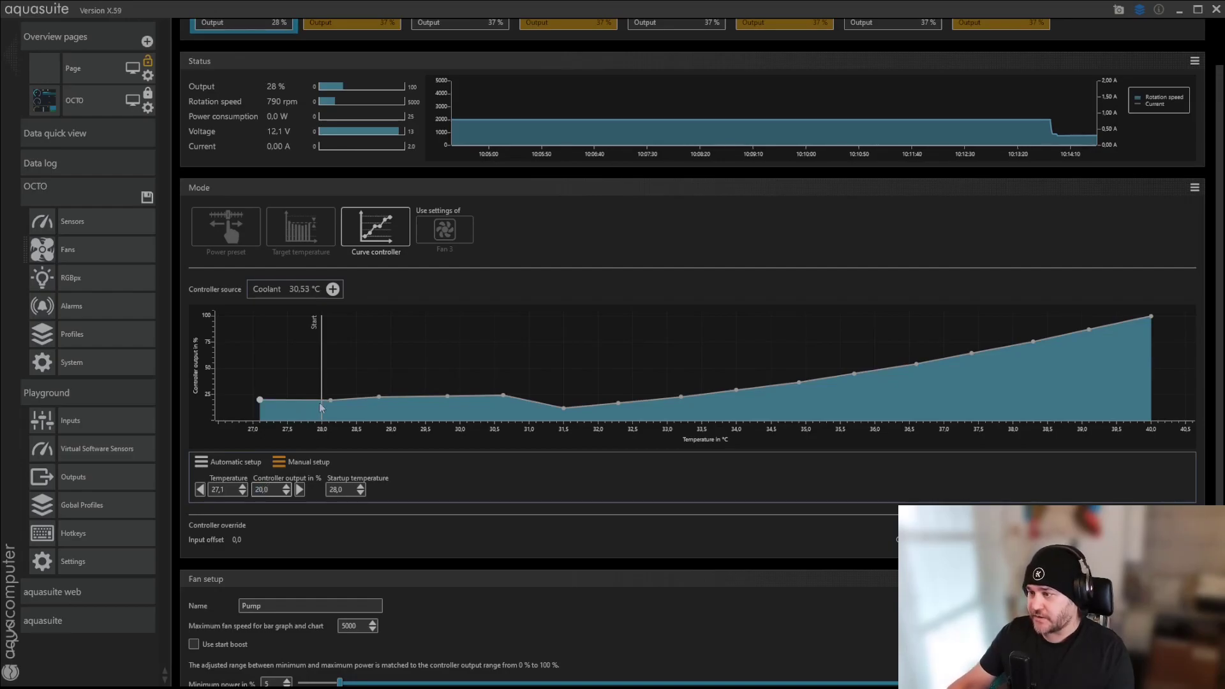
pyautogui.moveTo(277, 488); pyautogui.dragTo(250, 497)
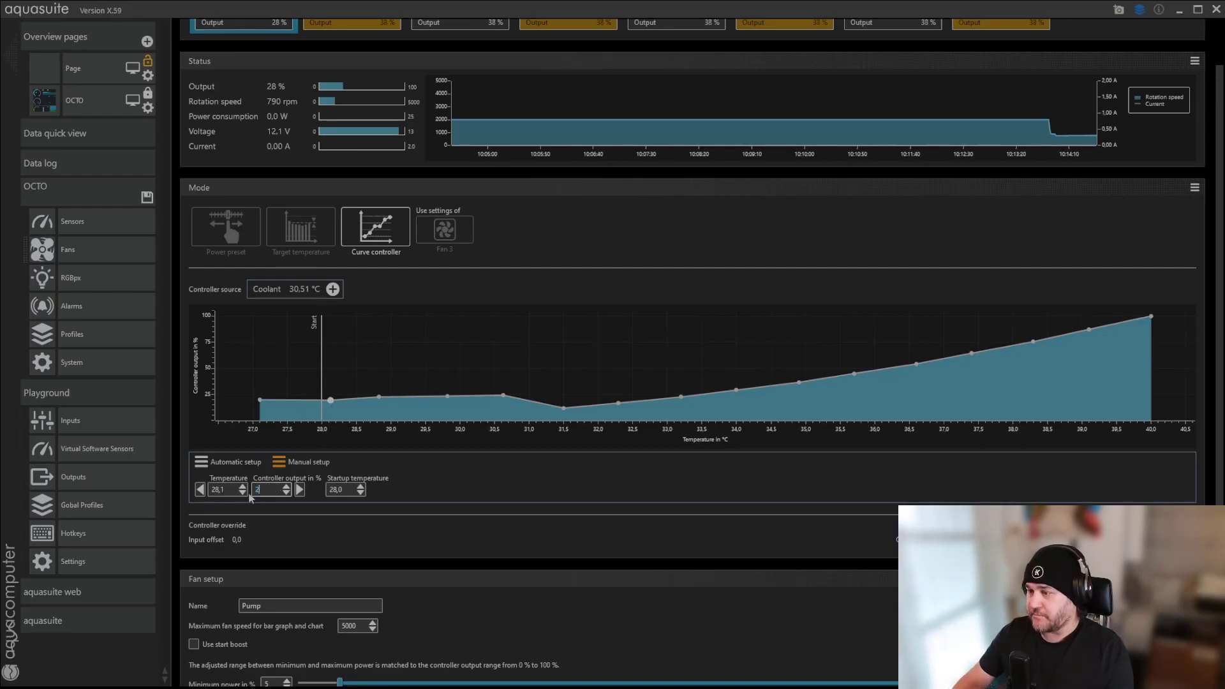
pyautogui.write('0')
pyautogui.click(380, 398)
pyautogui.doubleClick(259, 489)
pyautogui.write('20')
# - Set the 29.8, 30.6 and 31.5 °C points to 30 % and stretch the 100 % end point to 47.9 °C
pyautogui.click(428, 403)
pyautogui.doubleClick(275, 490)
pyautogui.write('30')
pyautogui.click(503, 396)
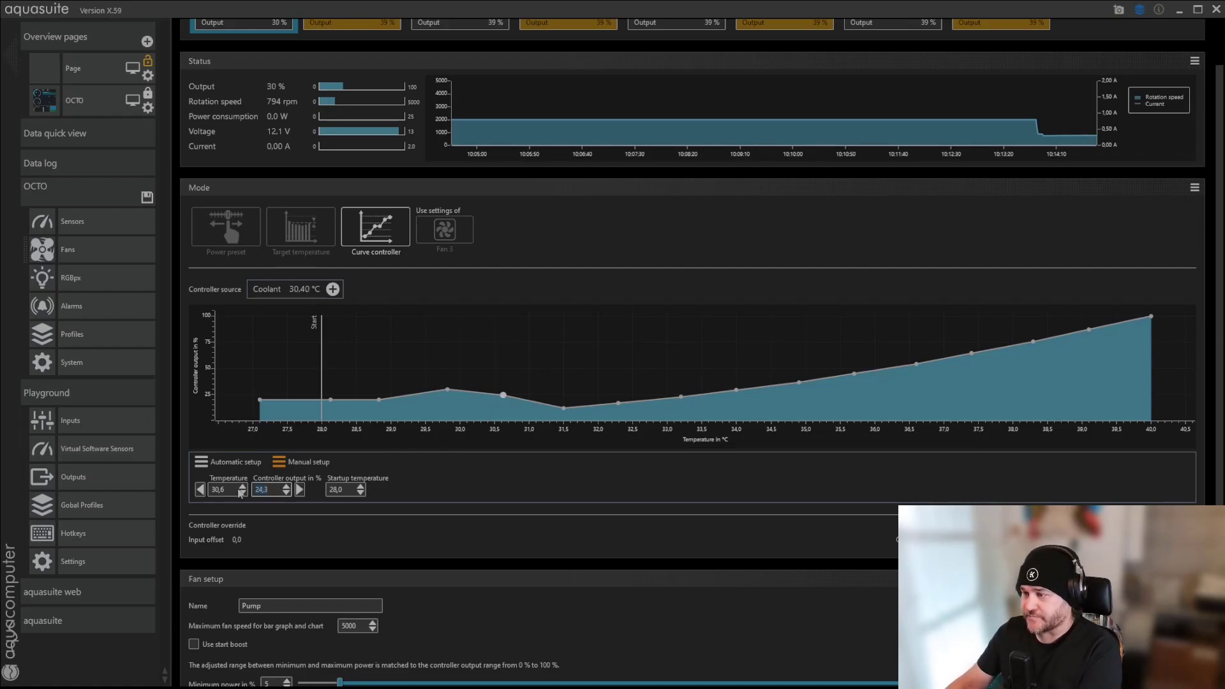
pyautogui.write('30')
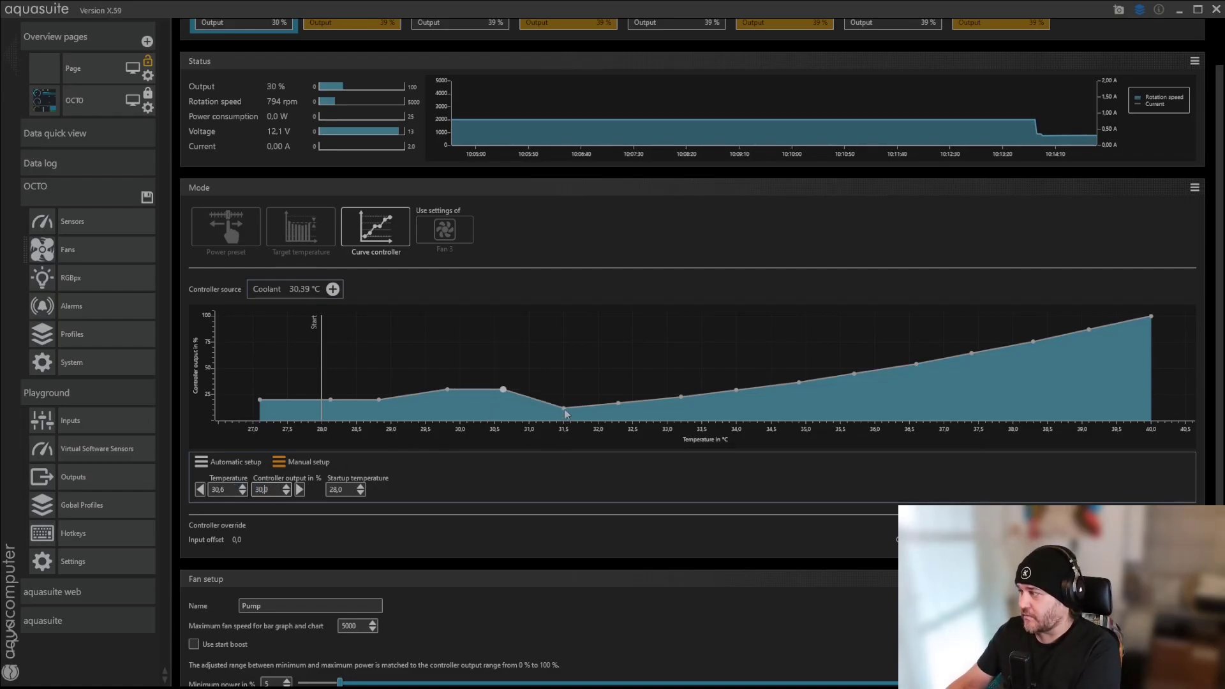
pyautogui.click(564, 409)
pyautogui.doubleClick(280, 490)
pyautogui.press('Return')
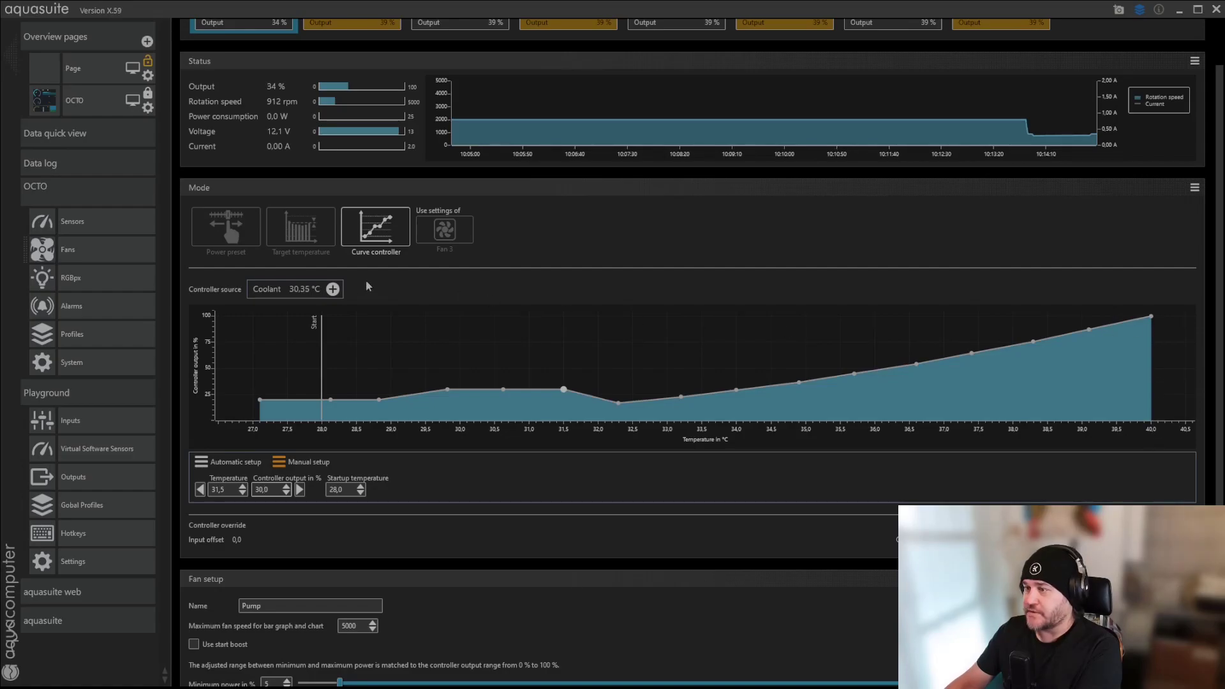
pyautogui.moveTo(1151, 319); pyautogui.dragTo(1173, 312)
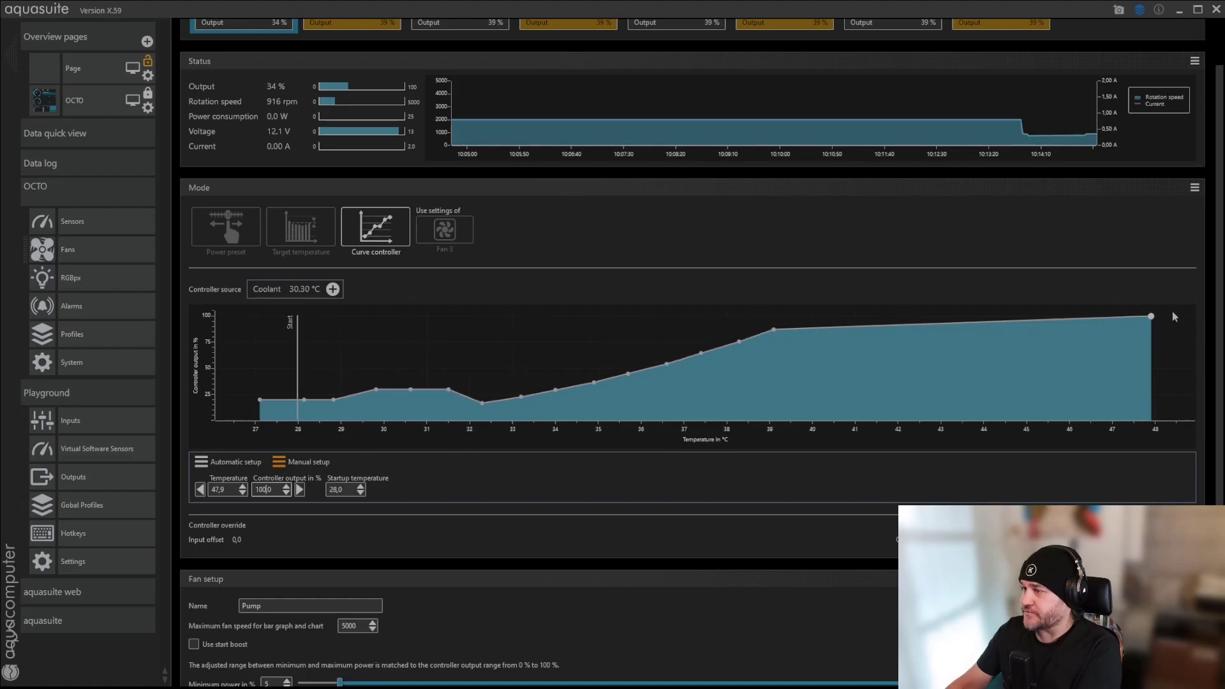
# - Confirm Coolant as the controller source and move the 100 % end point out to about 50.2 °C
pyautogui.click(332, 289)
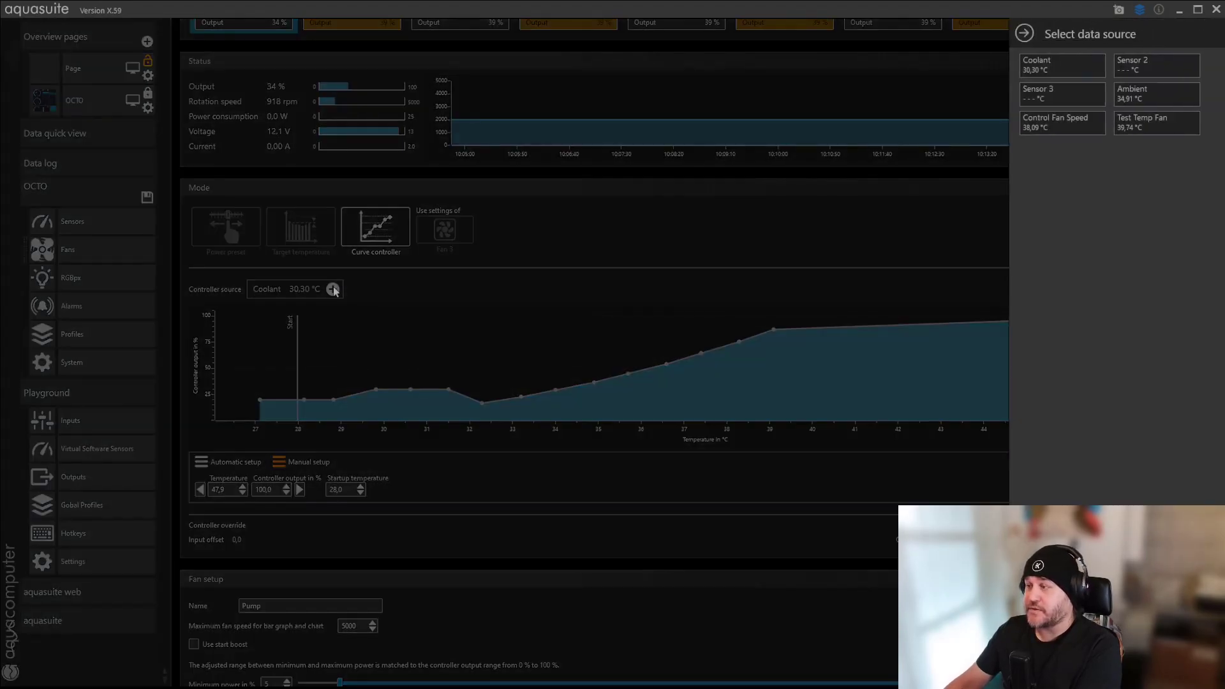
pyautogui.click(1061, 64)
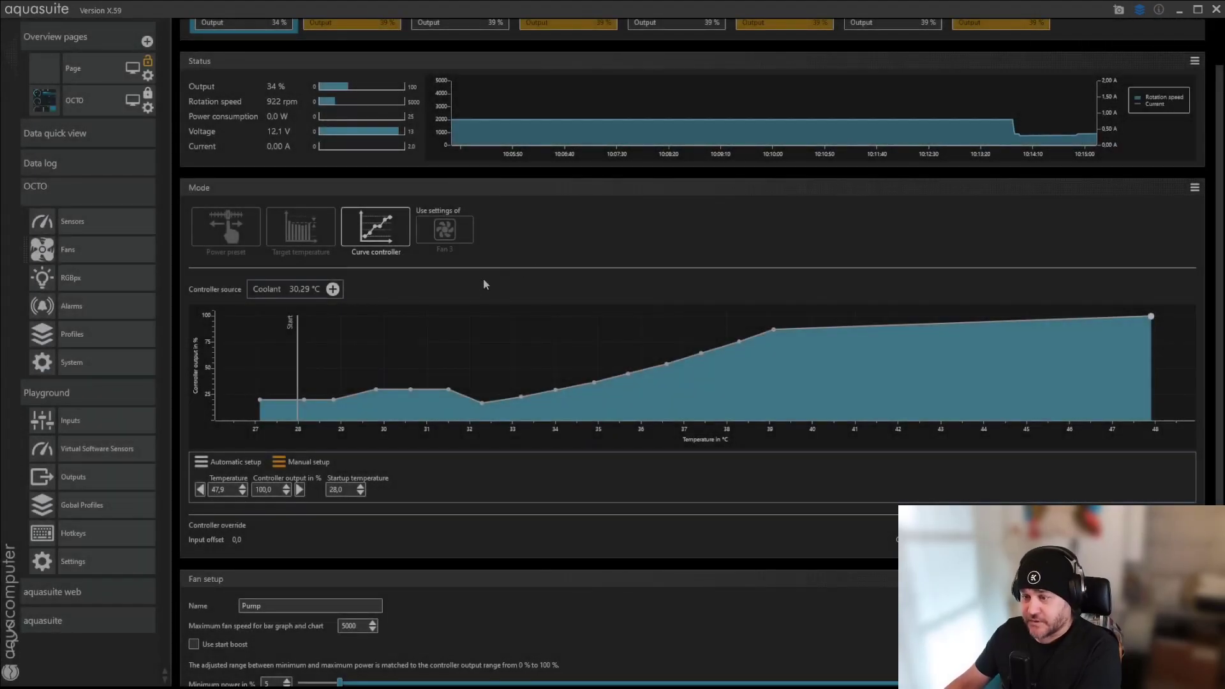
pyautogui.click(332, 289)
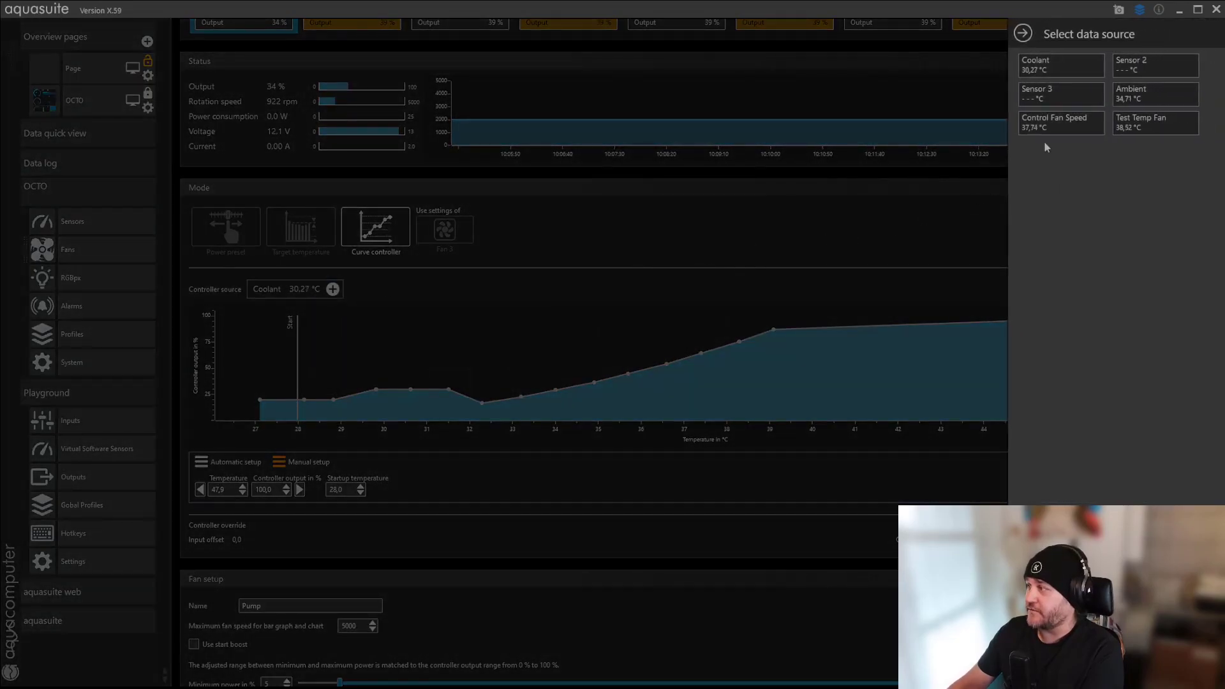
pyautogui.click(1058, 63)
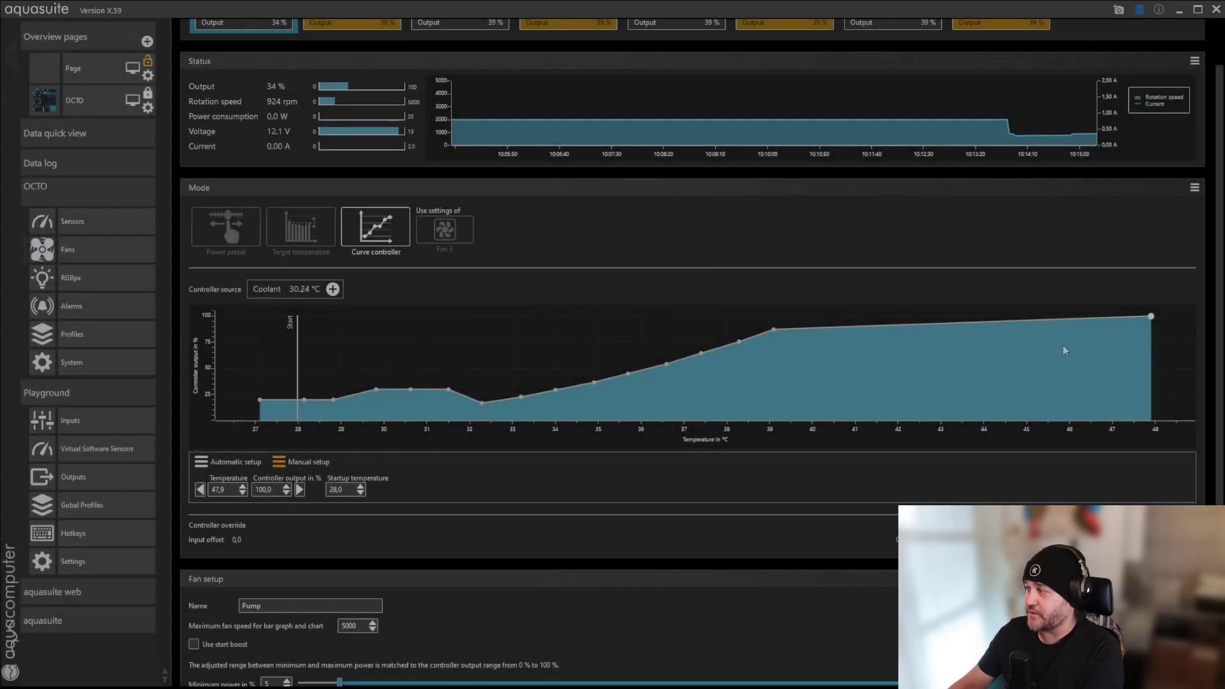
pyautogui.moveTo(1150, 316)
pyautogui.mouseDown()
pyautogui.moveTo(1128, 318)
pyautogui.moveTo(1151, 315)
pyautogui.mouseUp()
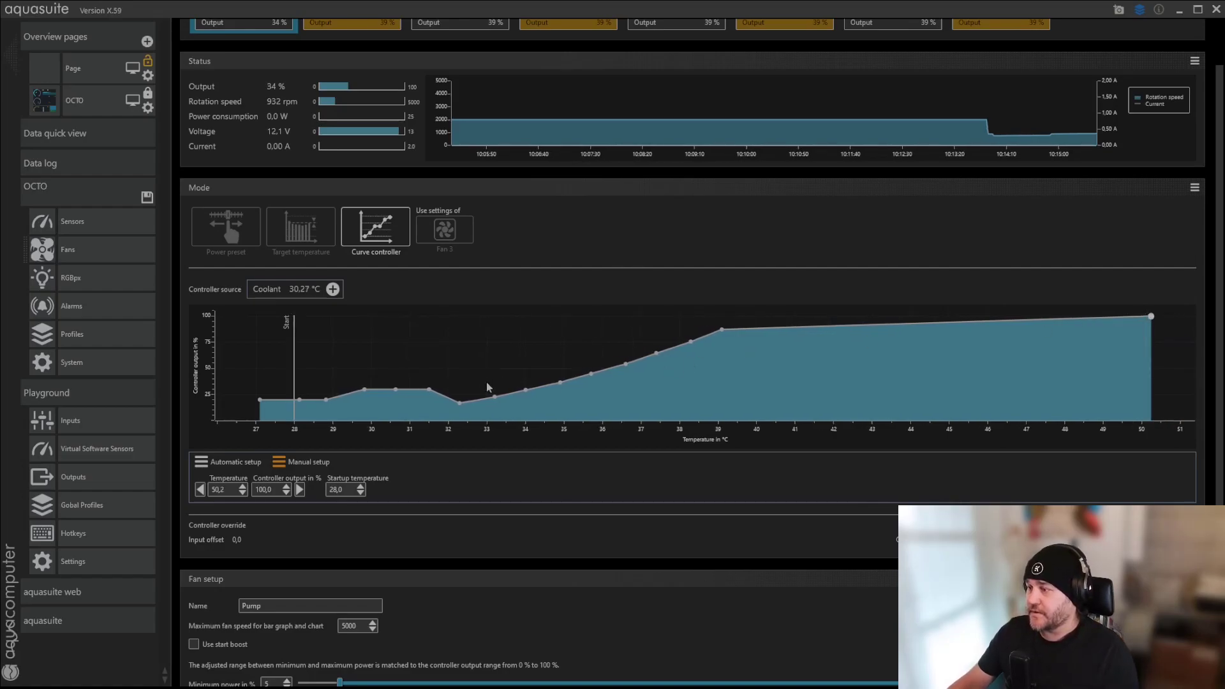
# - Set the 32.3, 33.2 and 34 °C curve points to 40 % output
pyautogui.click(431, 390)
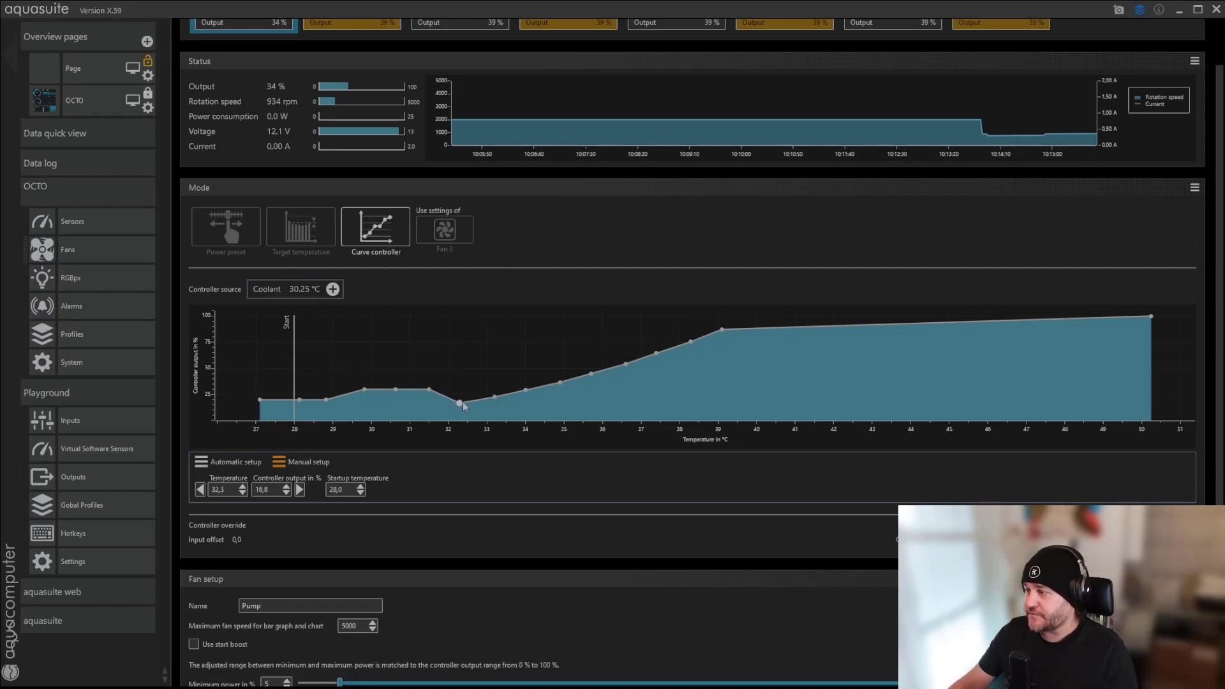
pyautogui.click(276, 489)
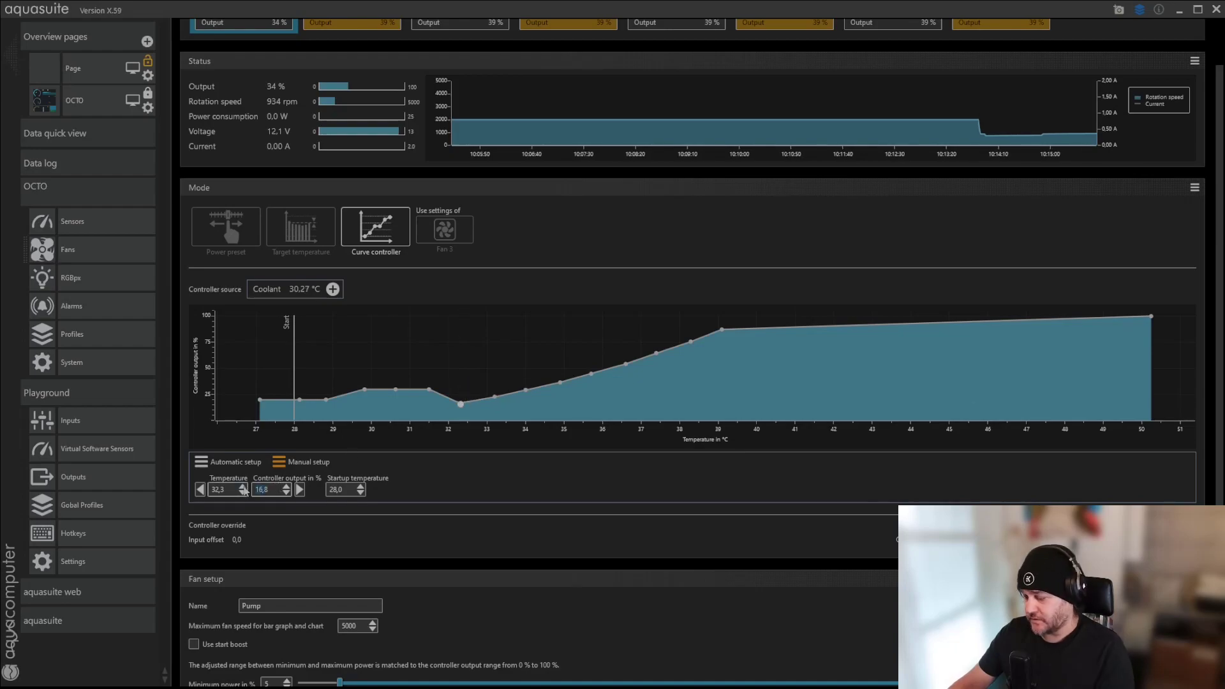
pyautogui.write('40')
pyautogui.press('Return')
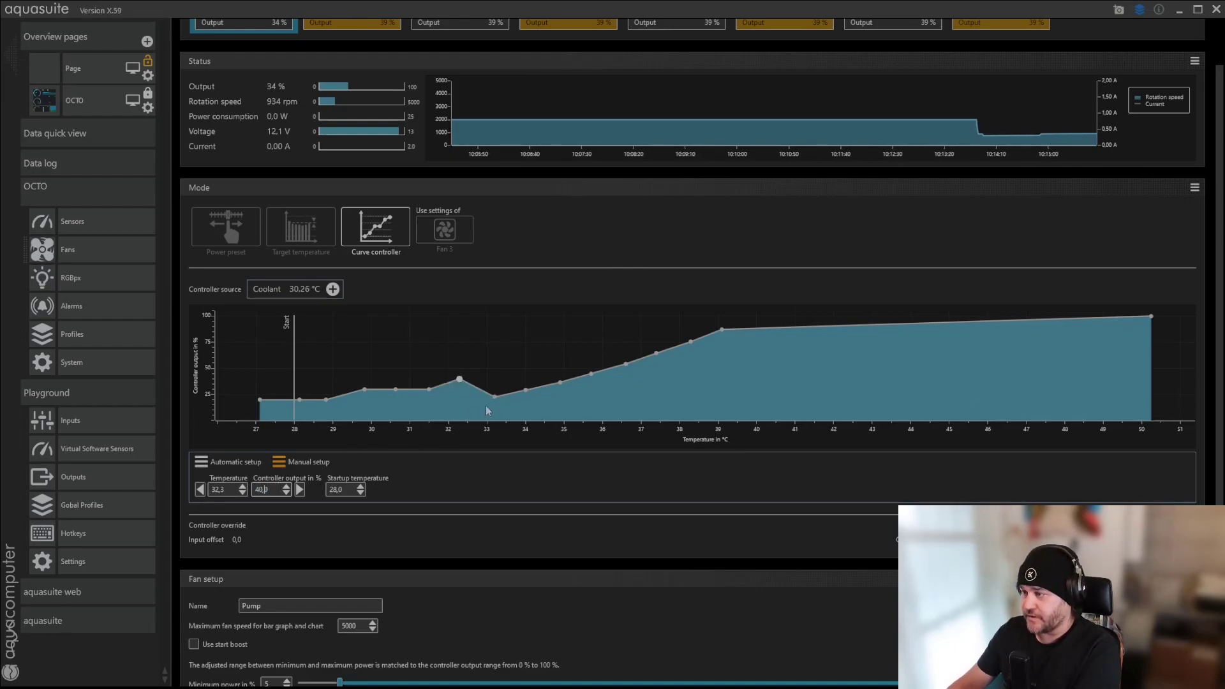
pyautogui.click(496, 401)
pyautogui.click(265, 489)
pyautogui.write('40')
pyautogui.press('Return')
pyautogui.click(525, 396)
pyautogui.write('40')
pyautogui.press('Return')
# - Set the 34.9, 35.7 and 36.6 °C curve points to 45 % output
pyautogui.click(561, 383)
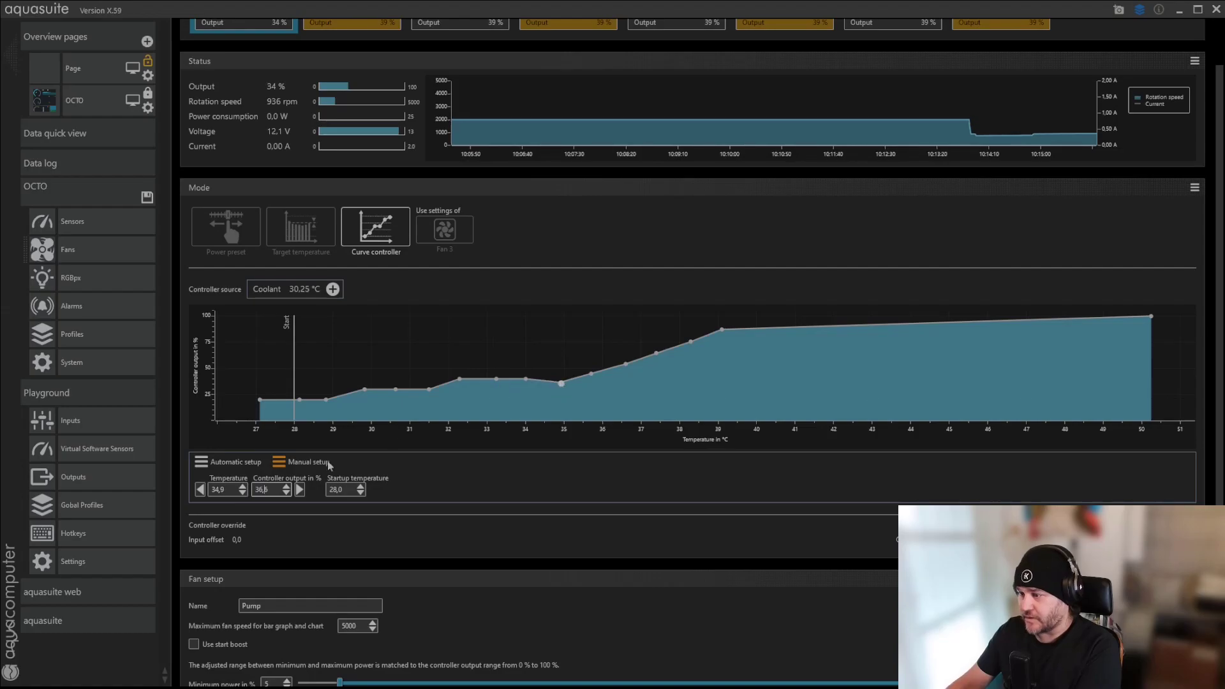
pyautogui.doubleClick(279, 489)
pyautogui.write('45')
pyautogui.press('Return')
pyautogui.click(592, 374)
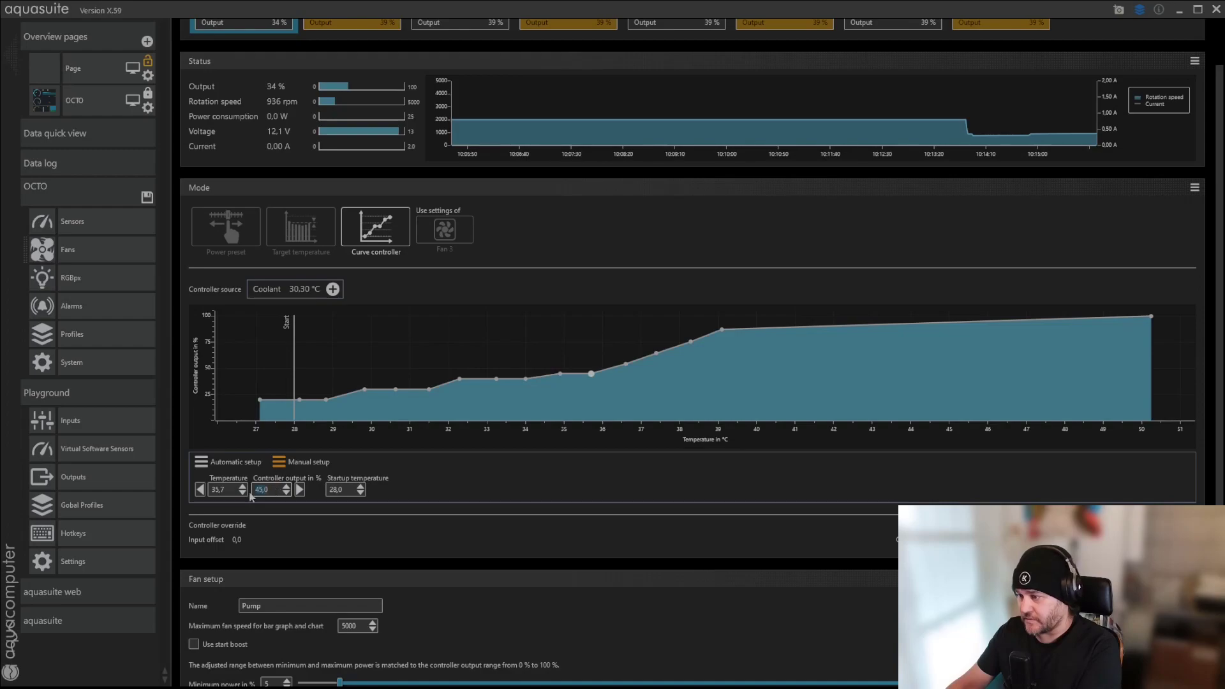
pyautogui.write('45')
pyautogui.click(626, 366)
pyautogui.press('Return')
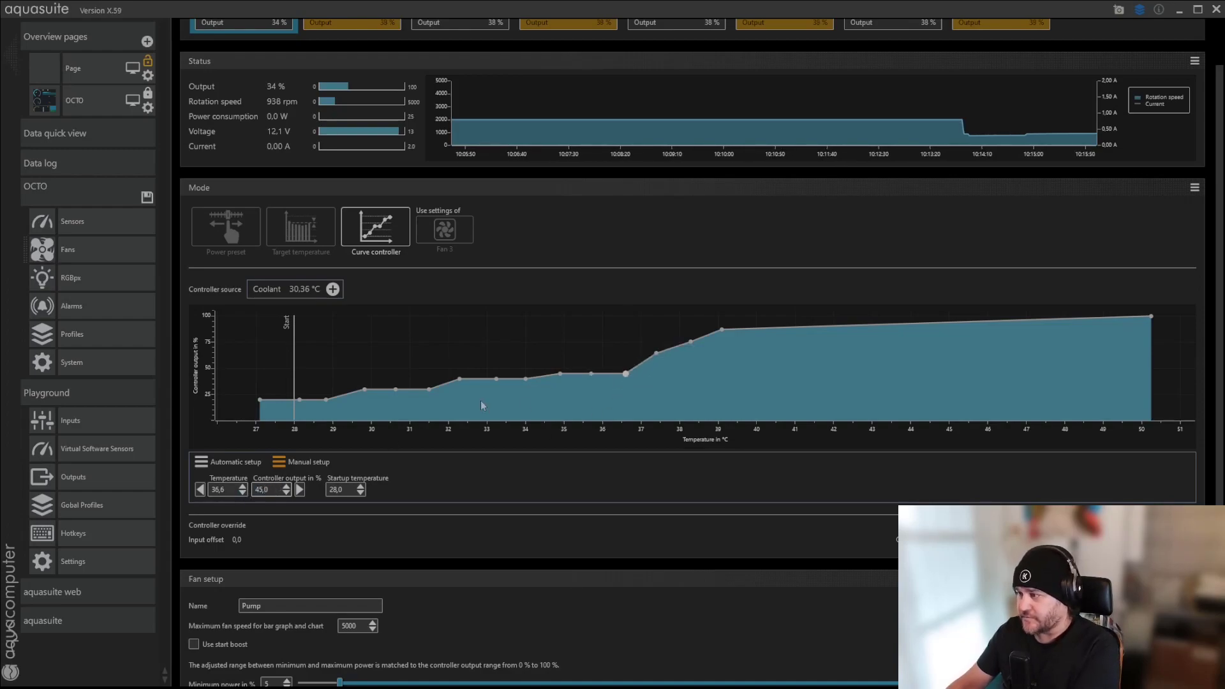
# - Set the 37.4, 38.3 and 39.1 °C curve points to 55 % output
pyautogui.click(299, 489)
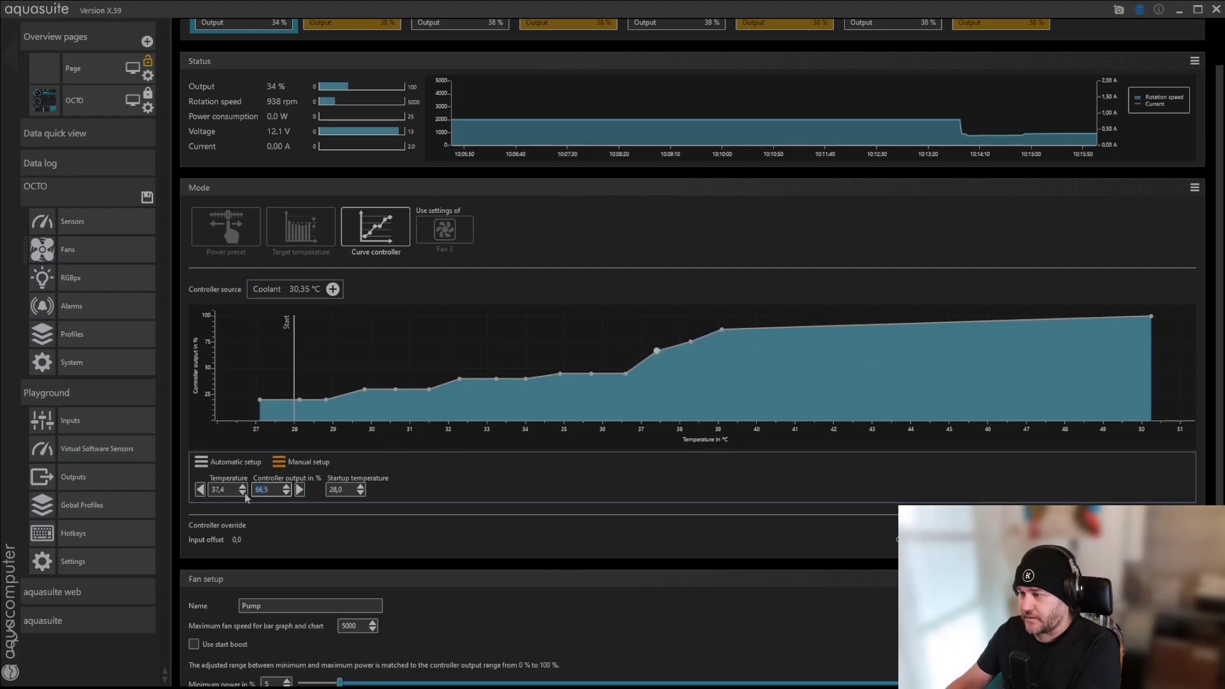
pyautogui.write('55')
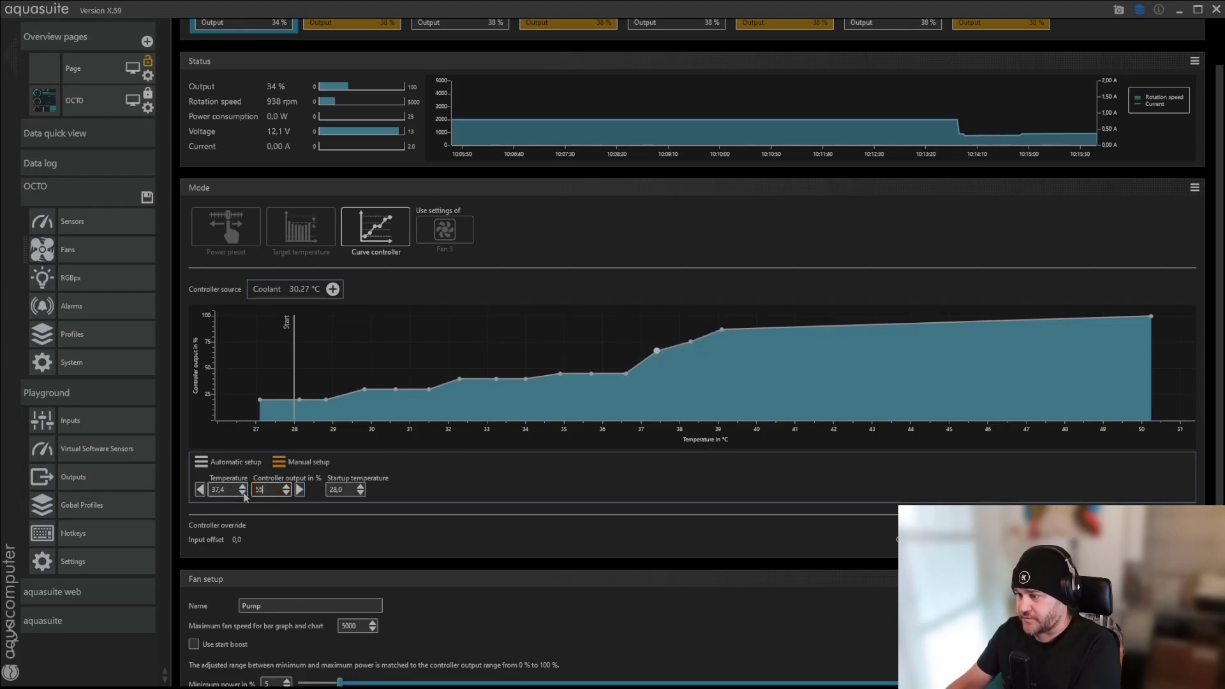
pyautogui.press('Return')
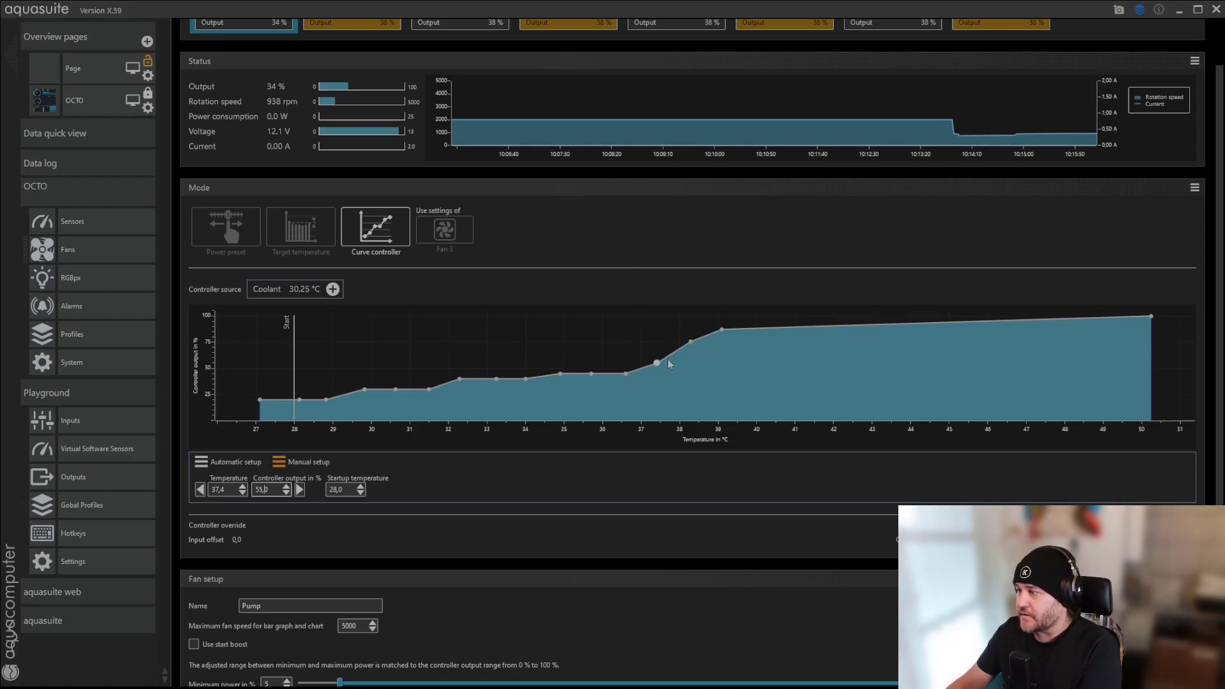
pyautogui.click(690, 342)
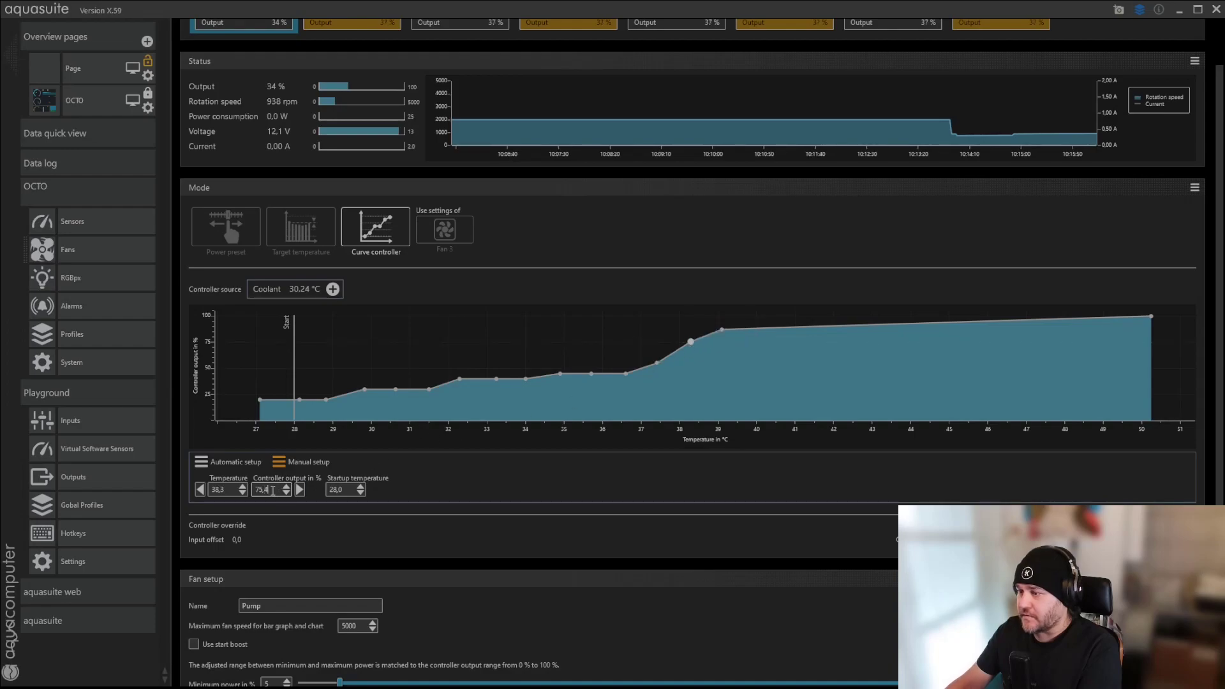
pyautogui.doubleClick(269, 490)
pyautogui.write('55')
pyautogui.press('Return')
pyautogui.click(721, 329)
pyautogui.doubleClick(280, 488)
pyautogui.write('55')
pyautogui.press('Return')
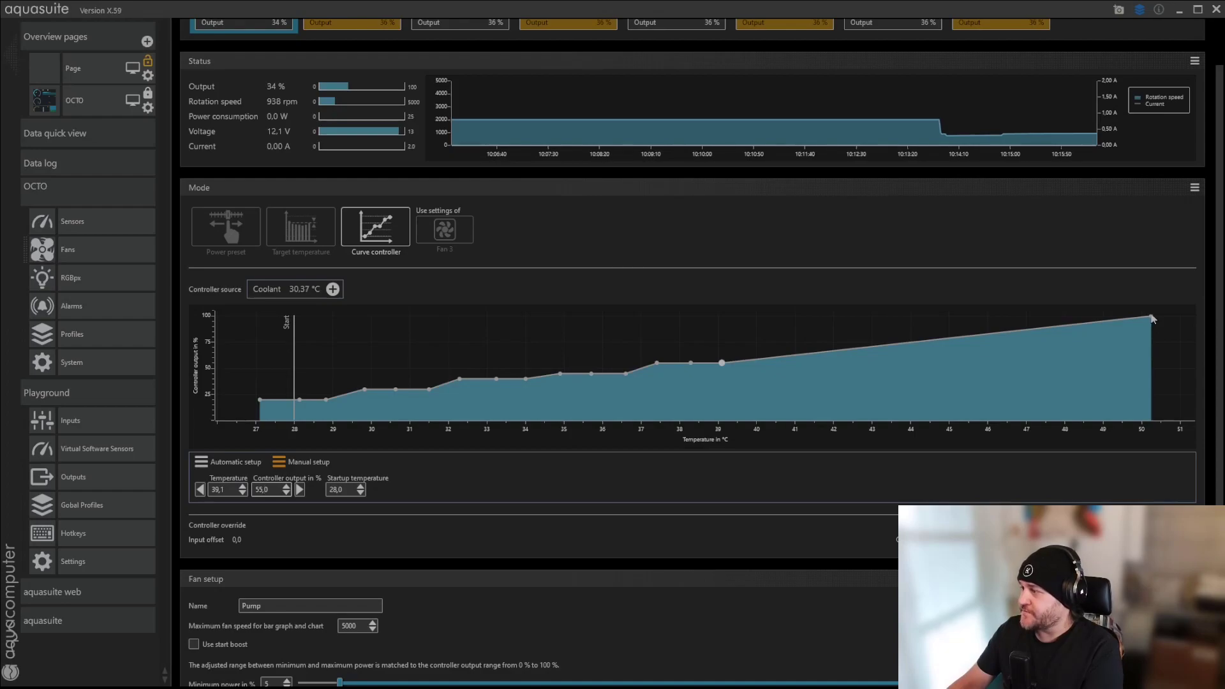
# - Put the curve's end point at 40 °C with 80 % output and lower the startup temperature to 26.7 °C
pyautogui.moveTo(1152, 318); pyautogui.dragTo(1152, 324)
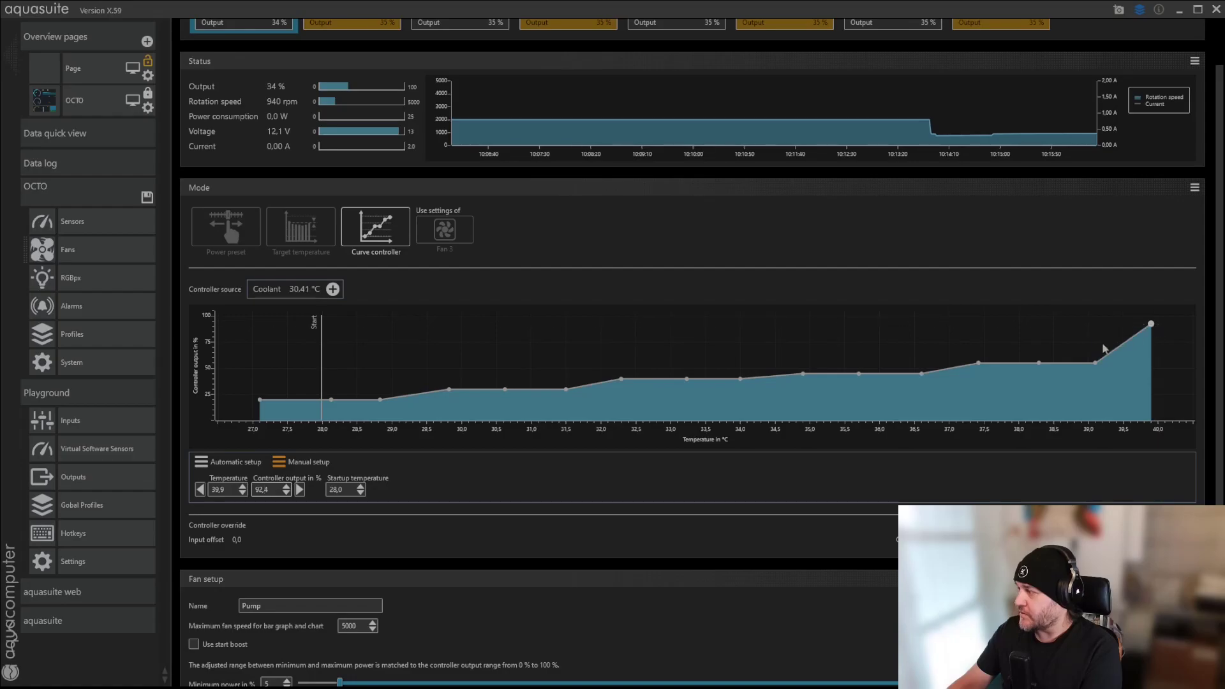
pyautogui.moveTo(228, 490); pyautogui.dragTo(212, 492)
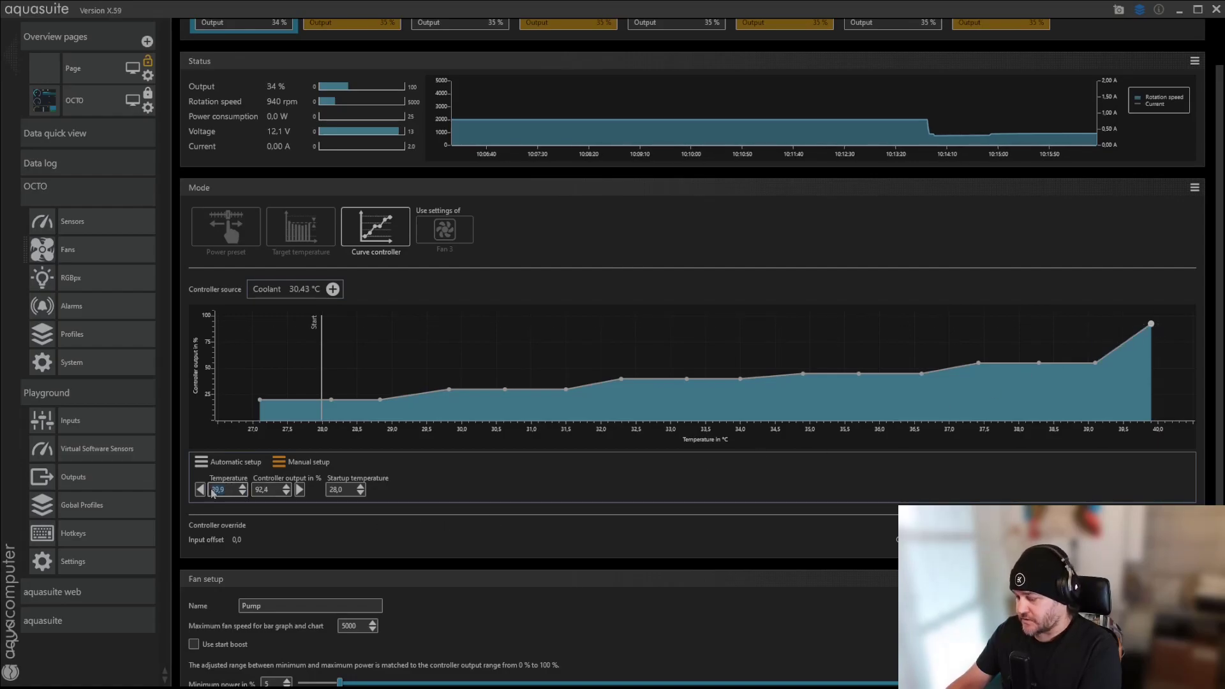
pyautogui.write('40')
pyautogui.press('Tab')
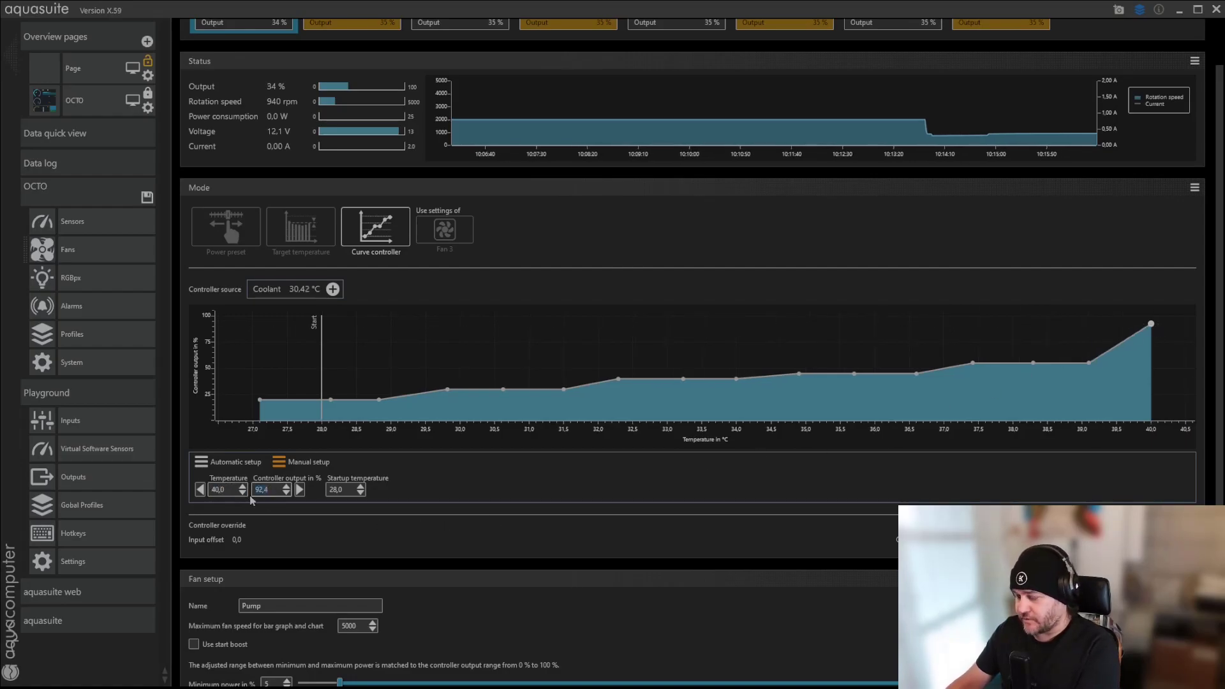
pyautogui.write('80')
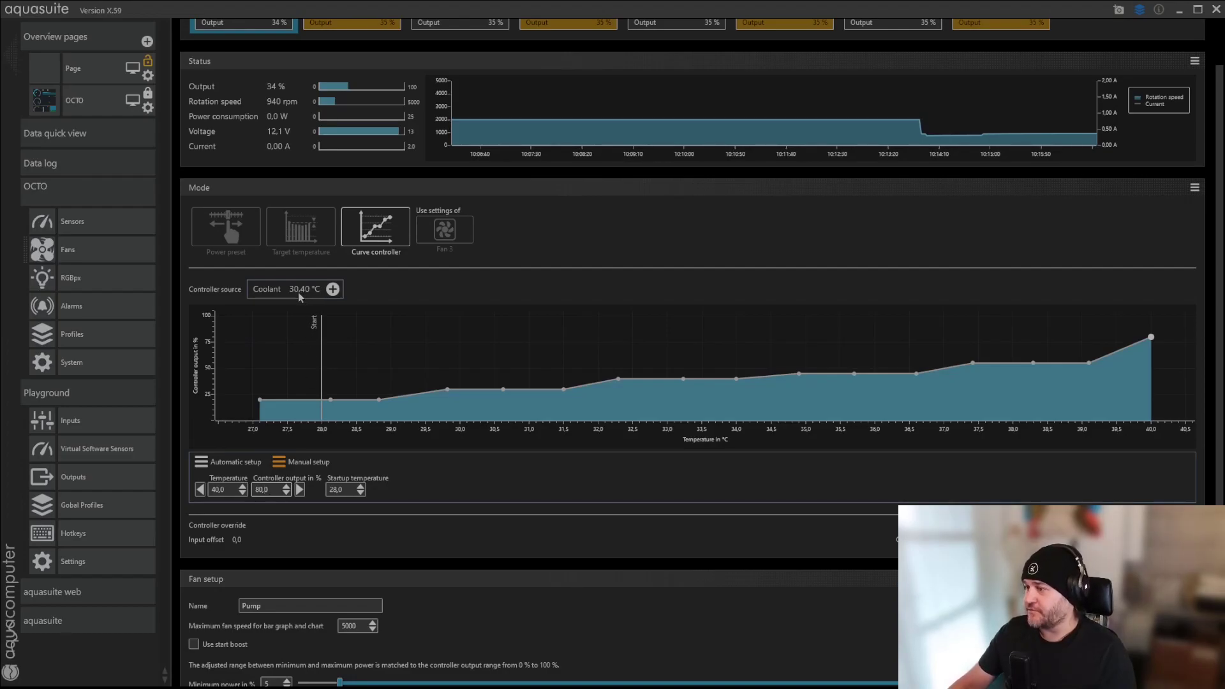
pyautogui.moveTo(321, 378); pyautogui.dragTo(234, 378)
# - Set the startup temperature to 20 °C and the first curve point to 20 °C at 20 % output
pyautogui.click(265, 489)
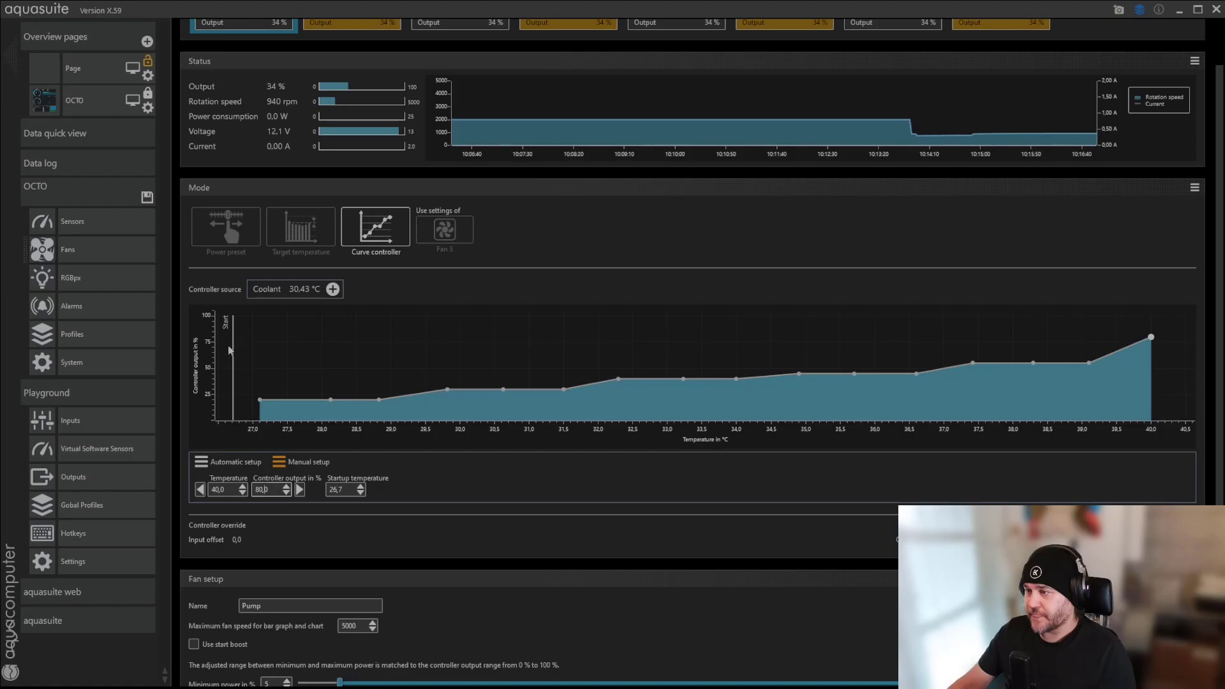
pyautogui.click(327, 491)
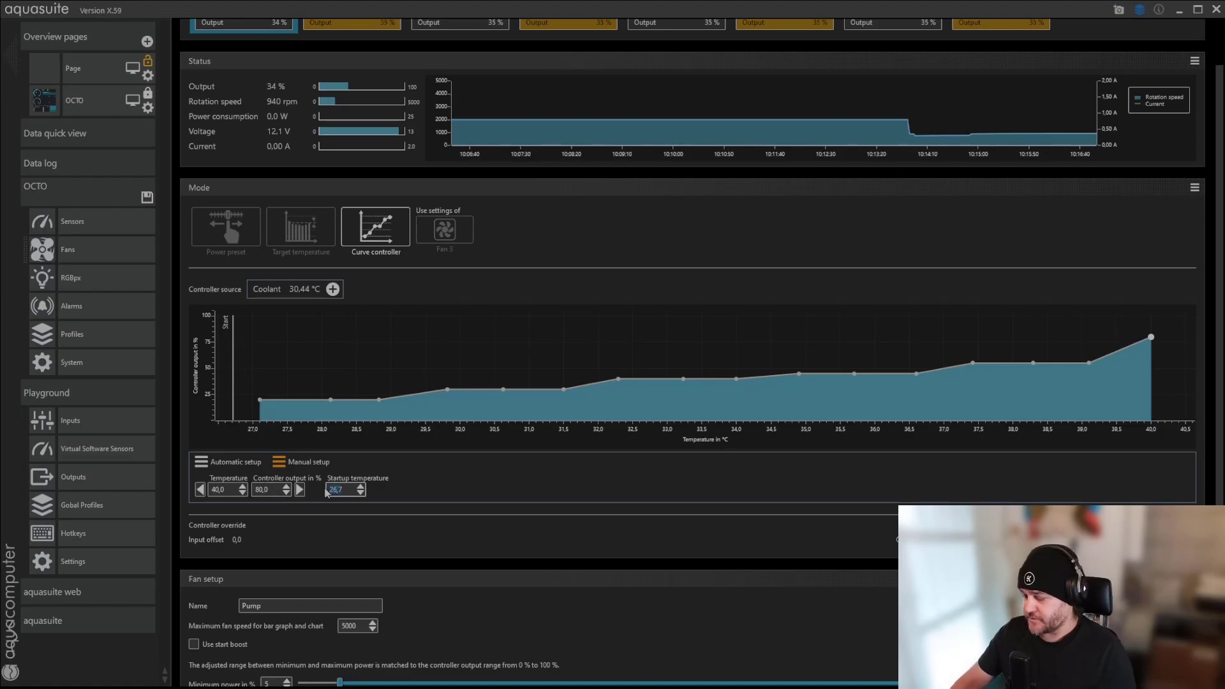
pyautogui.write('20')
pyautogui.press('Return')
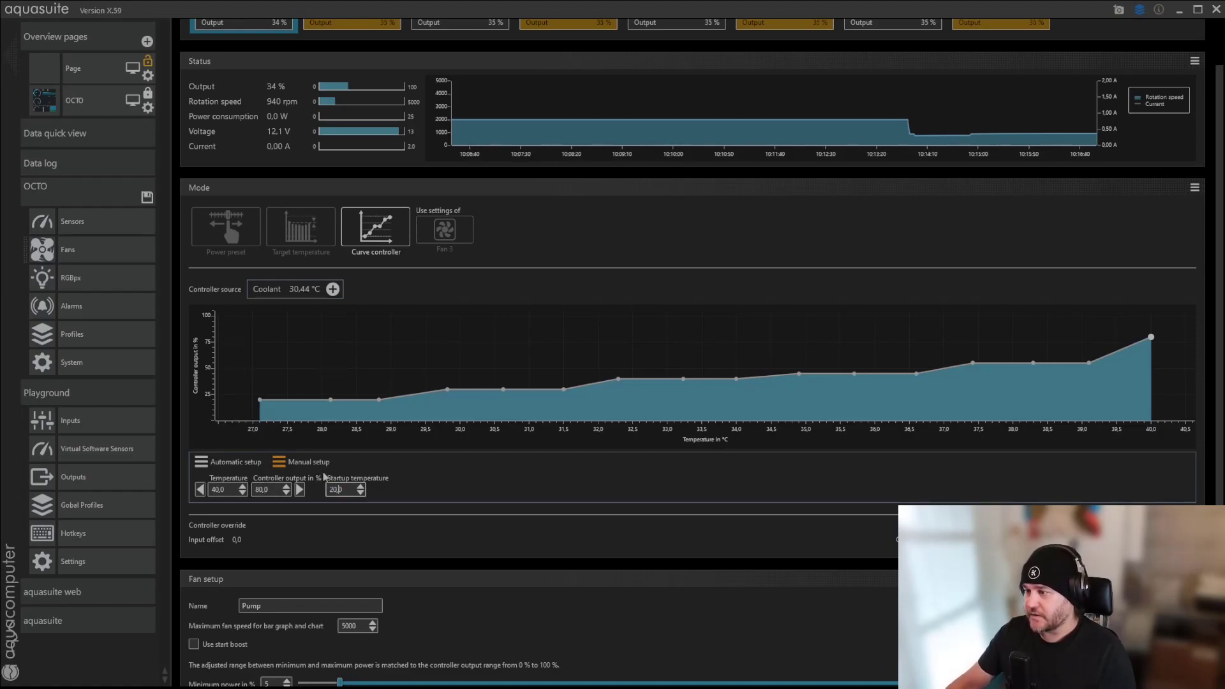
pyautogui.moveTo(259, 400); pyautogui.dragTo(247, 402)
pyautogui.click(225, 490)
pyautogui.write('20')
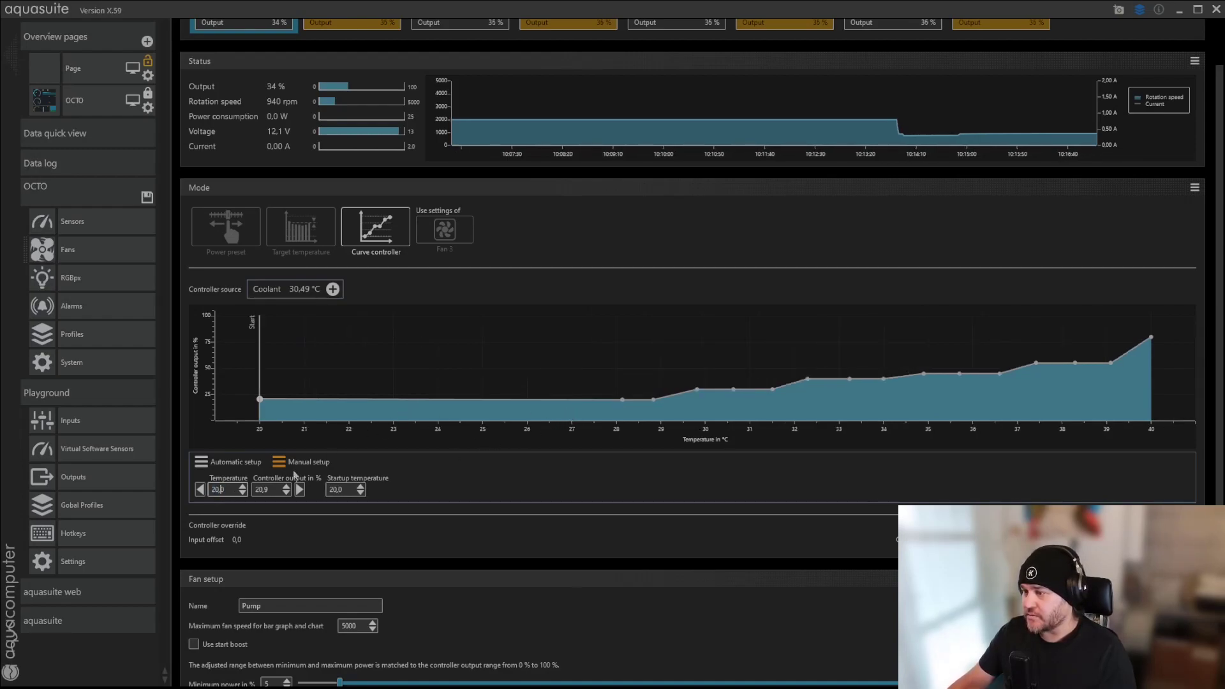
pyautogui.click(273, 489)
pyautogui.press('BackSpace')
pyautogui.write('0')
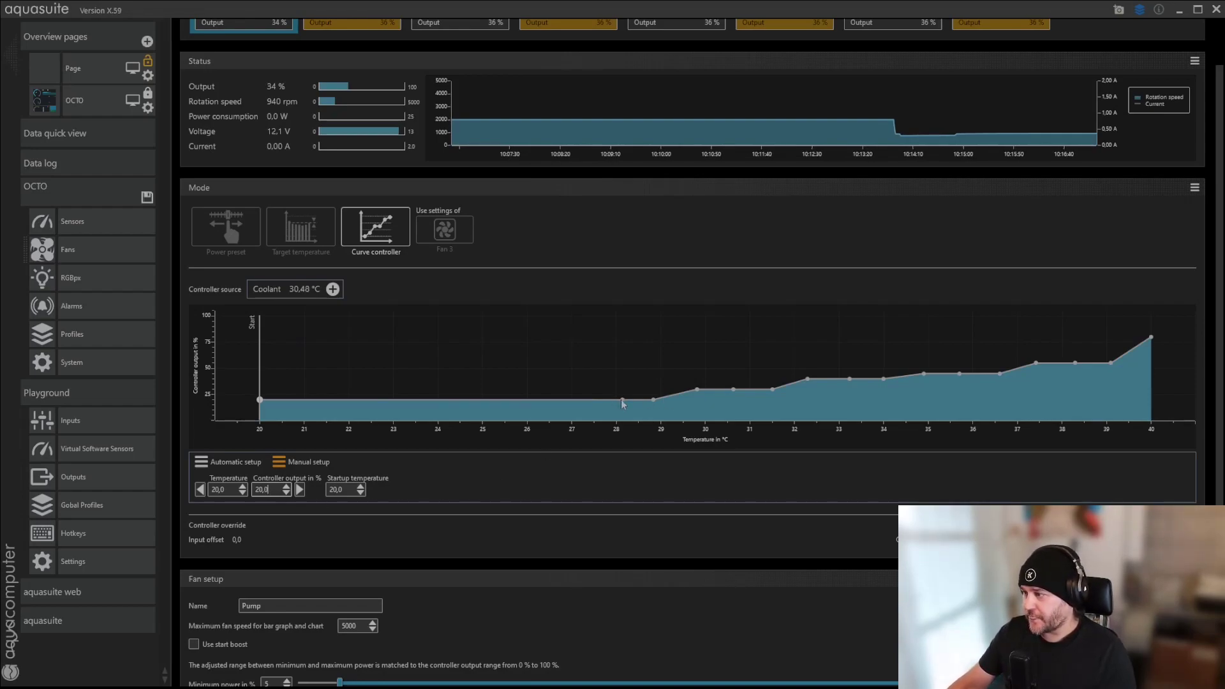
# - Set the next point to 25 °C and give the 25 °C and 28.8 °C points 25 % output
pyautogui.click(624, 403)
pyautogui.write('25')
pyautogui.press('Tab')
pyautogui.press('Return')
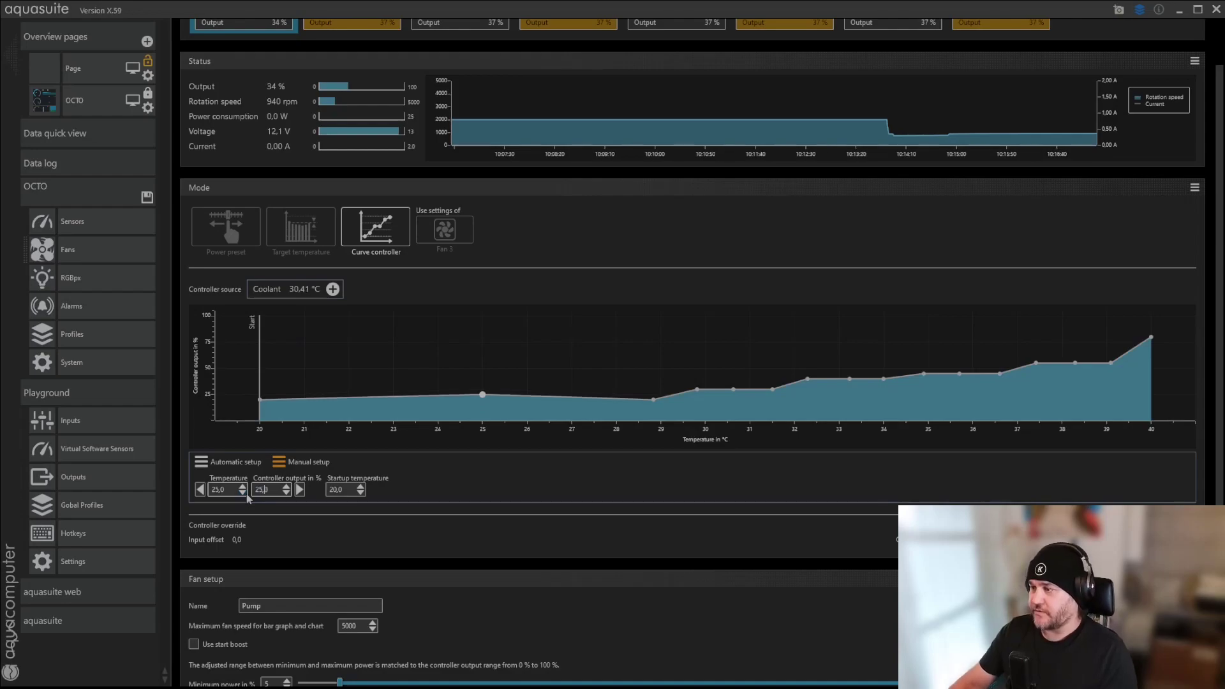
pyautogui.click(652, 399)
pyautogui.doubleClick(263, 489)
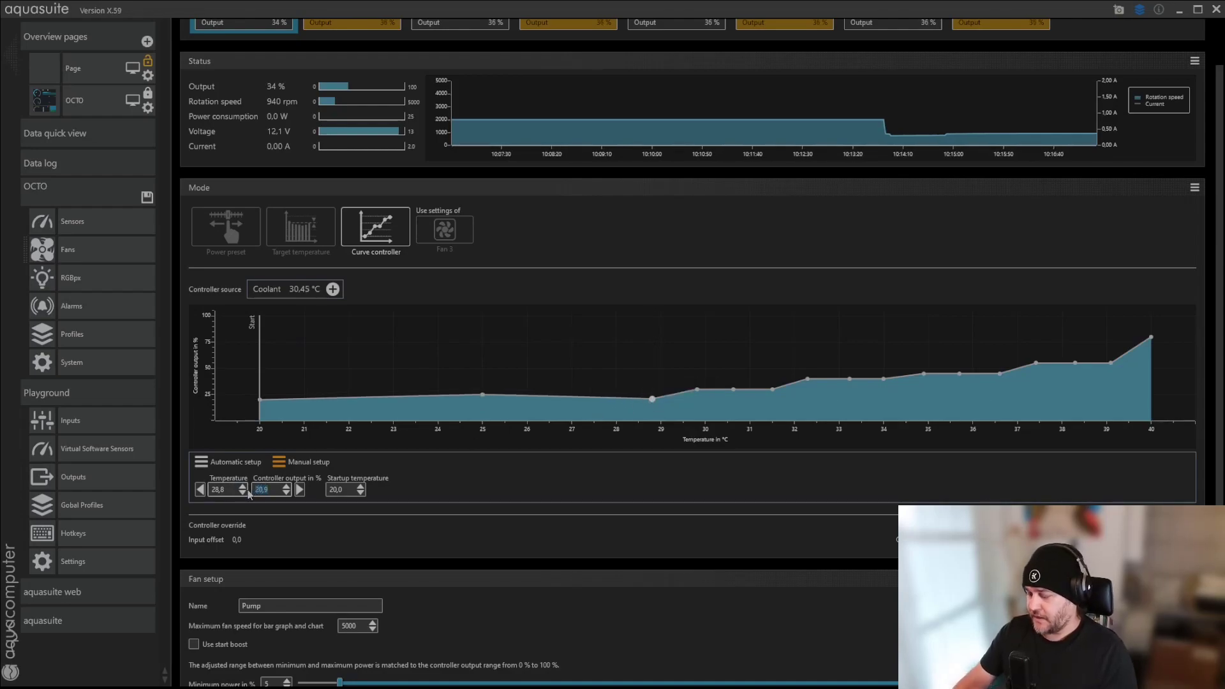
pyautogui.write('25')
pyautogui.press('Return')
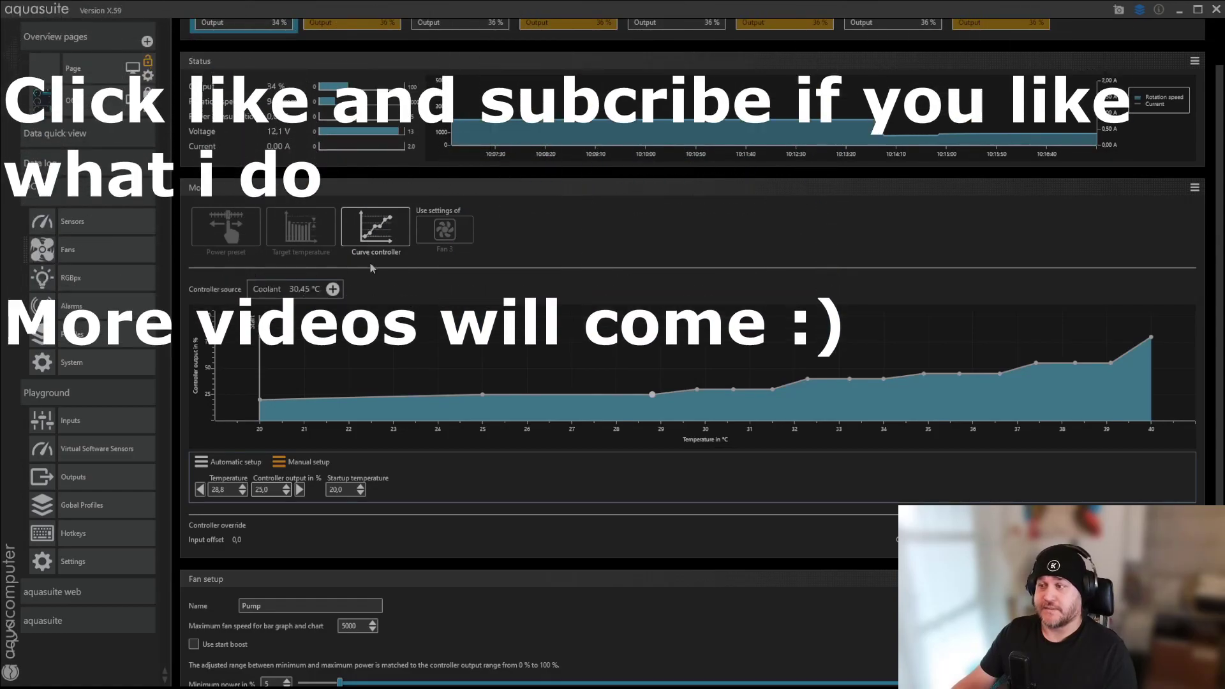
# - Switch the pump's Mode to Power preset, leaving output at 30 %
pyautogui.click(253, 239)
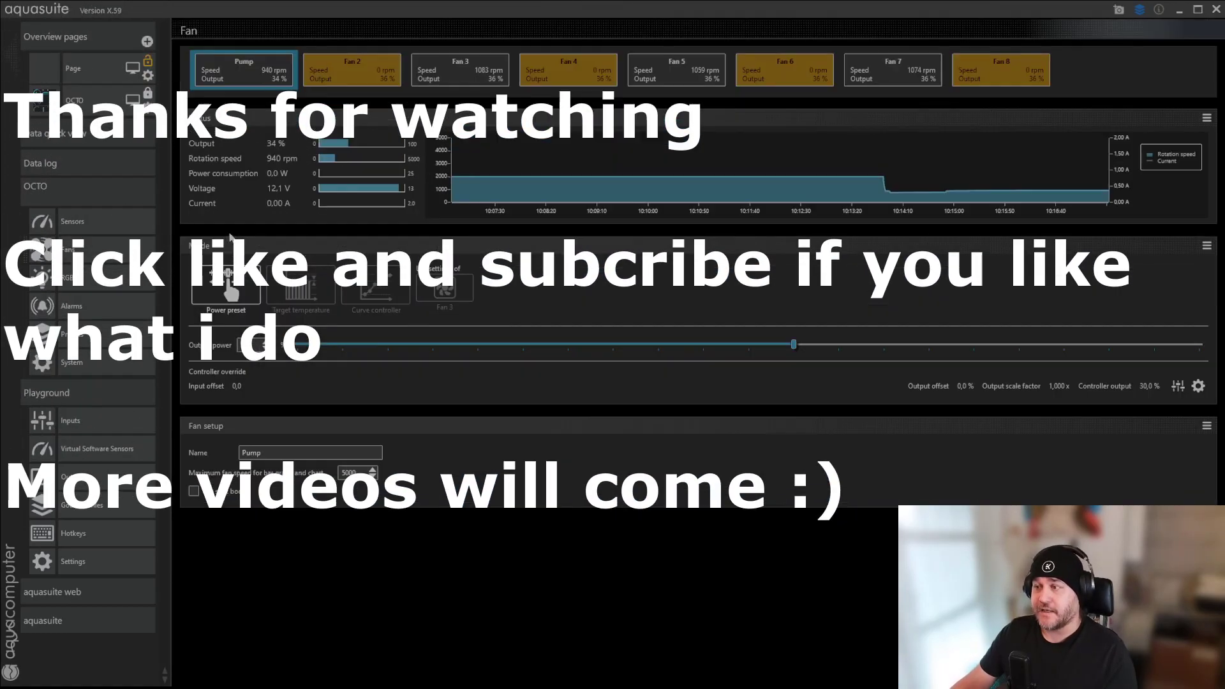